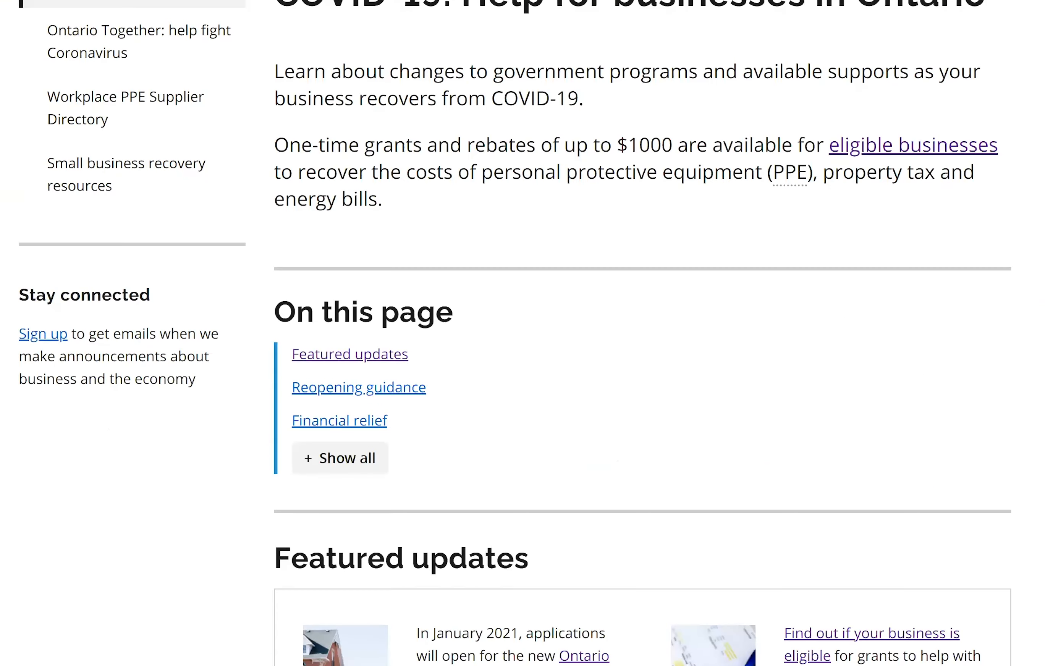
- Open the Ontario Small Business Support Grant page from Ontario.ca
{"action": "scroll", "coordinate": [522, 333], "scroll_direction": "down", "scroll_amount": 4}
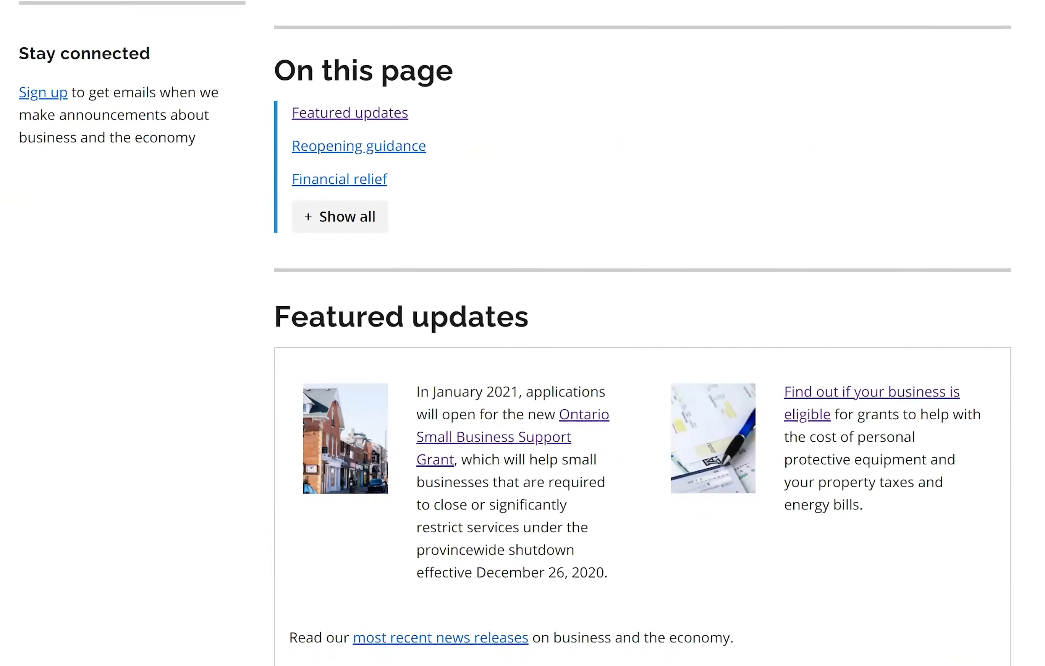
{"action": "scroll", "coordinate": [523, 333], "scroll_direction": "down", "scroll_amount": 2}
{"action": "scroll", "coordinate": [523, 332], "scroll_direction": "down", "scroll_amount": 1}
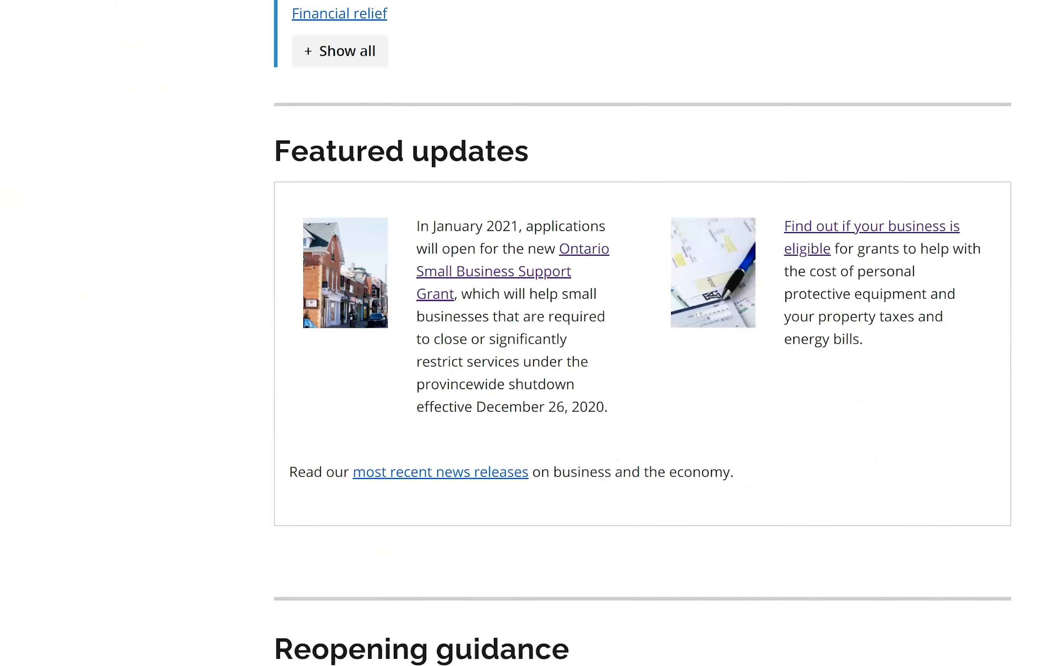
{"action": "scroll", "coordinate": [522, 333], "scroll_direction": "up", "scroll_amount": 5}
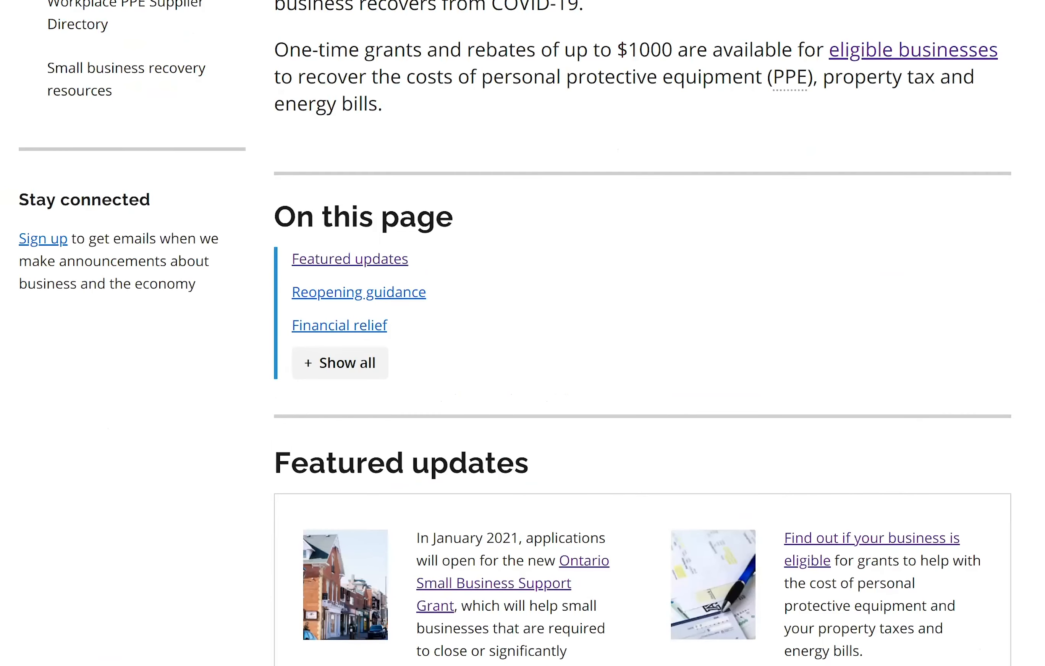
{"action": "scroll", "coordinate": [522, 333], "scroll_direction": "up", "scroll_amount": 3}
{"action": "scroll", "coordinate": [523, 333], "scroll_direction": "up", "scroll_amount": 1}
{"action": "scroll", "coordinate": [522, 333], "scroll_direction": "down", "scroll_amount": 2}
{"action": "scroll", "coordinate": [522, 333], "scroll_direction": "down", "scroll_amount": 2}
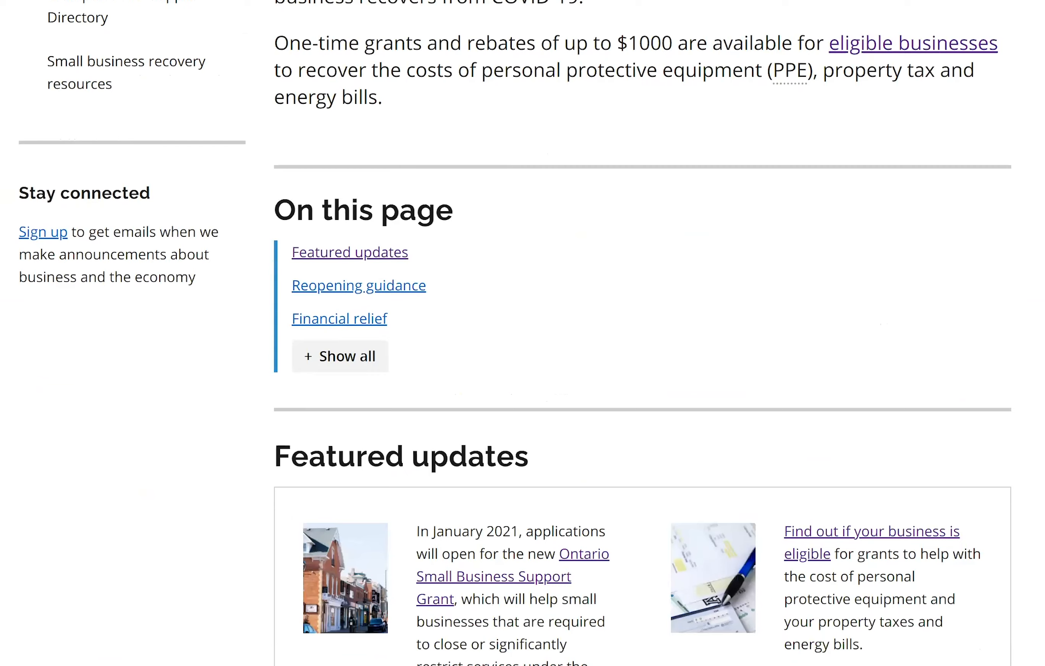
{"action": "scroll", "coordinate": [522, 404], "scroll_direction": "down", "scroll_amount": 2}
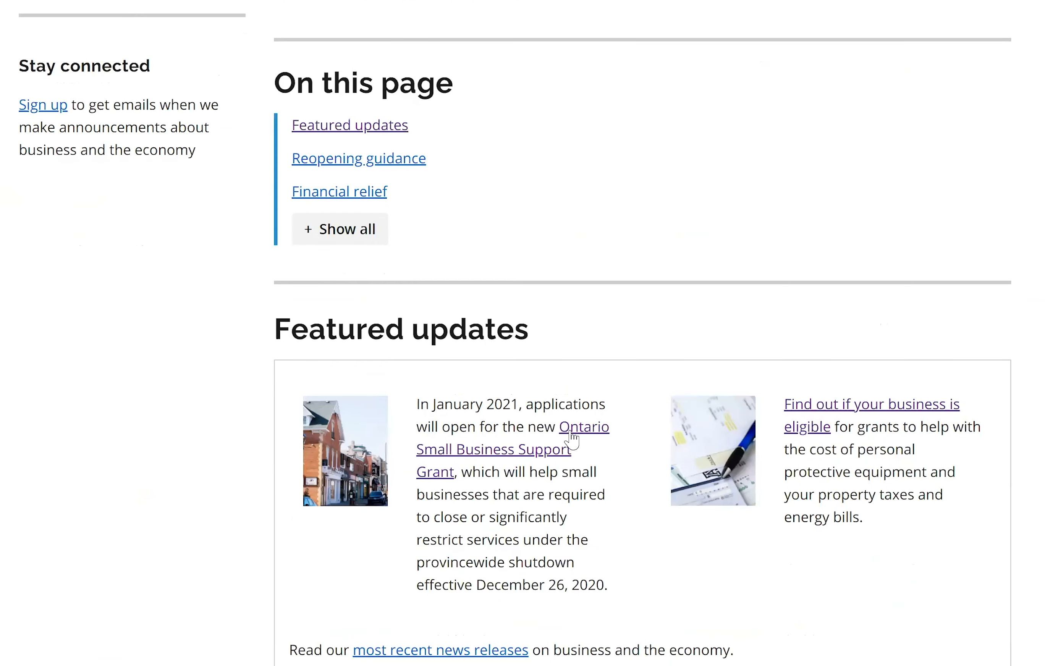
{"action": "left_click", "coordinate": [572, 433]}
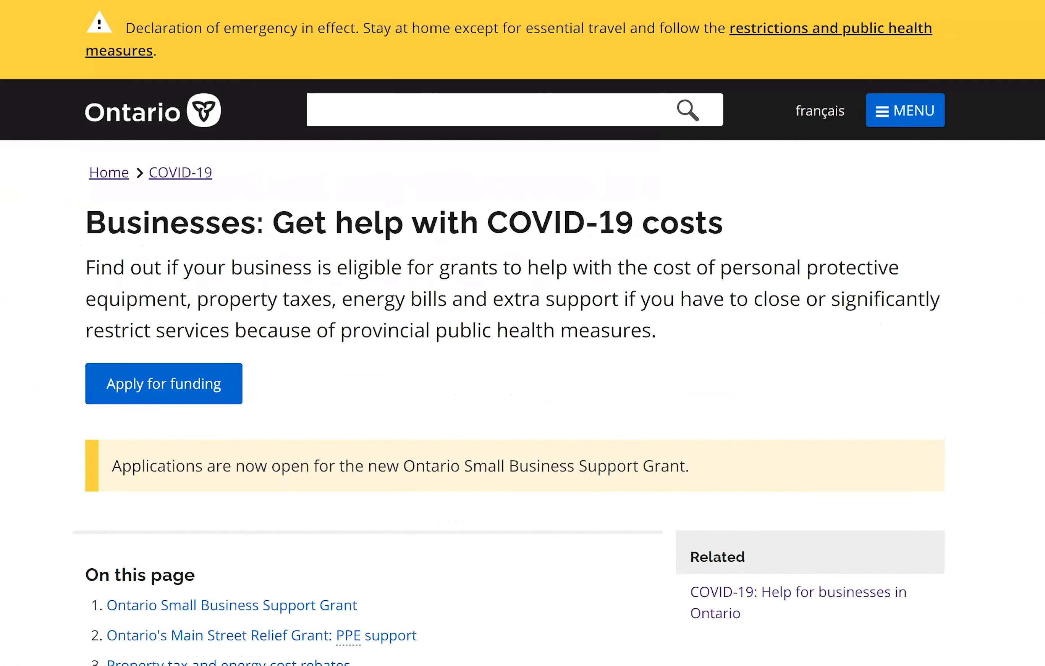
- Read through the Small Business Support Grant details on the page
{"action": "scroll", "coordinate": [522, 333], "scroll_direction": "down", "scroll_amount": 3}
{"action": "scroll", "coordinate": [438, 403], "scroll_direction": "down", "scroll_amount": 1}
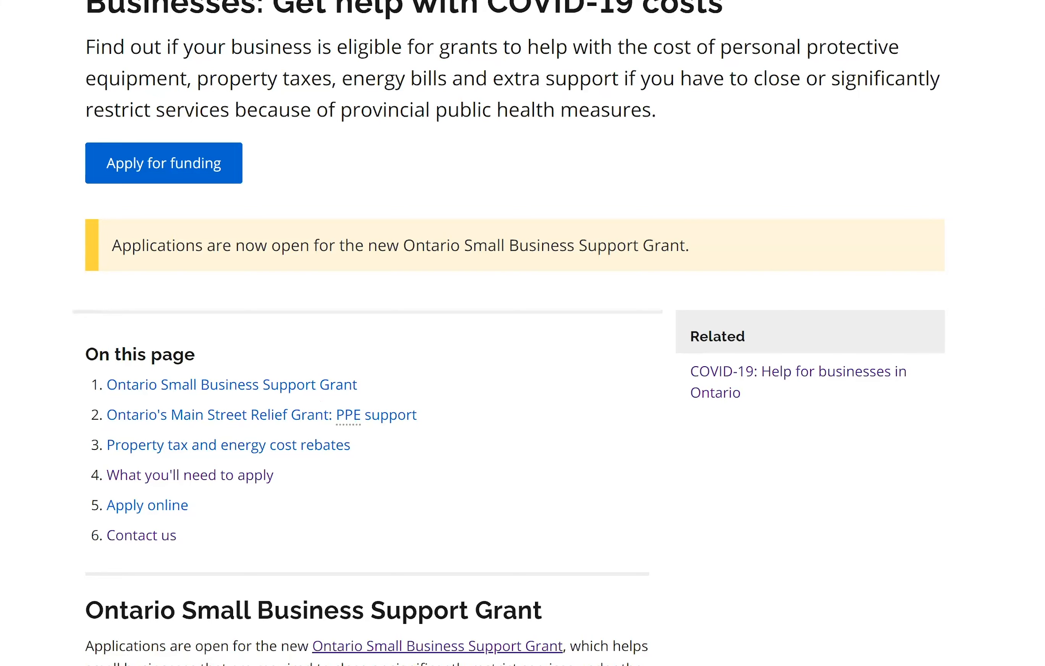
{"action": "scroll", "coordinate": [523, 333], "scroll_direction": "down", "scroll_amount": 1}
{"action": "scroll", "coordinate": [522, 333], "scroll_direction": "down", "scroll_amount": 5}
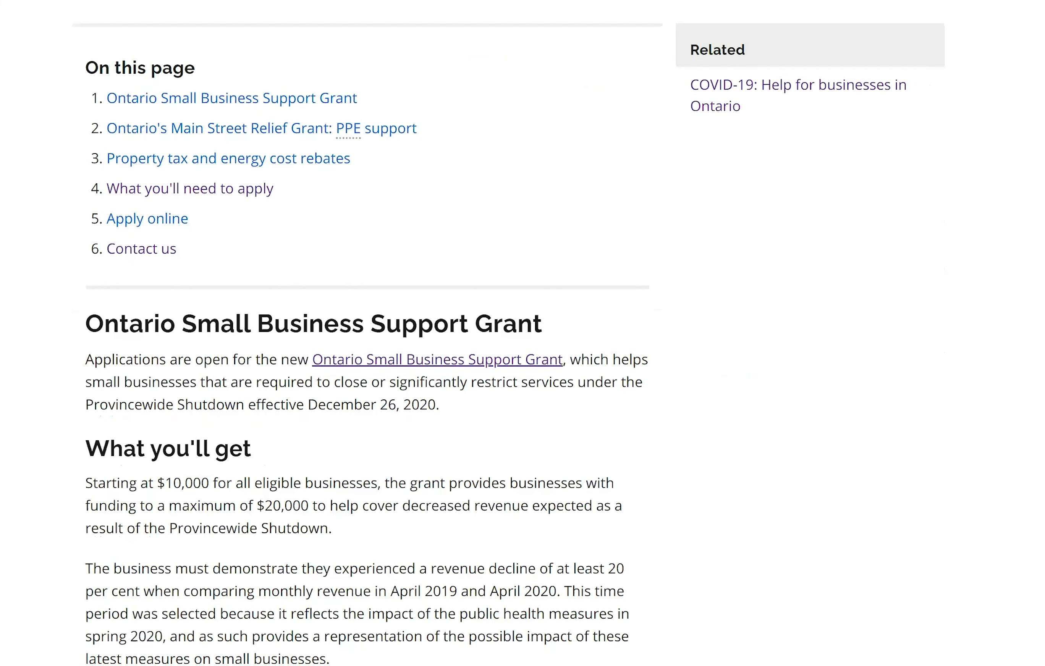
{"action": "scroll", "coordinate": [522, 333], "scroll_direction": "down", "scroll_amount": 4}
{"action": "scroll", "coordinate": [522, 333], "scroll_direction": "down", "scroll_amount": 1}
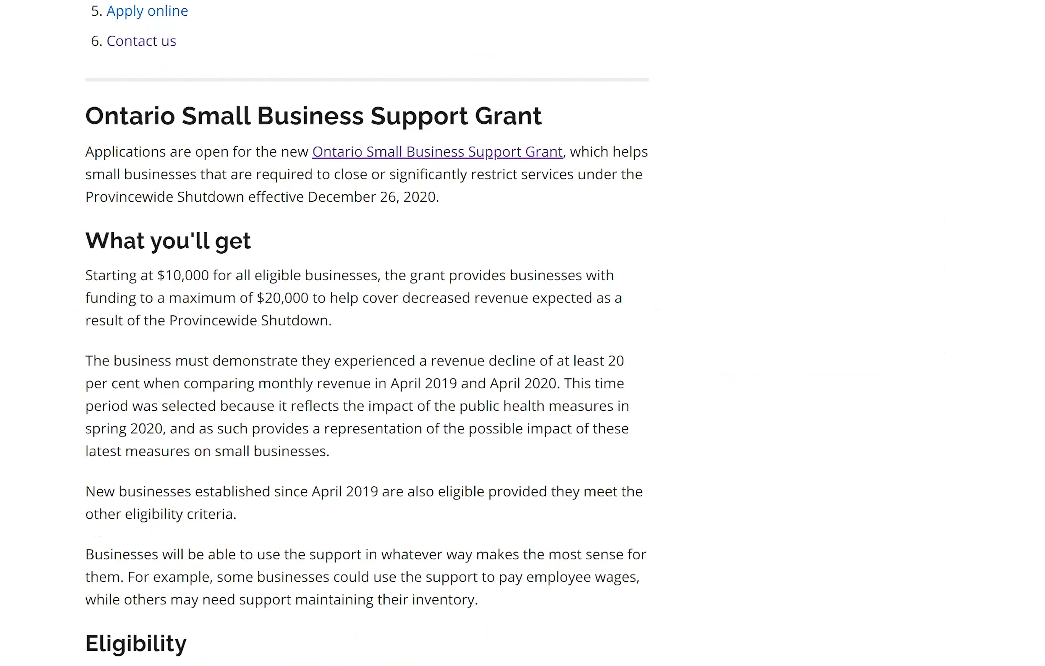
{"action": "scroll", "coordinate": [367, 333], "scroll_direction": "down", "scroll_amount": 1}
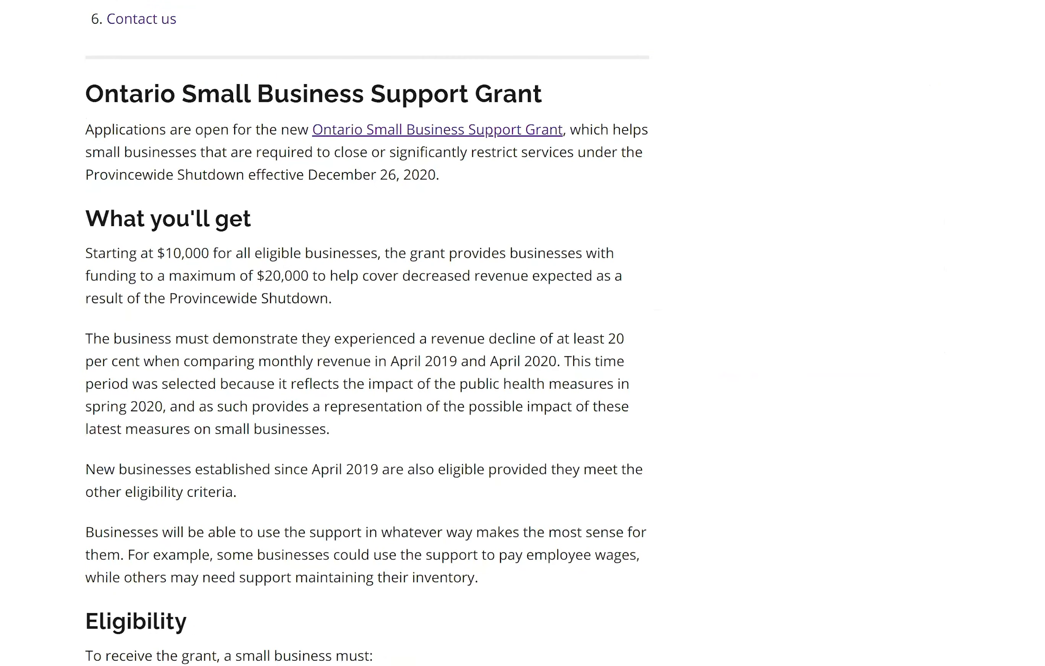
{"action": "scroll", "coordinate": [367, 332], "scroll_direction": "down", "scroll_amount": 2}
{"action": "scroll", "coordinate": [367, 333], "scroll_direction": "down", "scroll_amount": 6}
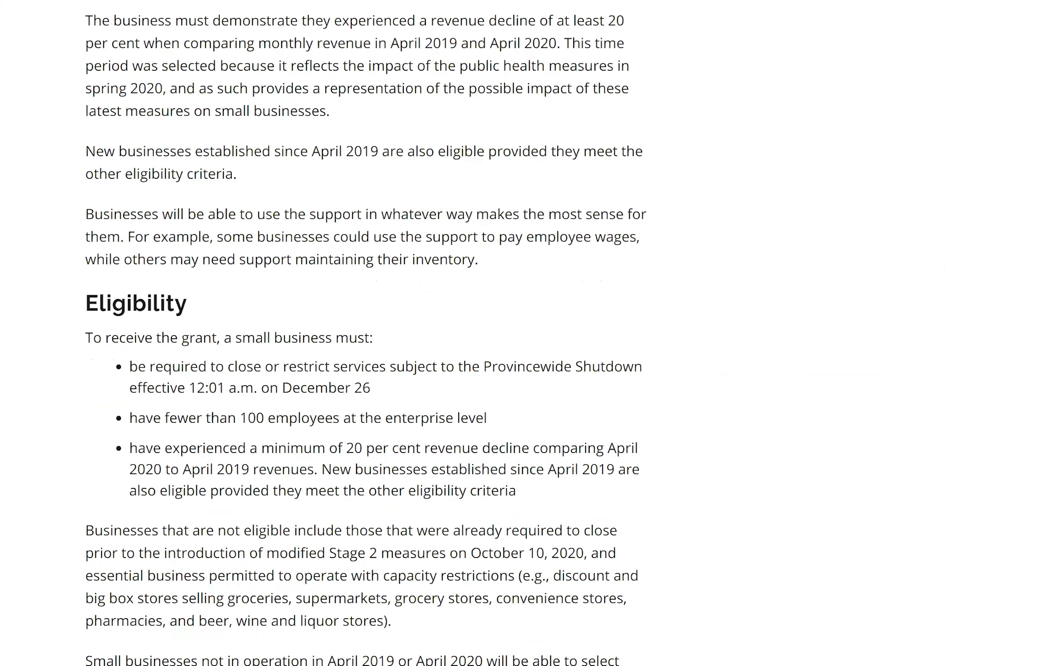
{"action": "scroll", "coordinate": [367, 332], "scroll_direction": "down", "scroll_amount": 2}
{"action": "scroll", "coordinate": [367, 333], "scroll_direction": "down", "scroll_amount": 10}
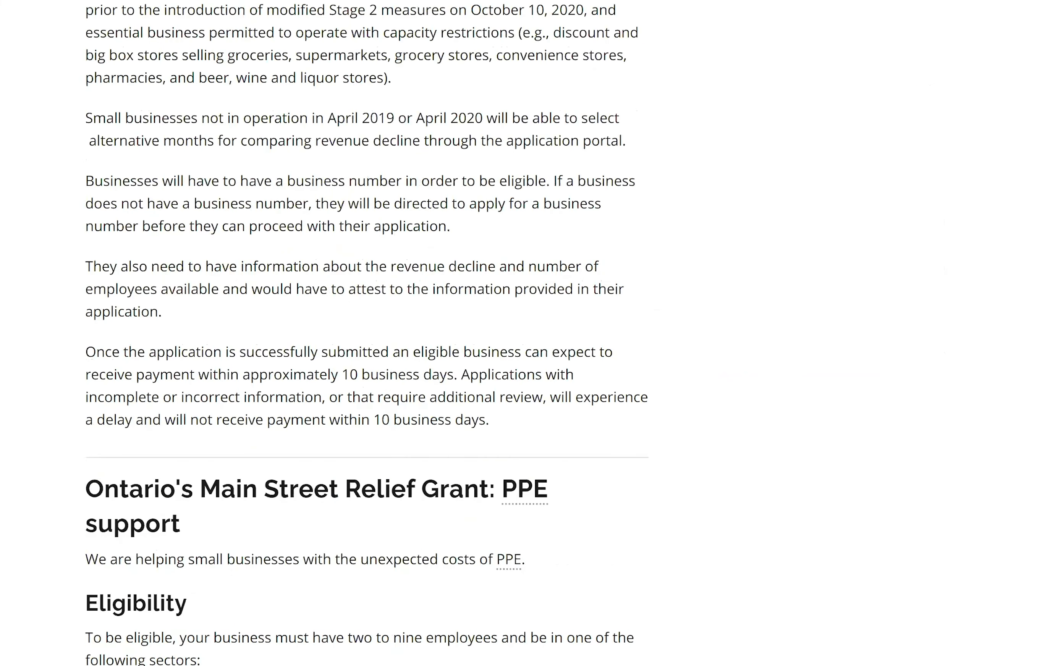
{"action": "scroll", "coordinate": [367, 333], "scroll_direction": "down", "scroll_amount": 6}
{"action": "scroll", "coordinate": [367, 333], "scroll_direction": "down", "scroll_amount": 2}
{"action": "scroll", "coordinate": [367, 333], "scroll_direction": "up", "scroll_amount": 4}
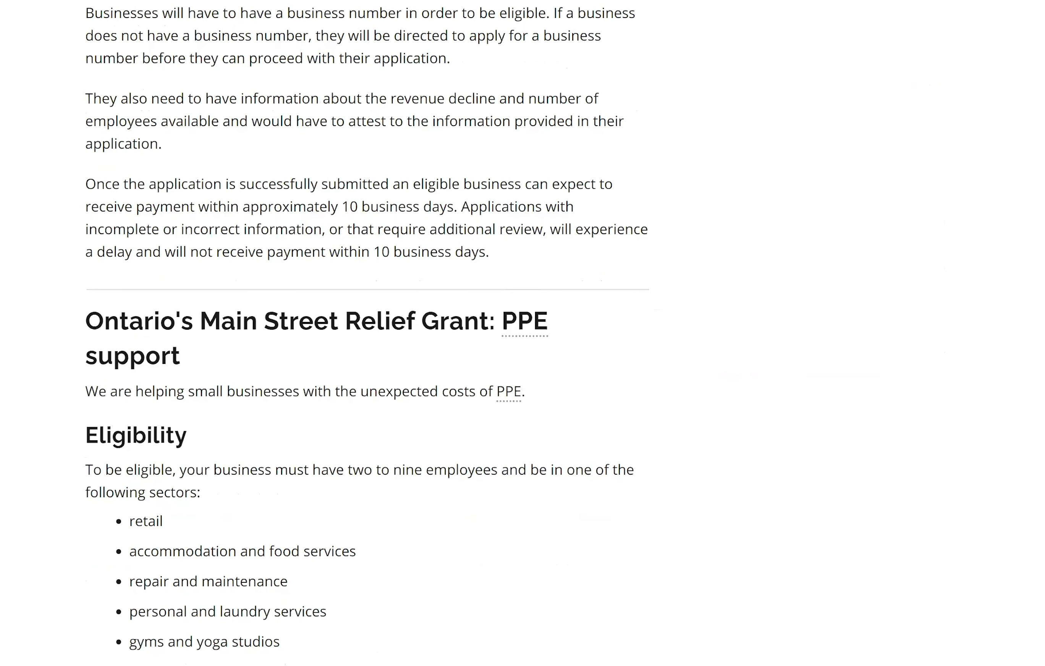
{"action": "scroll", "coordinate": [177, 327], "scroll_direction": "up", "scroll_amount": 6}
{"action": "scroll", "coordinate": [449, 331], "scroll_direction": "up", "scroll_amount": 15}
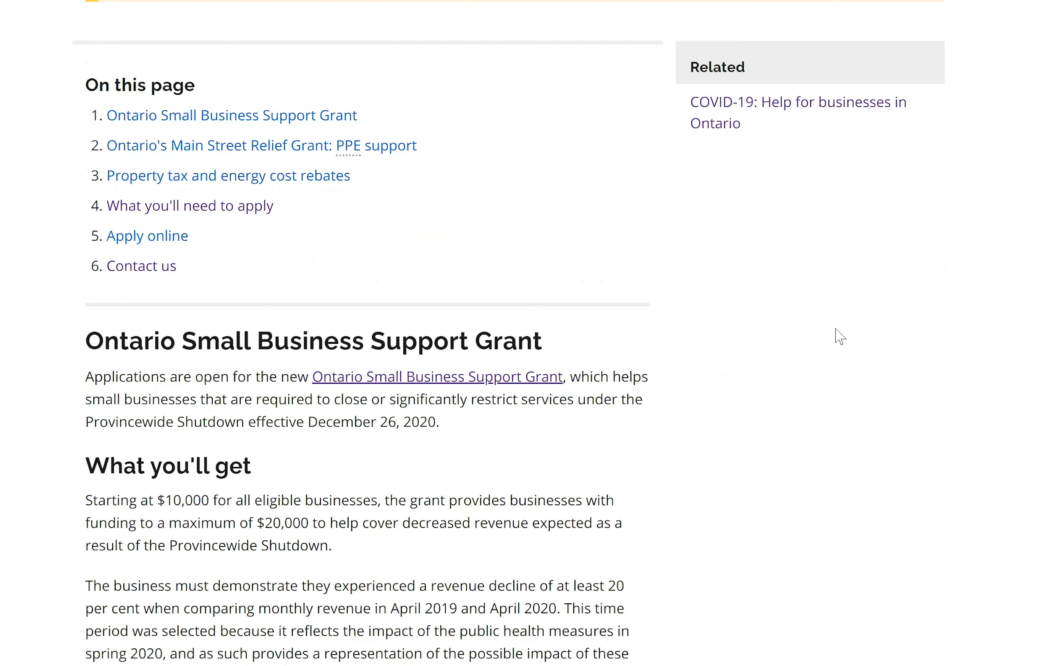
{"action": "scroll", "coordinate": [350, 249], "scroll_direction": "up", "scroll_amount": 6}
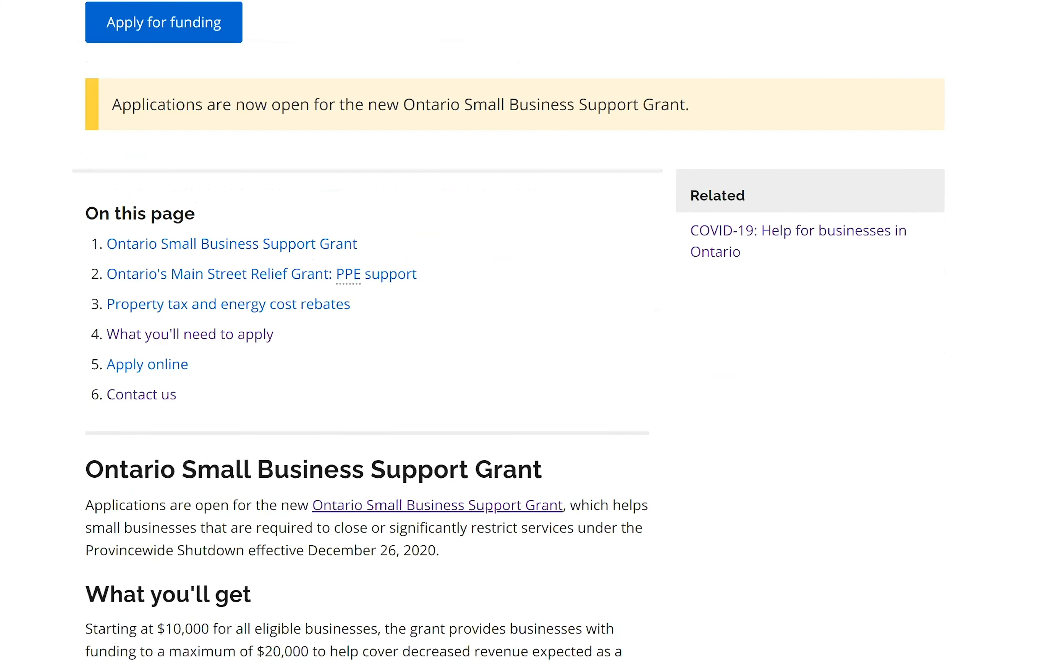
{"action": "scroll", "coordinate": [211, 338], "scroll_direction": "up", "scroll_amount": 4}
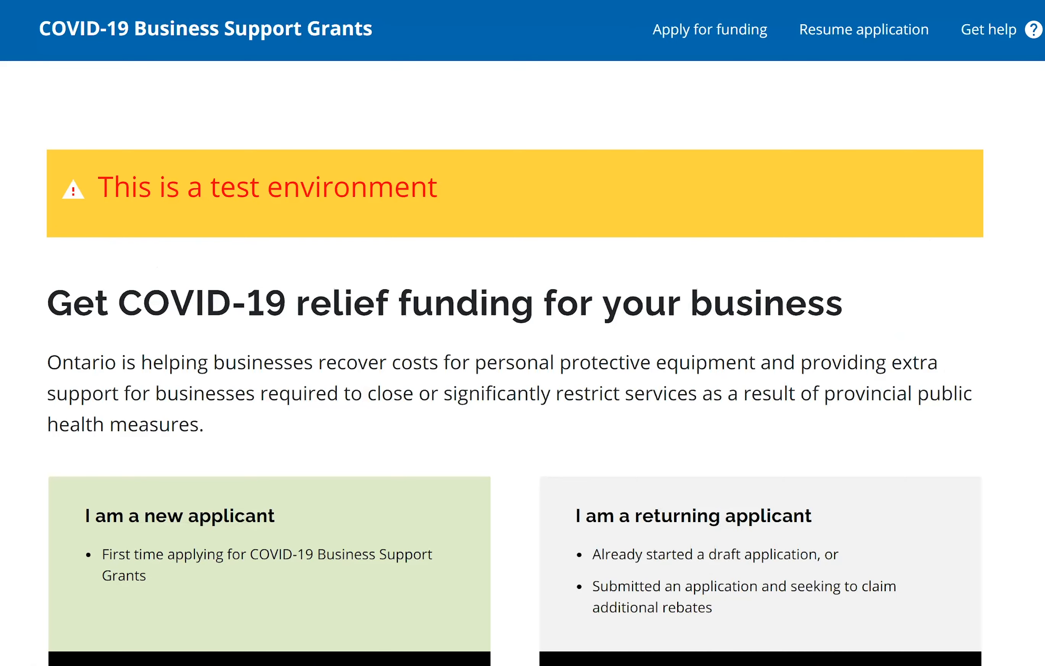
{"action": "scroll", "coordinate": [909, 105], "scroll_direction": "down", "scroll_amount": 2}
{"action": "scroll", "coordinate": [921, 195], "scroll_direction": "up", "scroll_amount": 4}
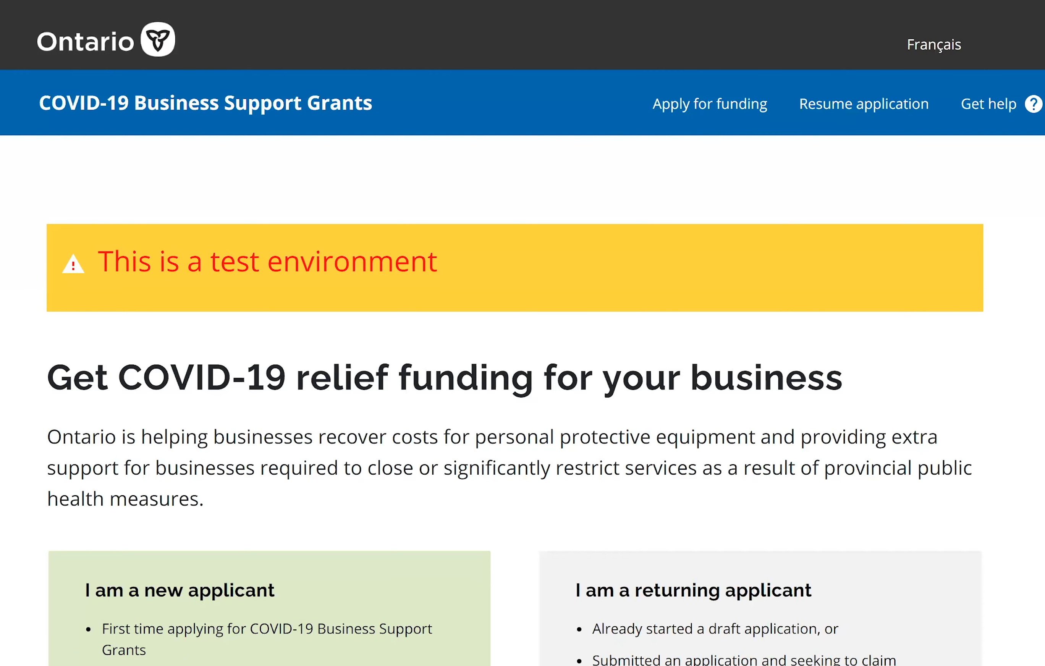
{"action": "scroll", "coordinate": [711, 170], "scroll_direction": "down", "scroll_amount": 3}
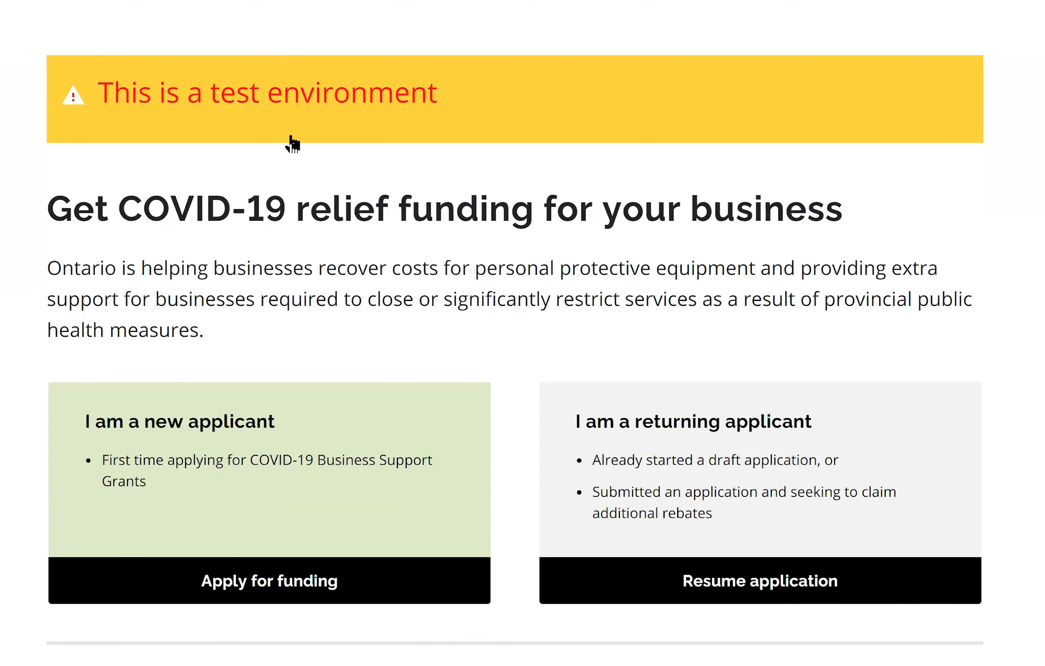
{"action": "scroll", "coordinate": [290, 167], "scroll_direction": "down", "scroll_amount": 5}
- Start a new-applicant application, leaving only the Small Business Support Grant selected, not PPE or Property Tax grants
{"action": "left_click", "coordinate": [263, 297]}
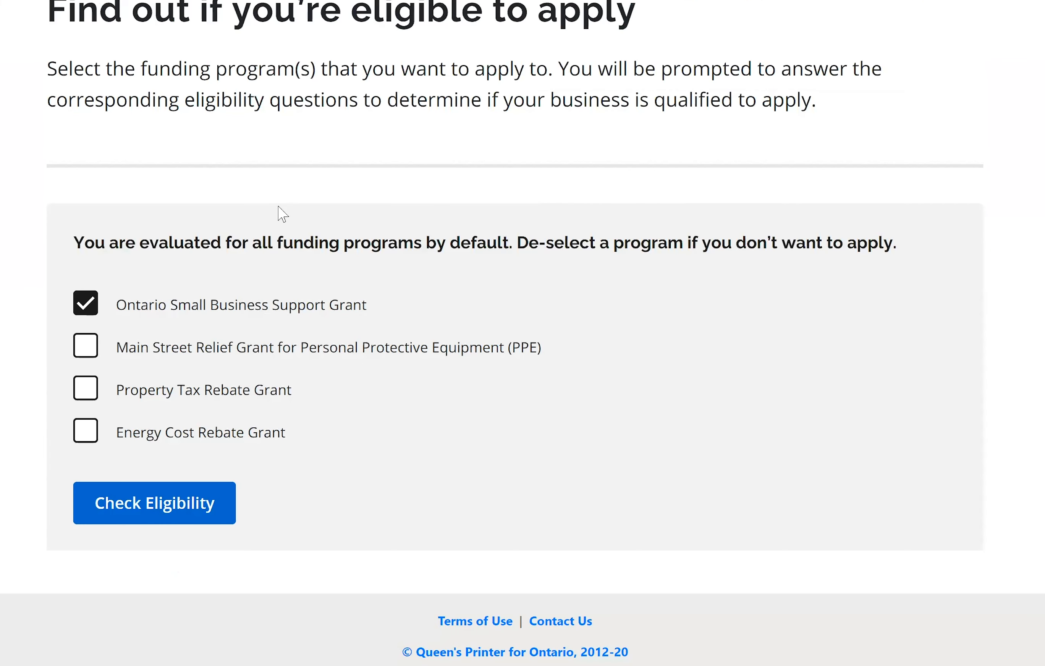
{"action": "scroll", "coordinate": [140, 158], "scroll_direction": "up", "scroll_amount": 3}
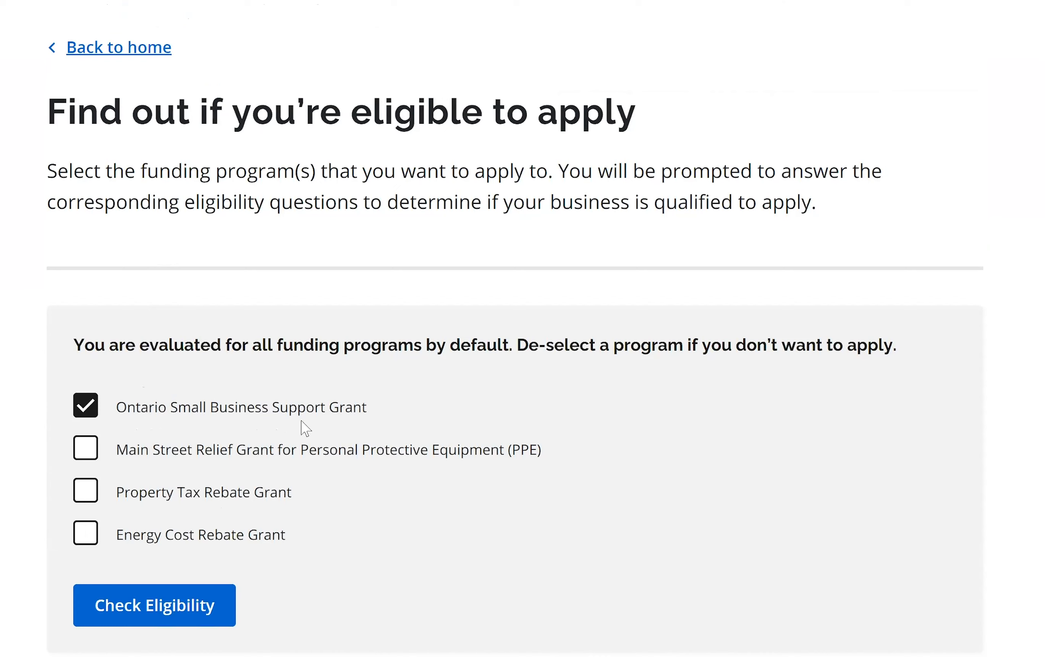
{"action": "left_click", "coordinate": [90, 459]}
{"action": "left_click", "coordinate": [91, 495]}
{"action": "left_click", "coordinate": [89, 451]}
{"action": "left_click", "coordinate": [91, 495]}
- Check eligibility for the selected Small Business Support Grant
{"action": "left_click", "coordinate": [177, 618]}
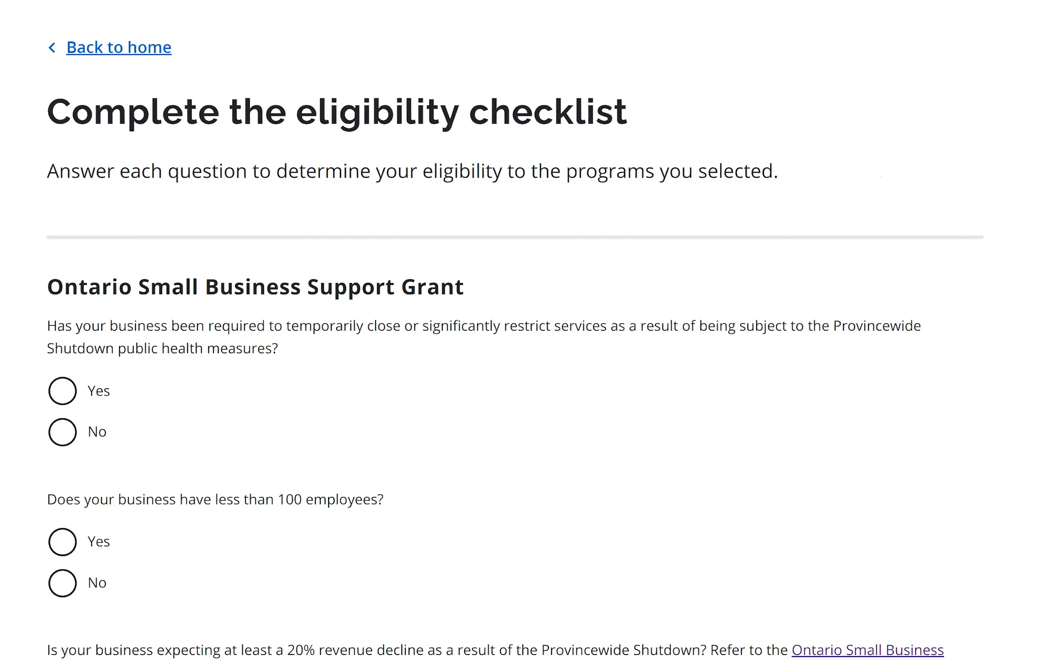
{"action": "scroll", "coordinate": [522, 351], "scroll_direction": "down", "scroll_amount": 2}
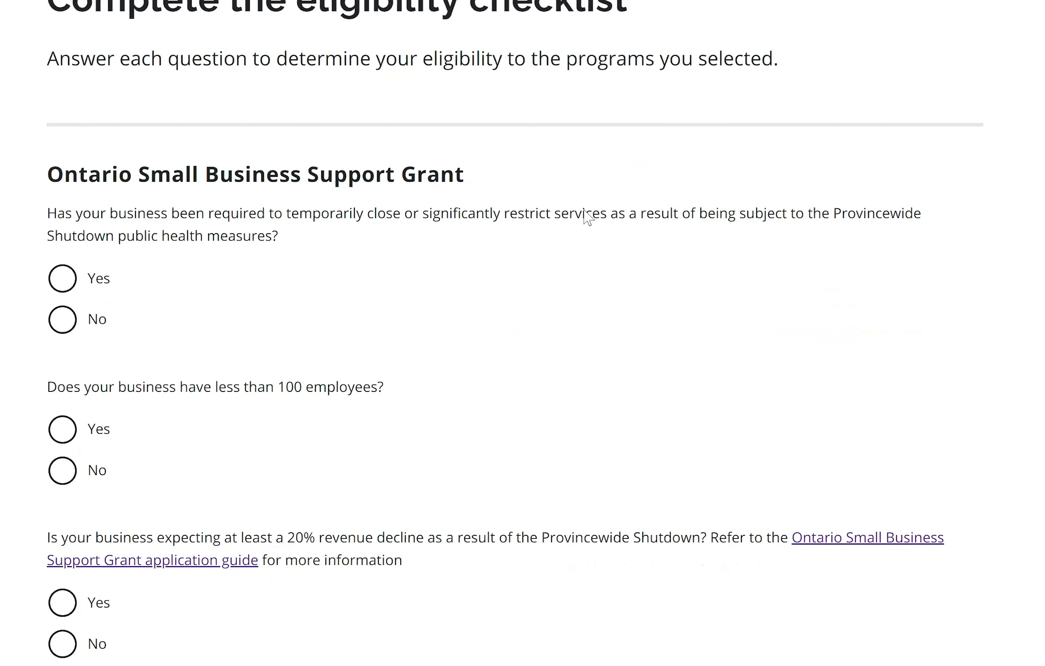
{"action": "scroll", "coordinate": [590, 215], "scroll_direction": "down", "scroll_amount": 1}
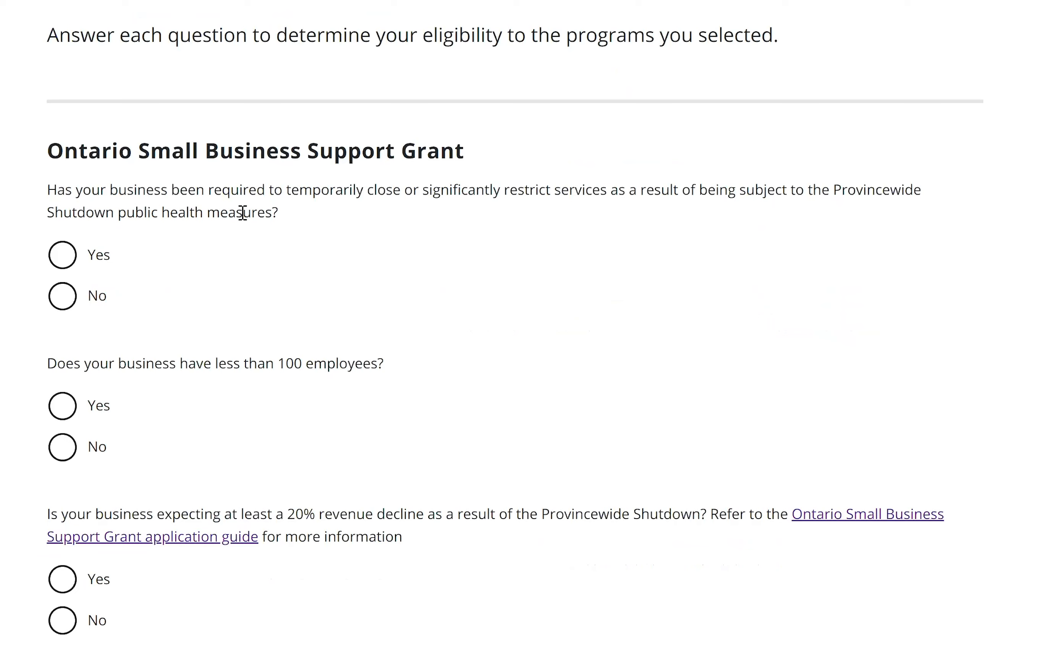
- Answer Yes to shutdown, under-100-employees and 20% revenue decline questions, then start the application
{"action": "left_click", "coordinate": [69, 268]}
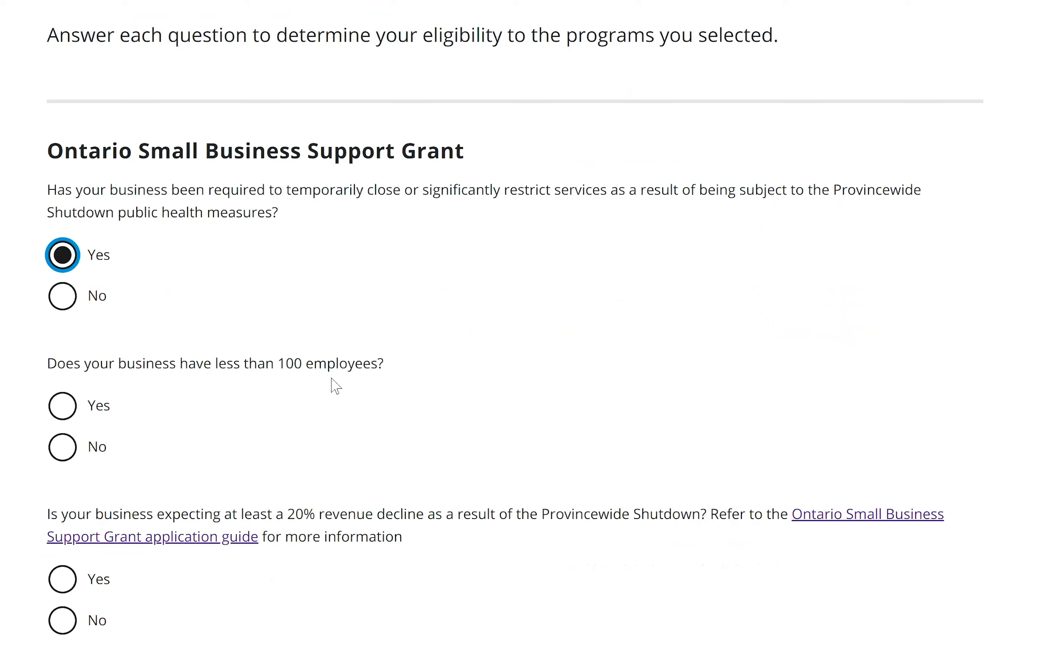
{"action": "scroll", "coordinate": [325, 272], "scroll_direction": "down", "scroll_amount": 3}
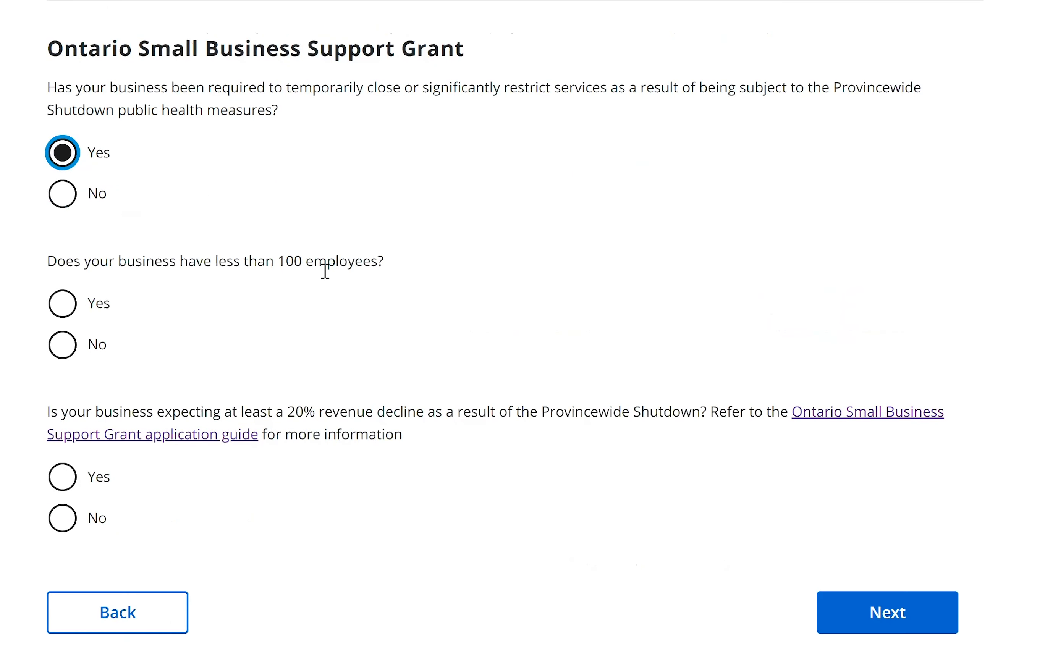
{"action": "left_click", "coordinate": [64, 316]}
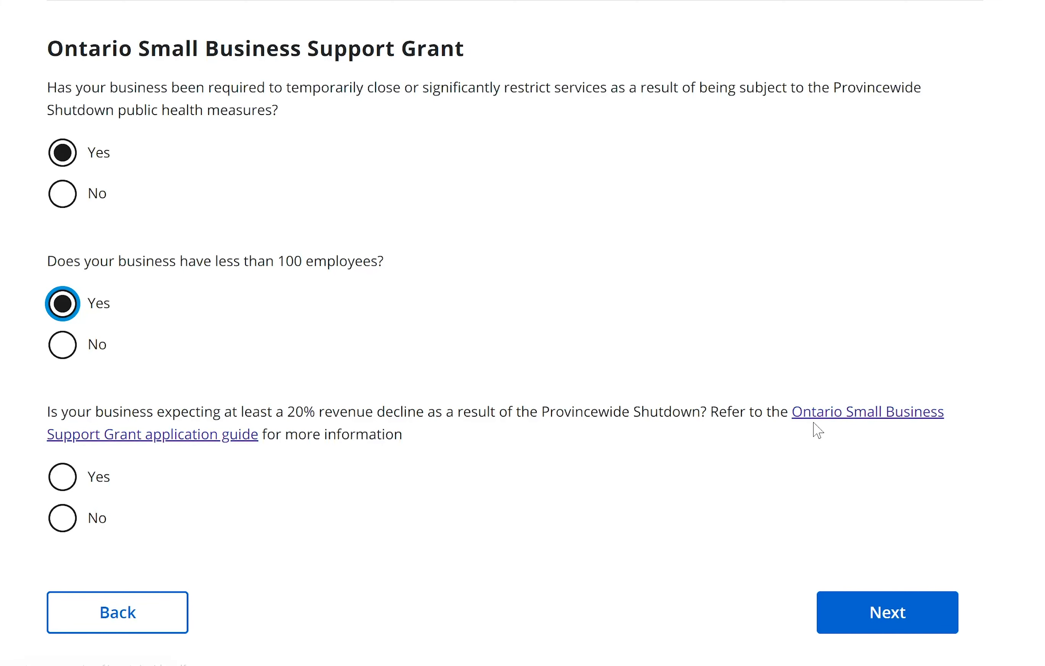
{"action": "left_click", "coordinate": [55, 487]}
{"action": "scroll", "coordinate": [889, 541], "scroll_direction": "down", "scroll_amount": 2}
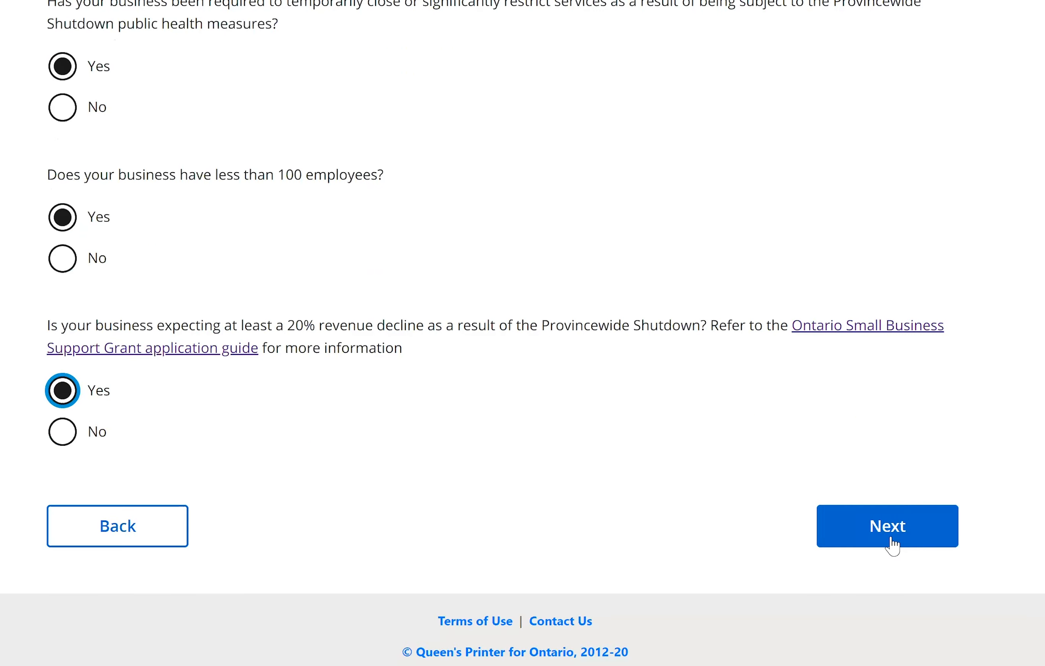
{"action": "left_click", "coordinate": [887, 538]}
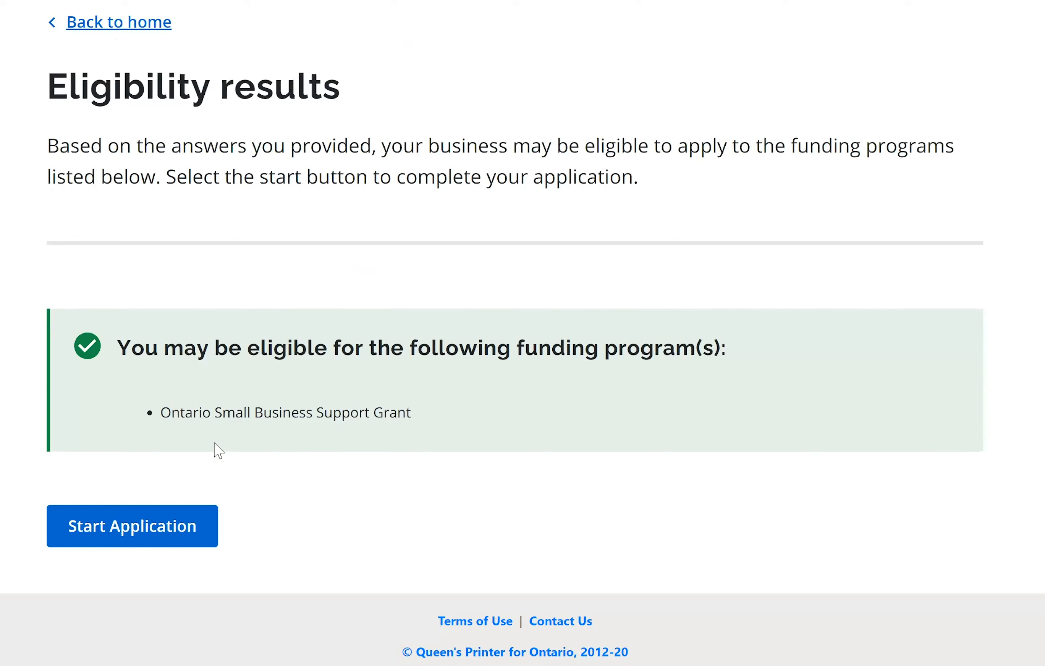
{"action": "left_click", "coordinate": [188, 540]}
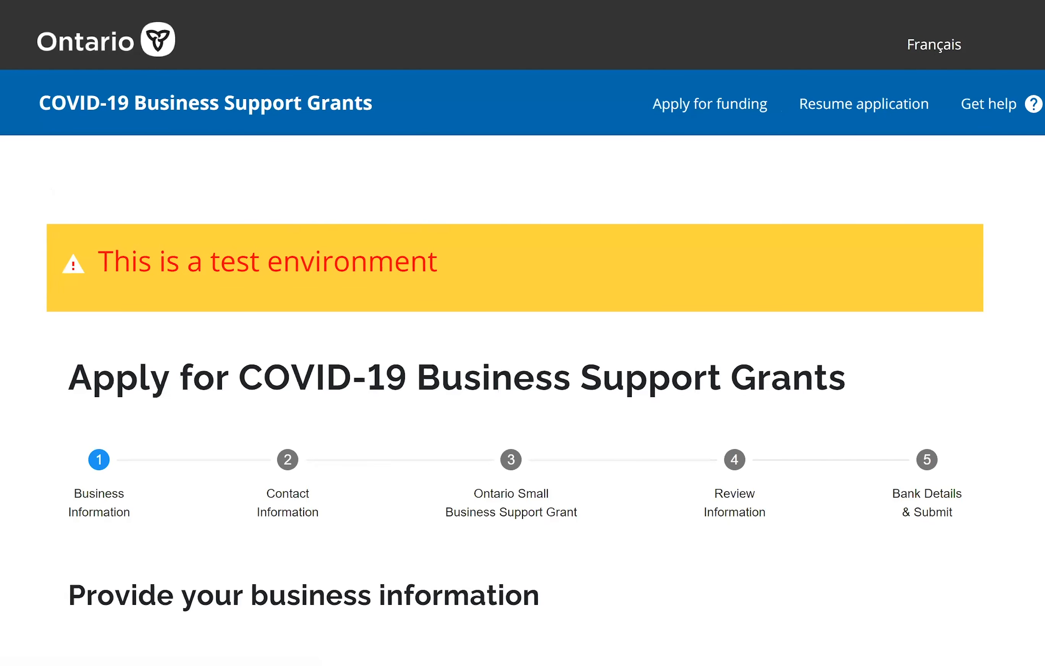
- Fill in the legal business name from the autofill suggestion
{"action": "scroll", "coordinate": [522, 333], "scroll_direction": "down", "scroll_amount": 3}
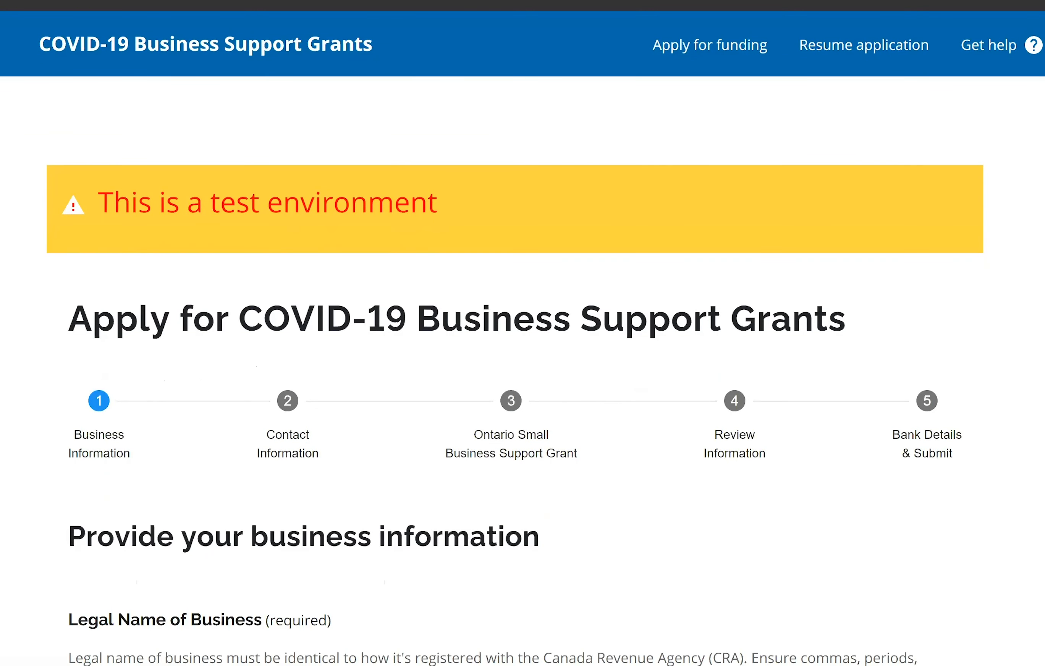
{"action": "scroll", "coordinate": [1033, 174], "scroll_direction": "down", "scroll_amount": 5}
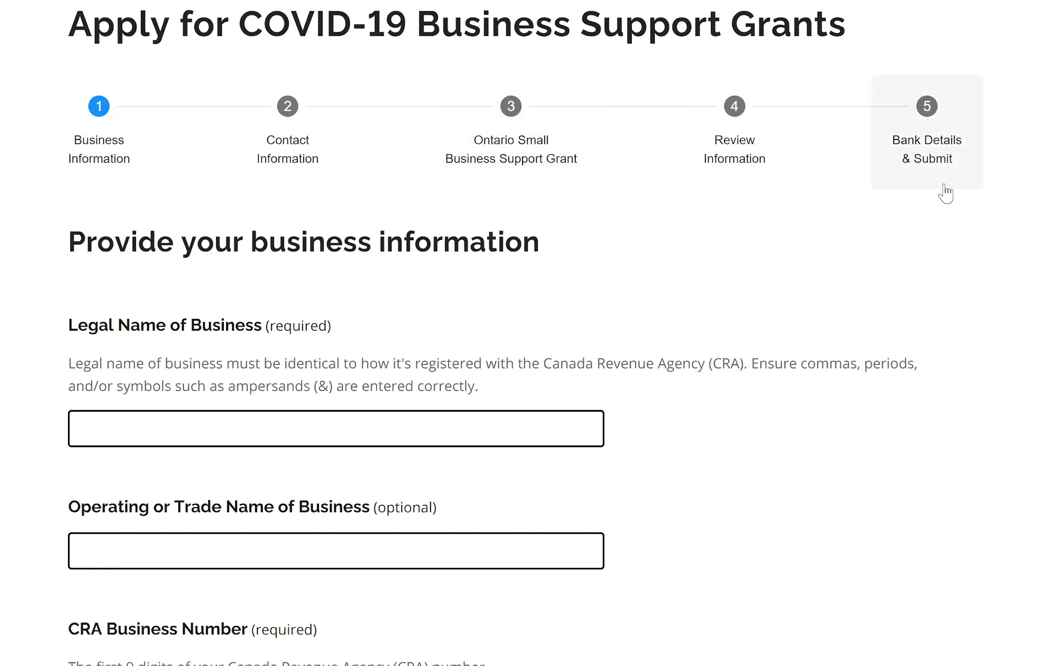
{"action": "scroll", "coordinate": [200, 228], "scroll_direction": "down", "scroll_amount": 5}
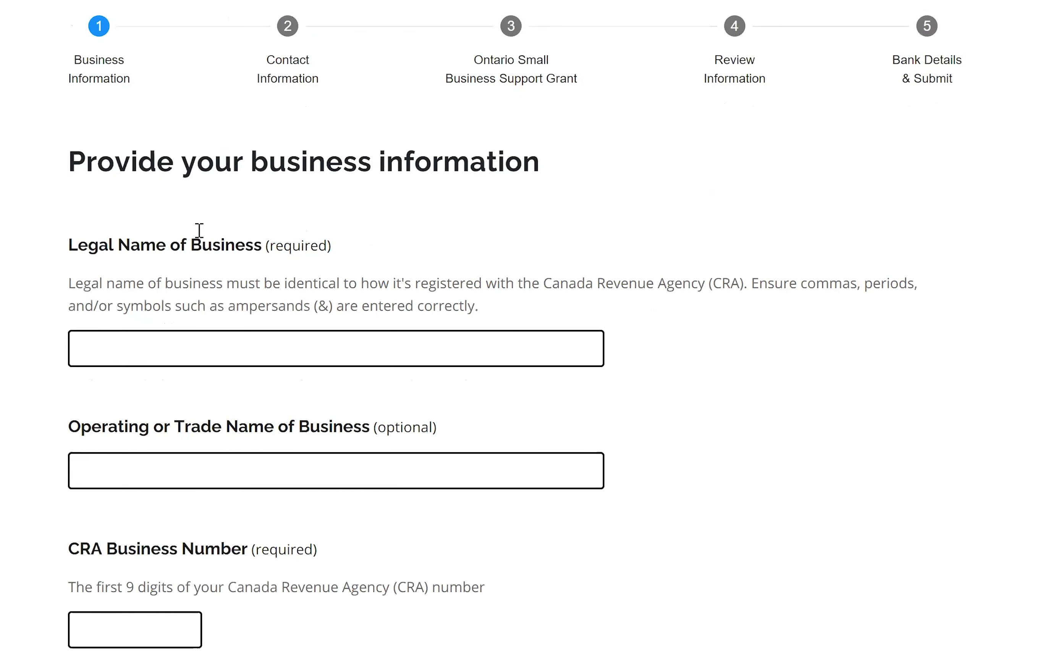
{"action": "left_click", "coordinate": [201, 231]}
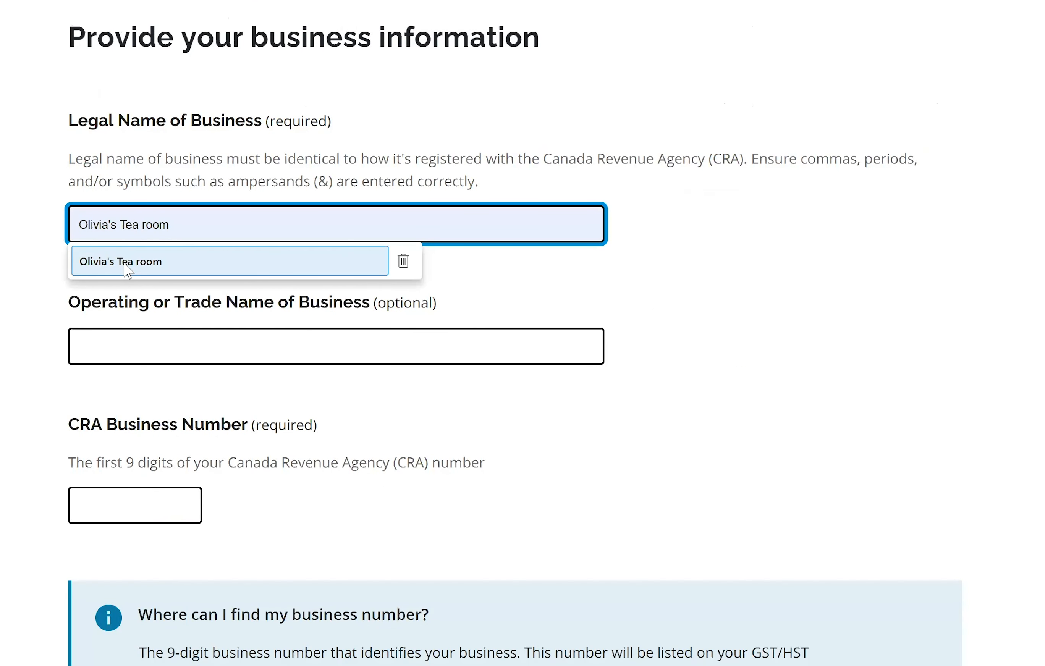
{"action": "left_click", "coordinate": [206, 256]}
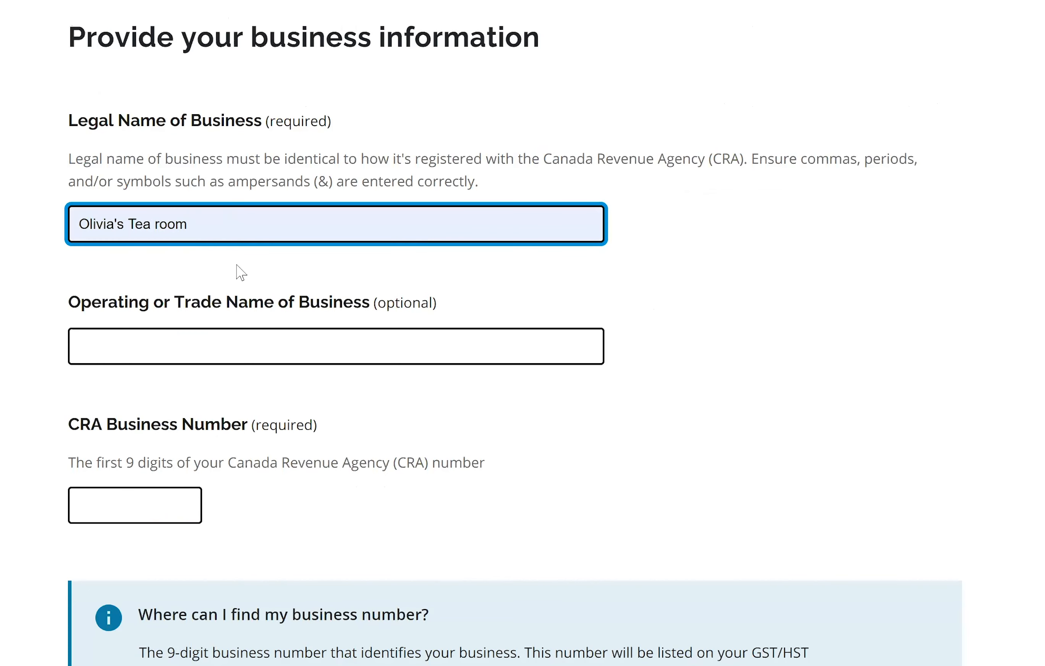
- Enter 'Store of Happiness' as the operating or trade name
{"action": "left_click", "coordinate": [133, 353]}
{"action": "type", "text": "Stoo"}
{"action": "key", "text": "BackSpace"}
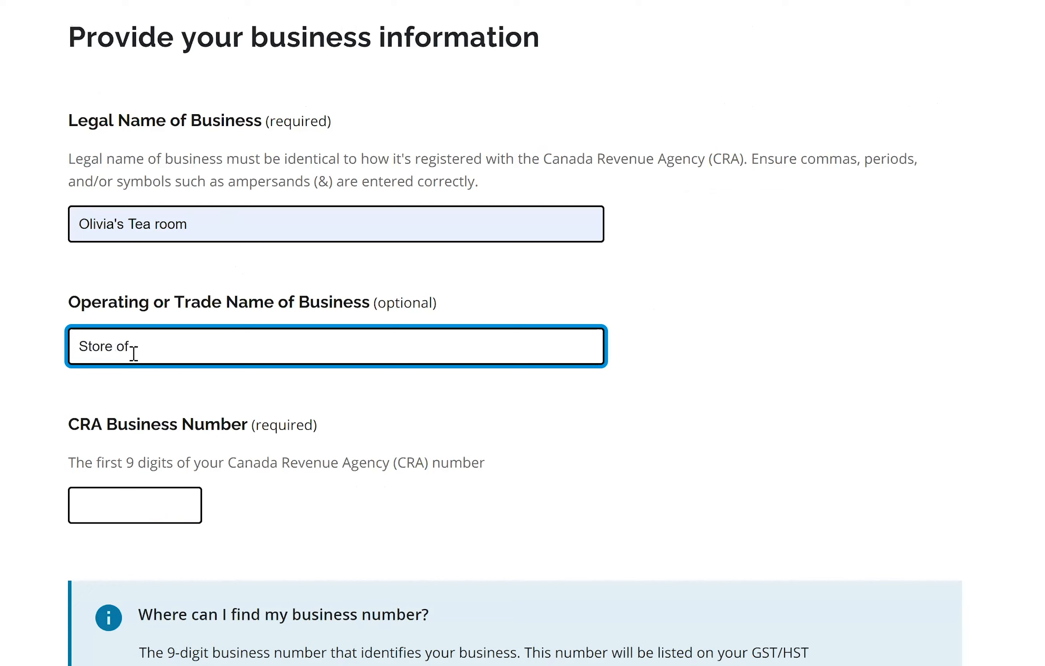
{"action": "type", "text": "re of Happiness"}
{"action": "scroll", "coordinate": [145, 401], "scroll_direction": "down", "scroll_amount": 2}
- Enter the nine-digit CRA business number
{"action": "left_click", "coordinate": [144, 401]}
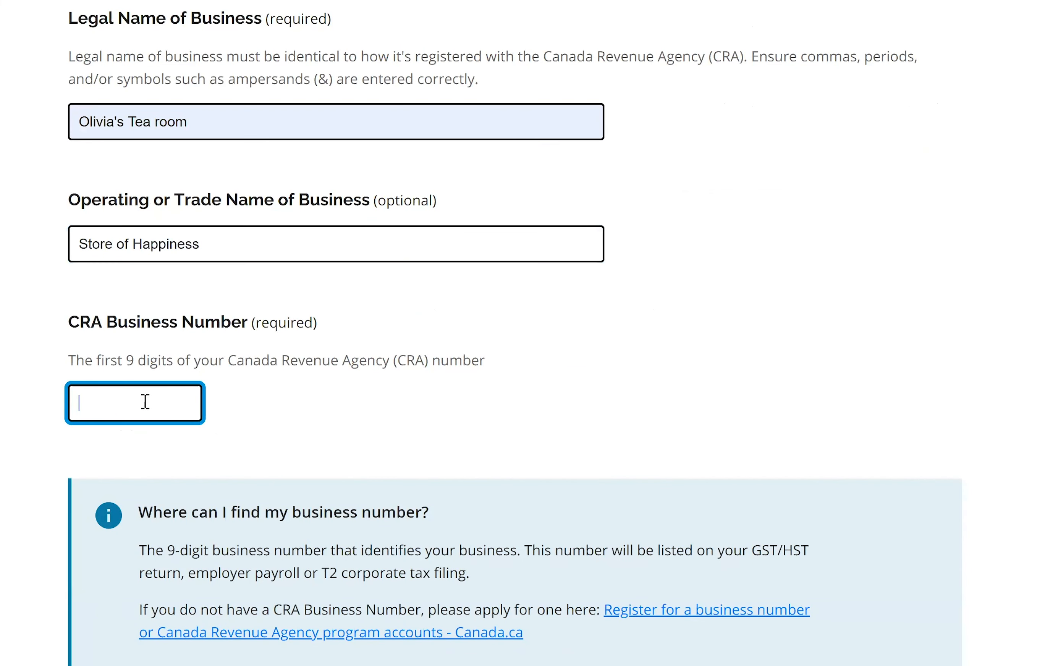
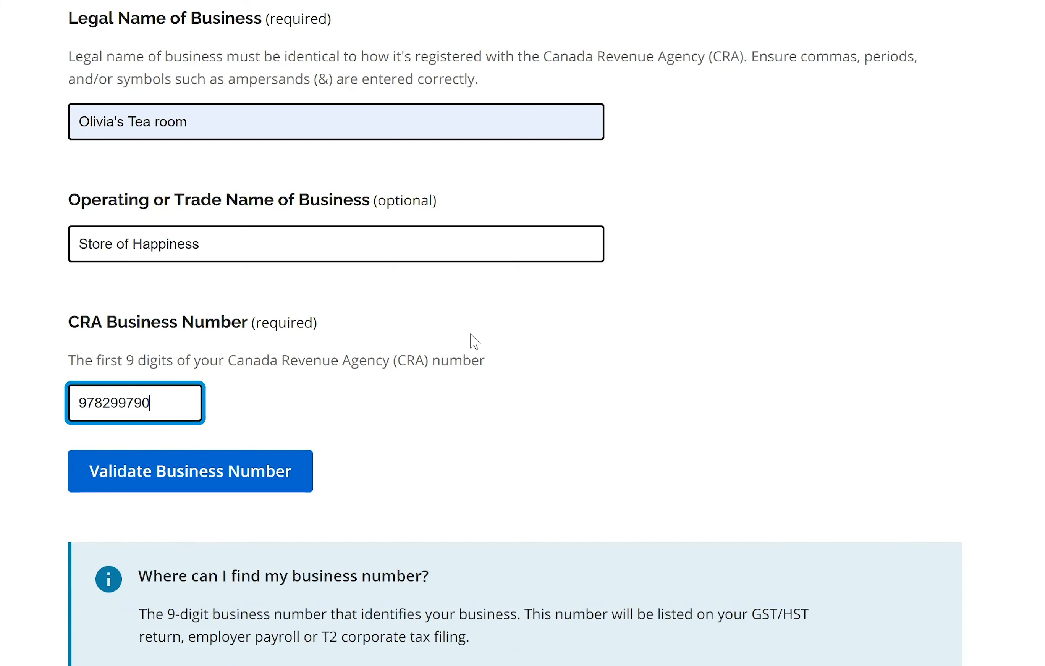
{"action": "scroll", "coordinate": [200, 286], "scroll_direction": "down", "scroll_amount": 2}
{"action": "scroll", "coordinate": [197, 280], "scroll_direction": "down", "scroll_amount": 2}
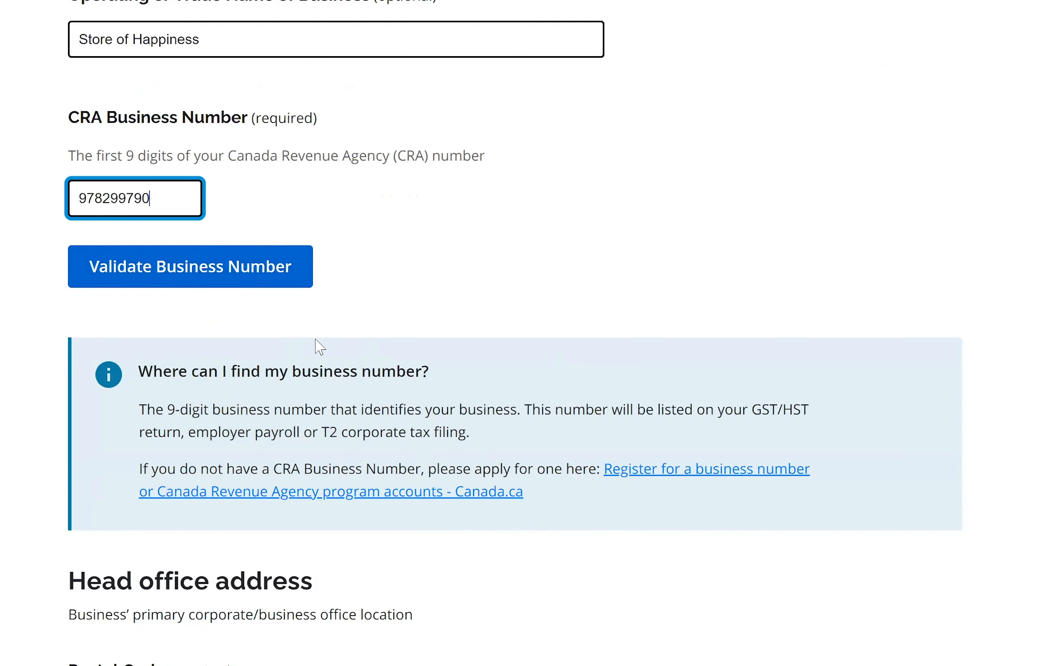
{"action": "scroll", "coordinate": [185, 310], "scroll_direction": "down", "scroll_amount": 2}
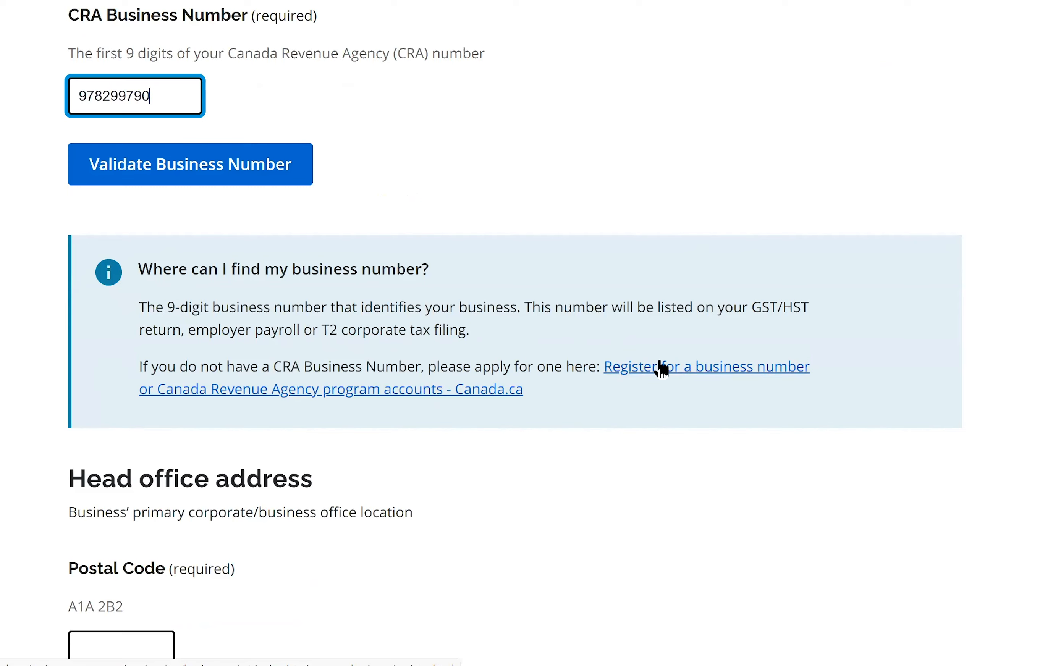
- Enter the head office postal code starting with L4 and look up its addresses
{"action": "scroll", "coordinate": [206, 327], "scroll_direction": "down", "scroll_amount": 1}
{"action": "scroll", "coordinate": [123, 358], "scroll_direction": "down", "scroll_amount": 5}
{"action": "left_click", "coordinate": [114, 351]}
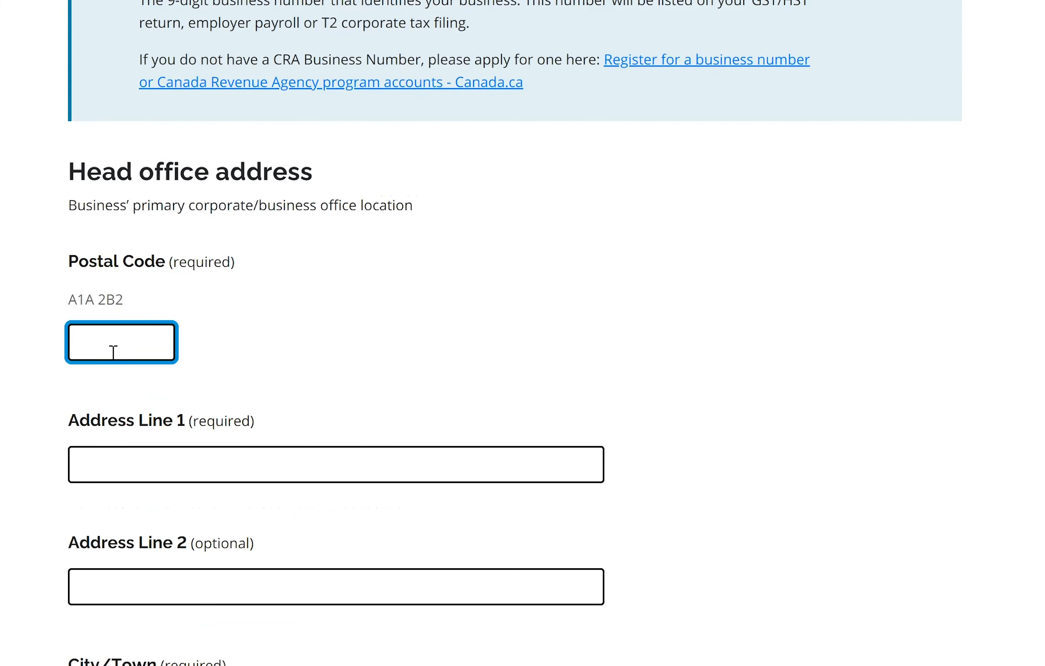
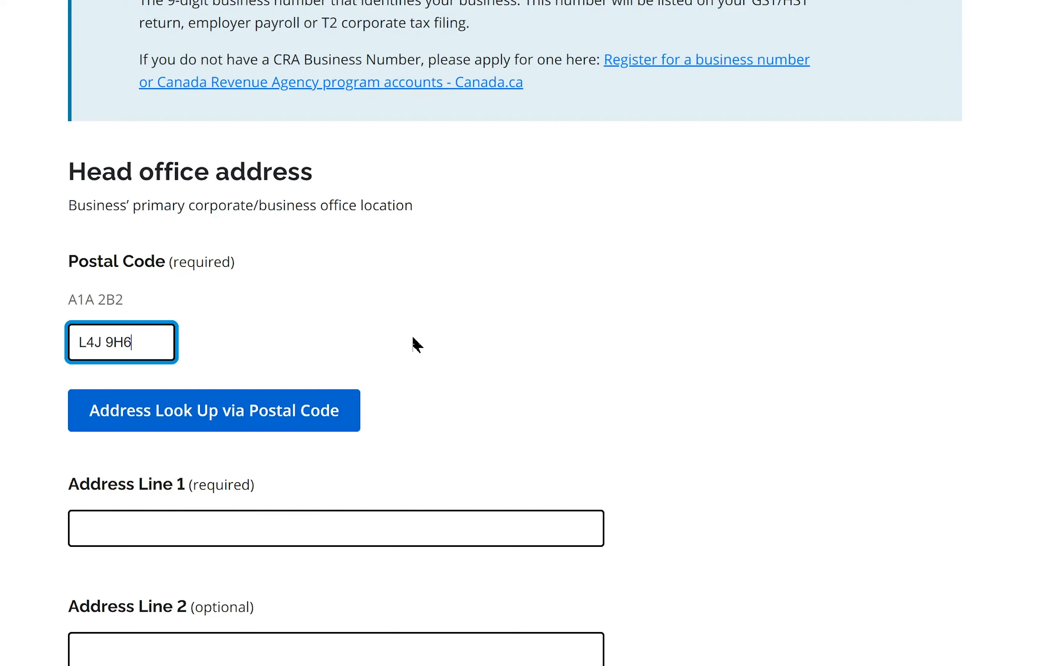
{"action": "scroll", "coordinate": [144, 303], "scroll_direction": "down", "scroll_amount": 3}
{"action": "scroll", "coordinate": [346, 406], "scroll_direction": "down", "scroll_amount": 3}
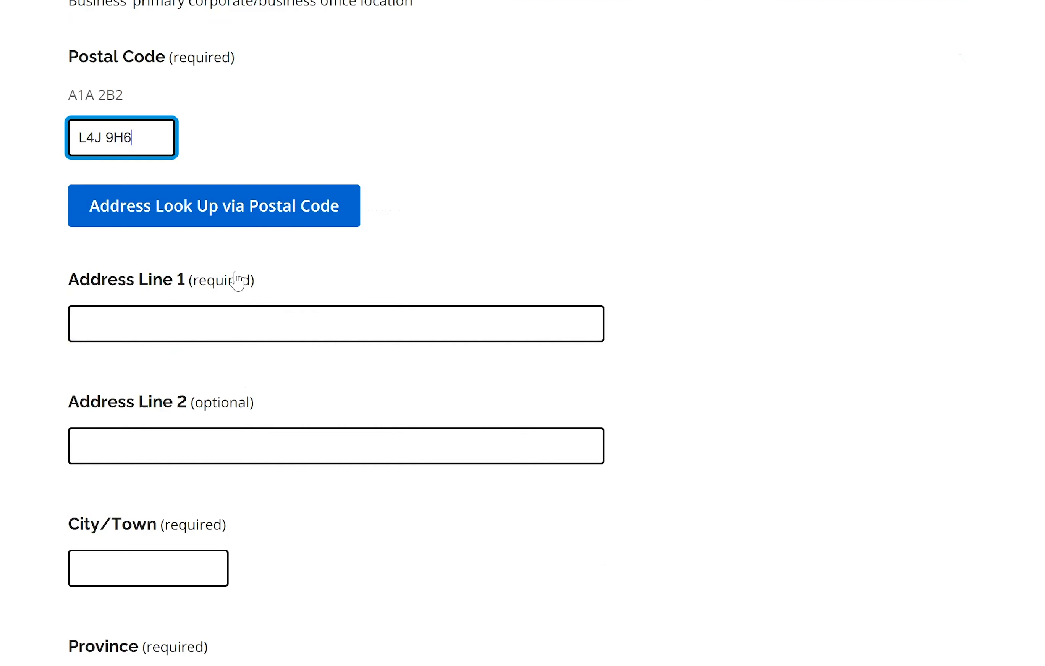
{"action": "left_click", "coordinate": [194, 212]}
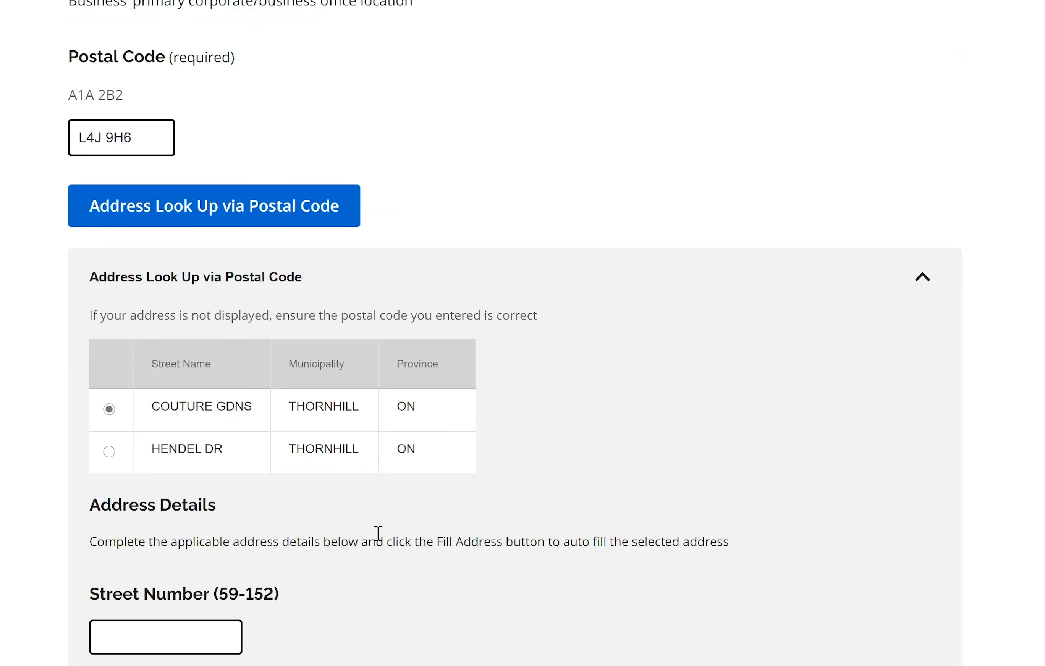
- Fill the head office address using street number 124
{"action": "scroll", "coordinate": [379, 533], "scroll_direction": "down", "scroll_amount": 9}
{"action": "left_click", "coordinate": [131, 349]}
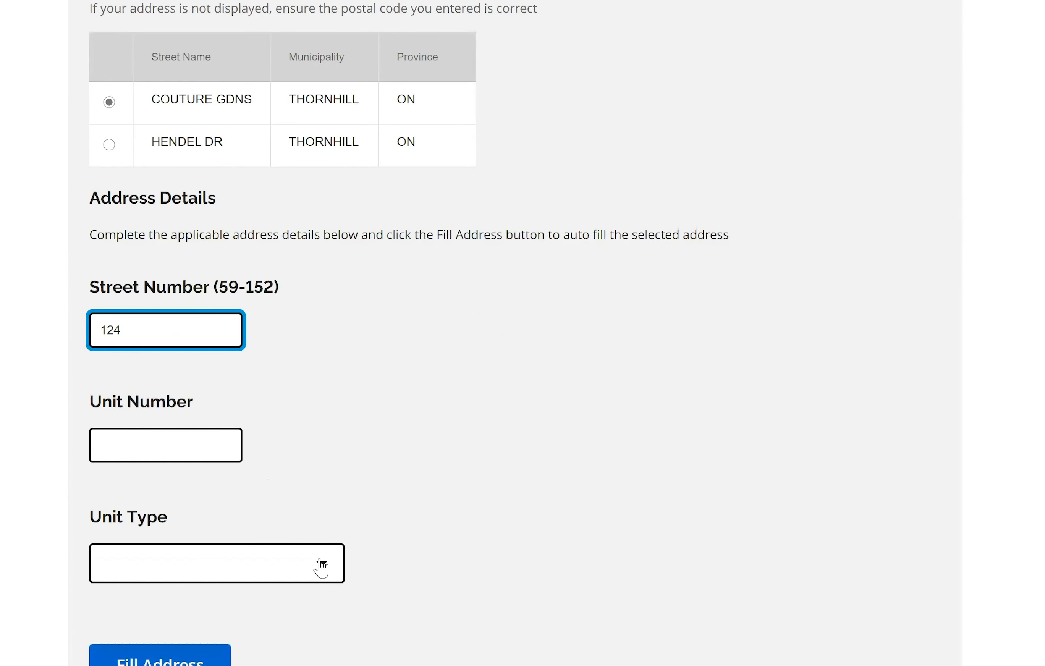
{"action": "scroll", "coordinate": [136, 487], "scroll_direction": "down", "scroll_amount": 4}
{"action": "left_click", "coordinate": [137, 526]}
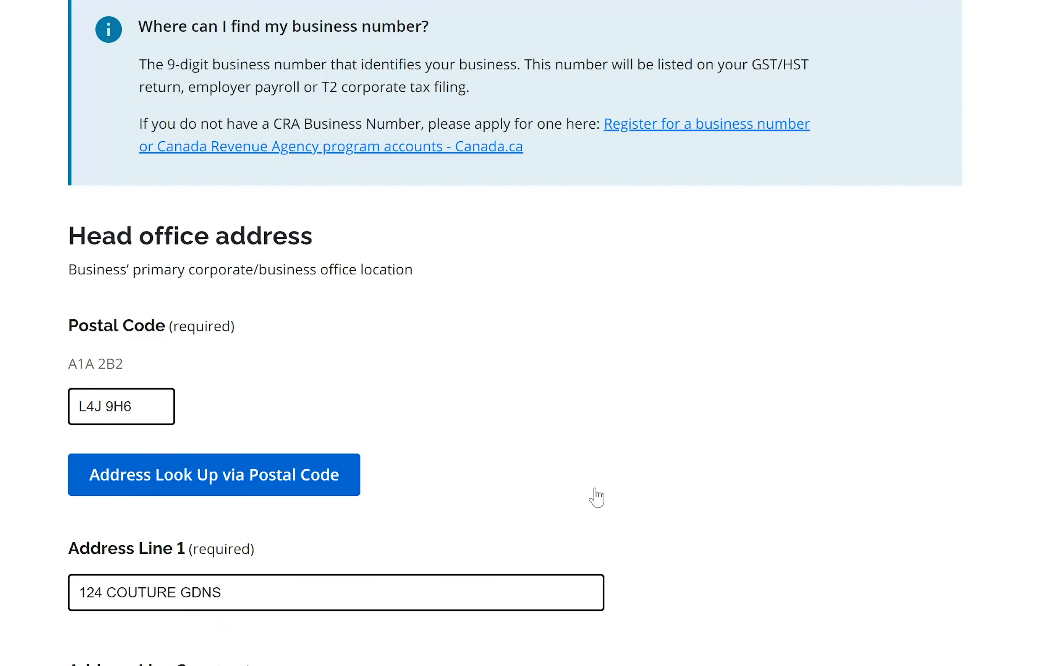
- Make the mailing address the same as head office and continue to Contact Information
{"action": "scroll", "coordinate": [595, 496], "scroll_direction": "down", "scroll_amount": 20}
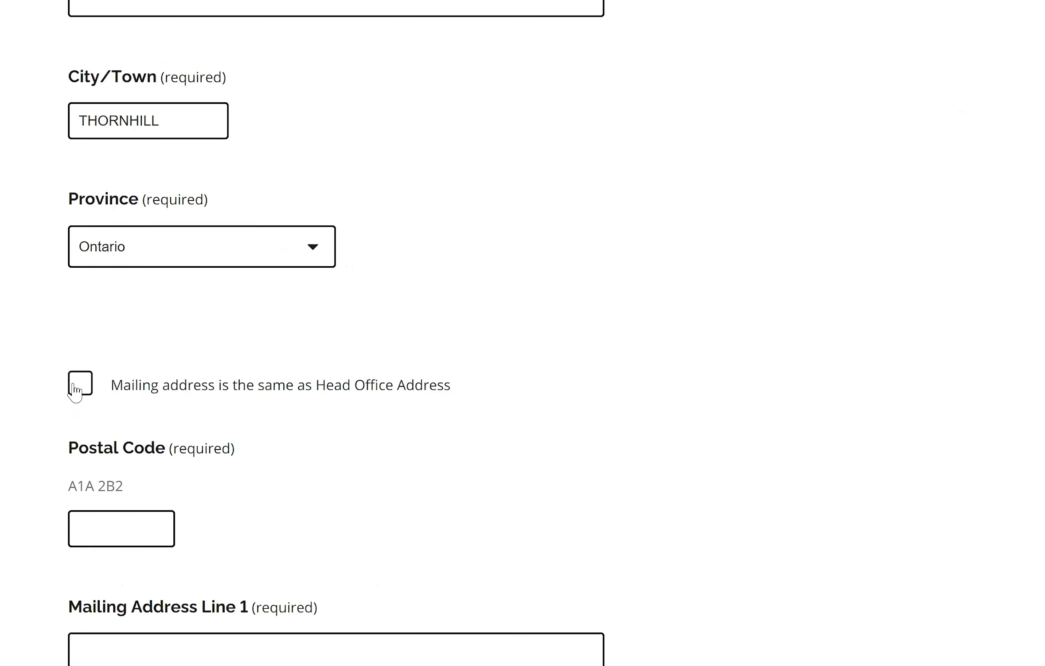
{"action": "scroll", "coordinate": [310, 451], "scroll_direction": "down", "scroll_amount": 3}
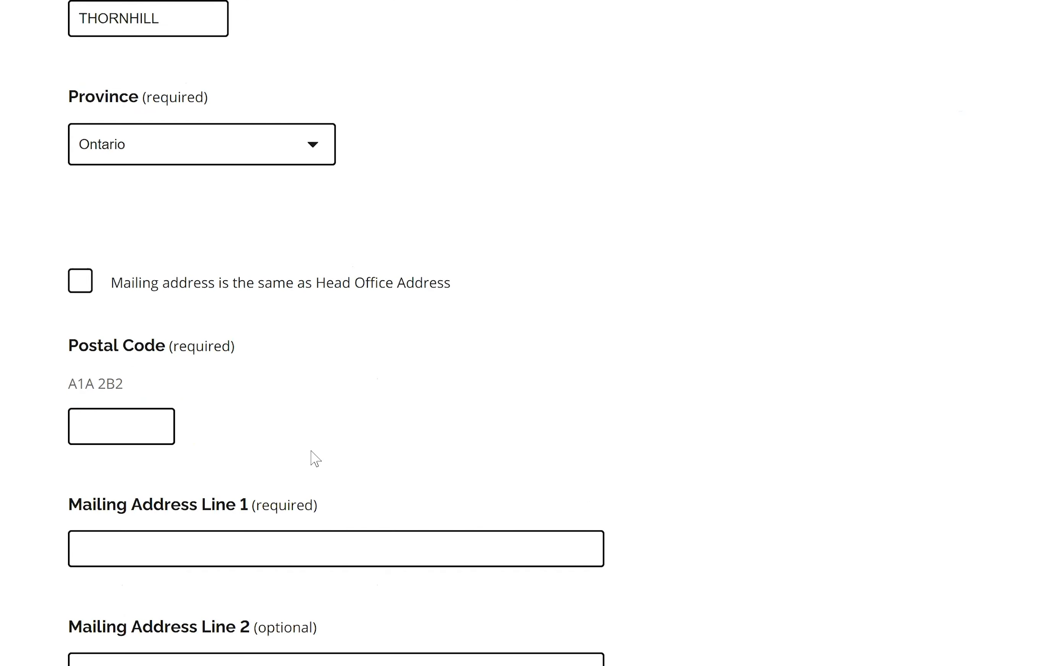
{"action": "scroll", "coordinate": [110, 258], "scroll_direction": "down", "scroll_amount": 15}
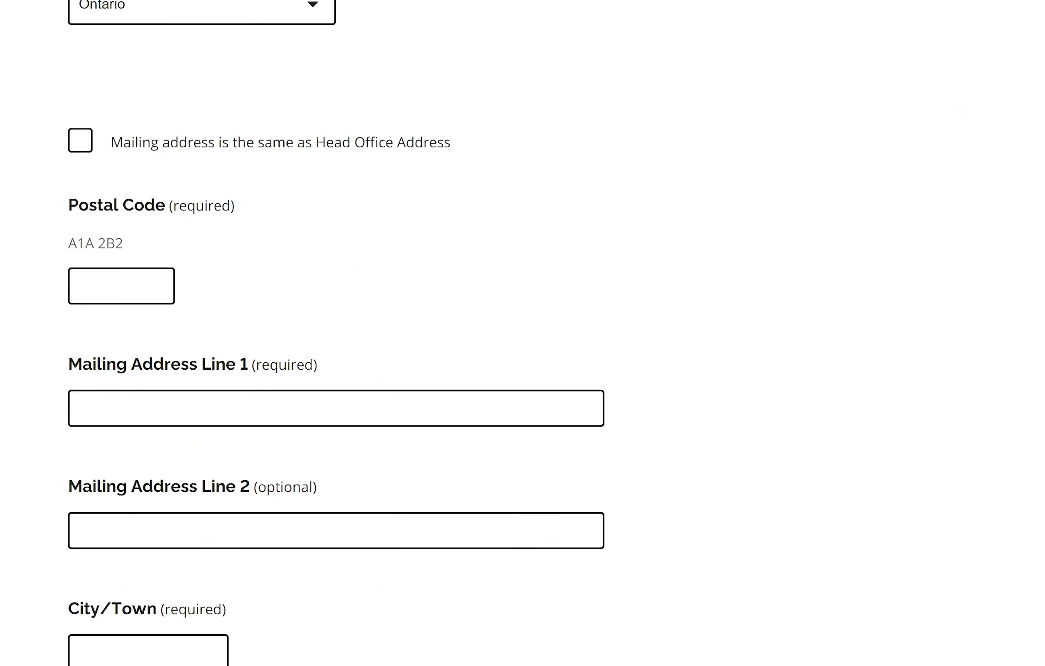
{"action": "scroll", "coordinate": [110, 259], "scroll_direction": "up", "scroll_amount": 16}
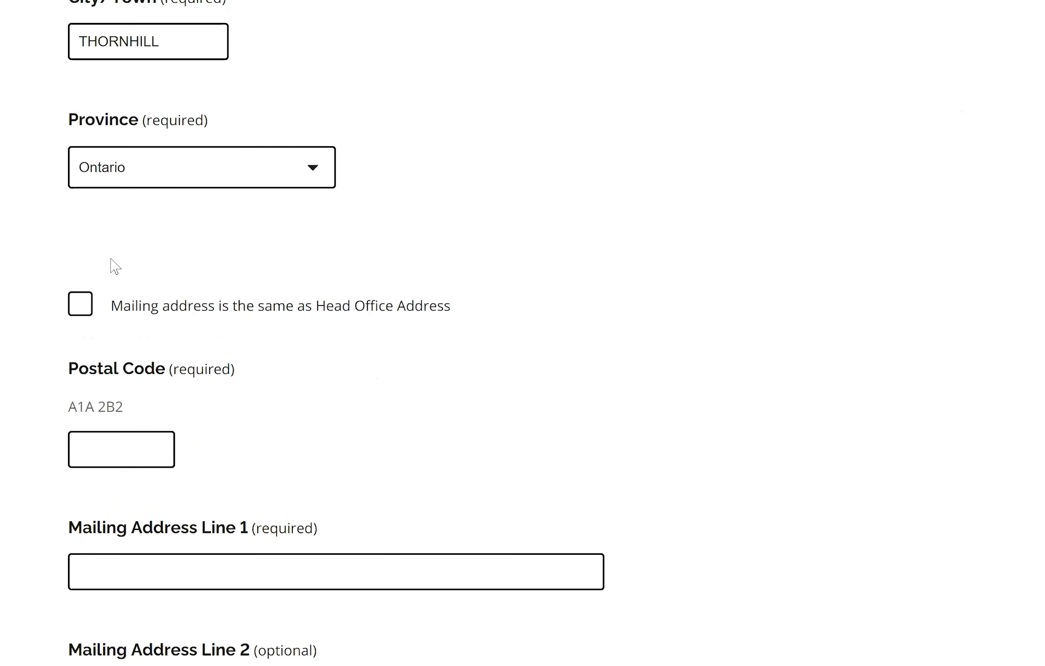
{"action": "left_click", "coordinate": [87, 311]}
{"action": "left_click", "coordinate": [876, 505]}
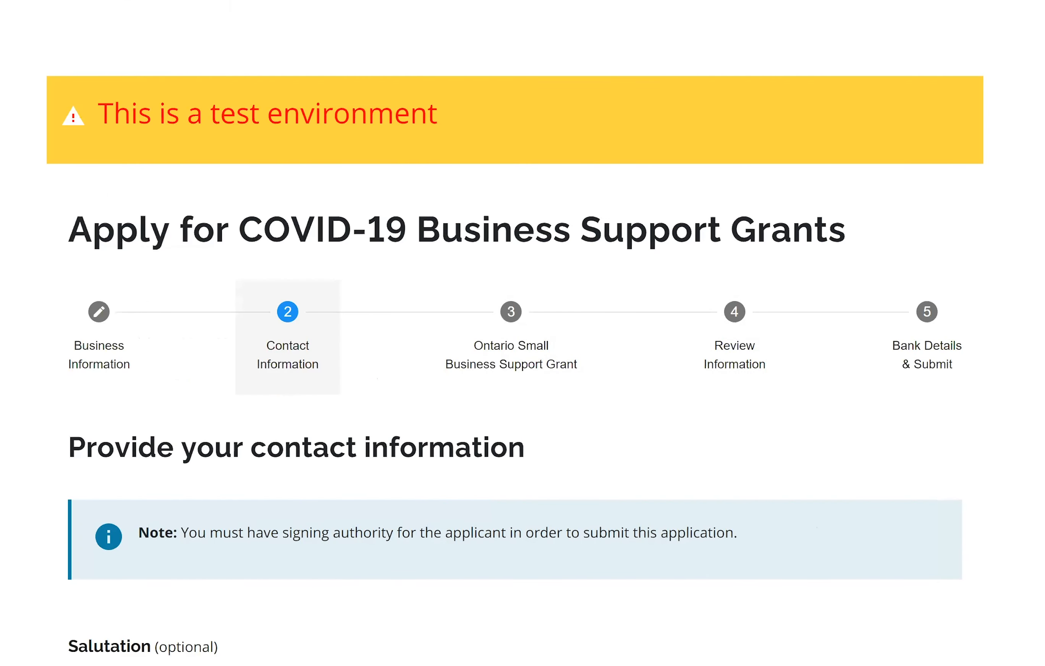
- Choose Mr. as the salutation and enter the contact's legal first name
{"action": "scroll", "coordinate": [345, 284], "scroll_direction": "down", "scroll_amount": 8}
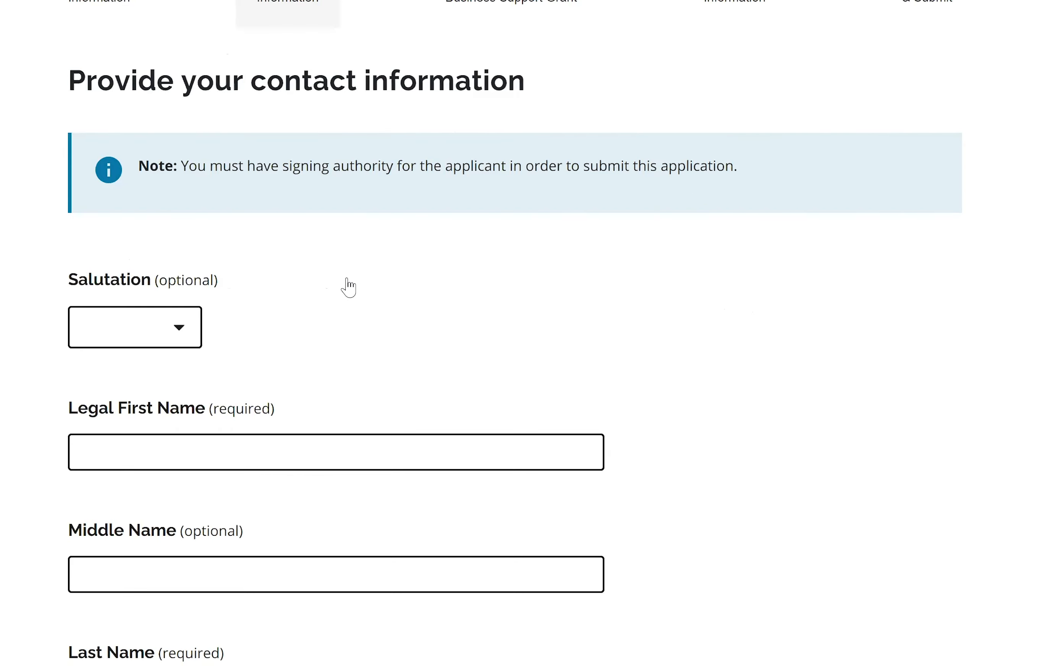
{"action": "left_click", "coordinate": [170, 312]}
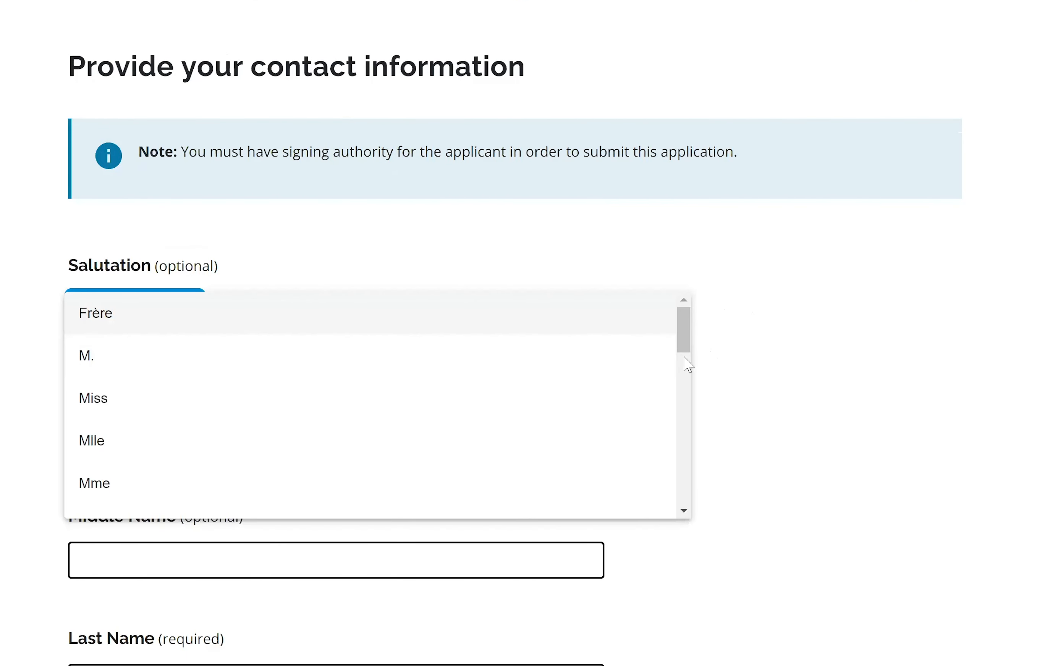
{"action": "scroll", "coordinate": [686, 361], "scroll_direction": "down", "scroll_amount": 2}
{"action": "left_click", "coordinate": [197, 398]}
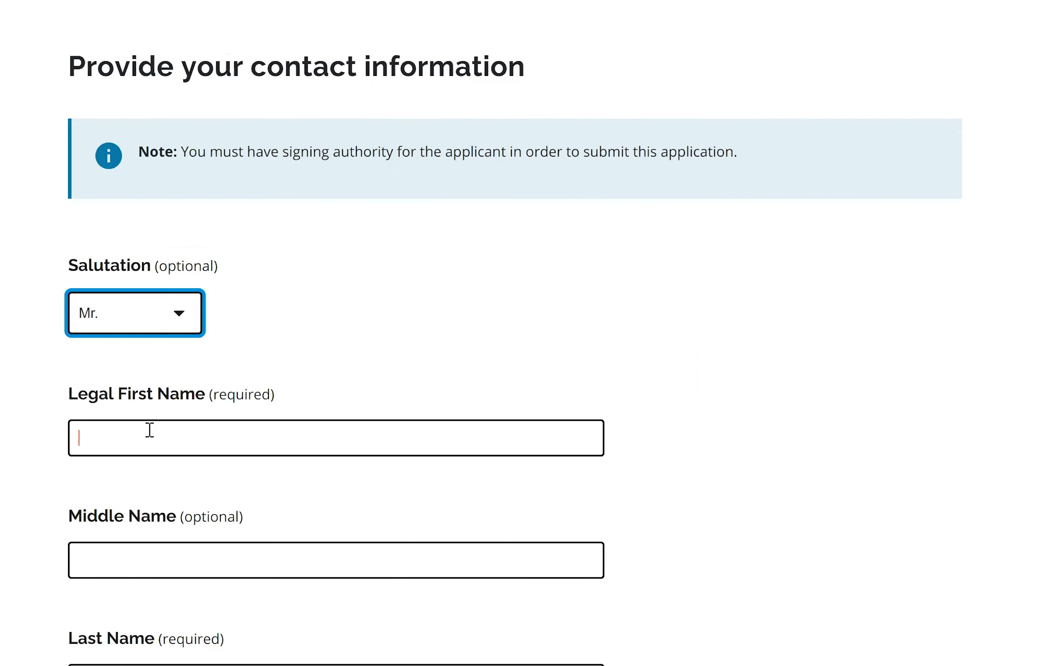
{"action": "left_click", "coordinate": [148, 430]}
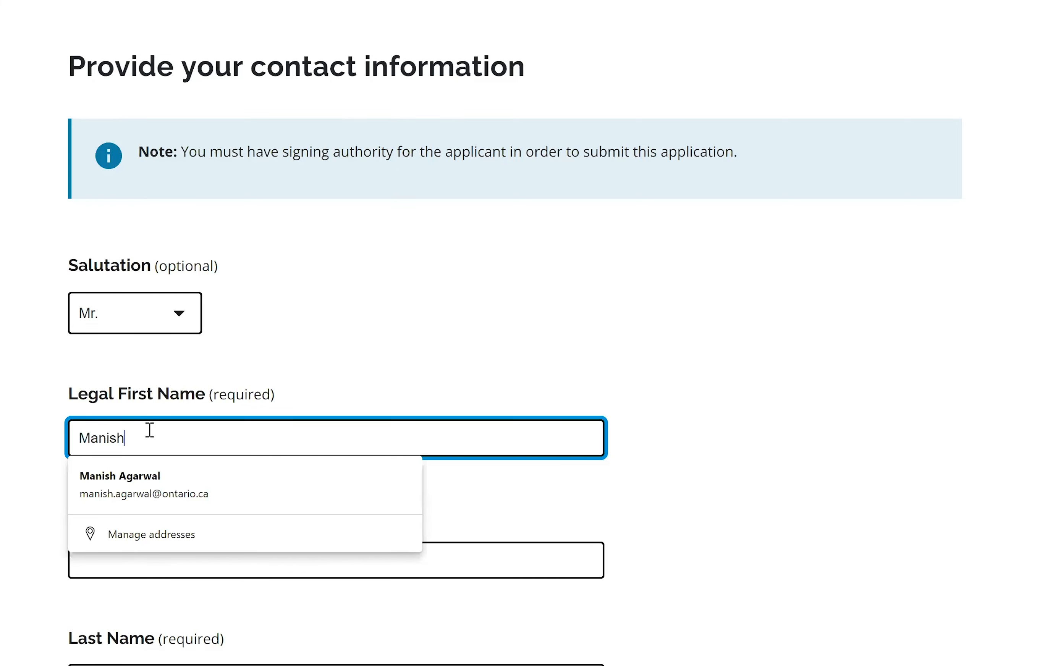
{"action": "left_click", "coordinate": [713, 542]}
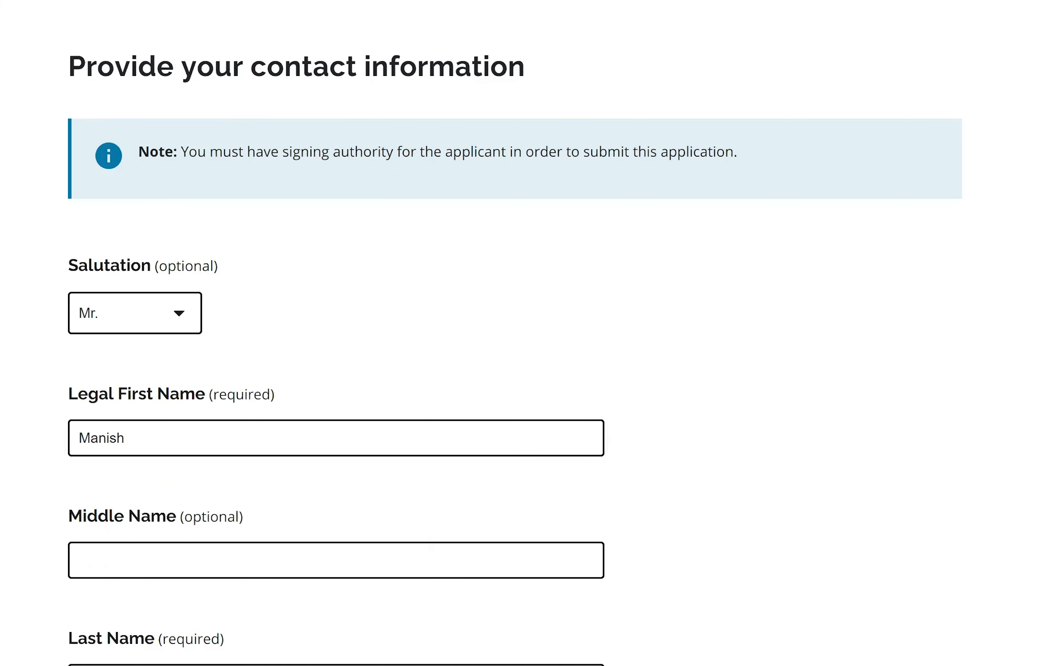
- Enter the contact's last name and dismiss the autofill suggestions
{"action": "scroll", "coordinate": [366, 322], "scroll_direction": "down", "scroll_amount": 5}
{"action": "left_click", "coordinate": [180, 465]}
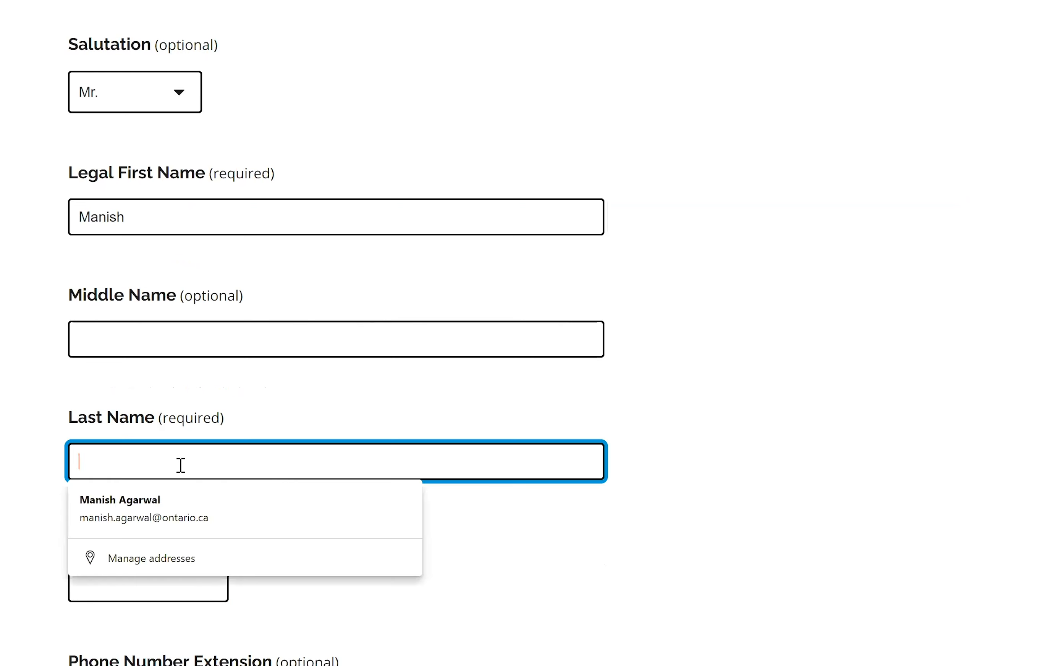
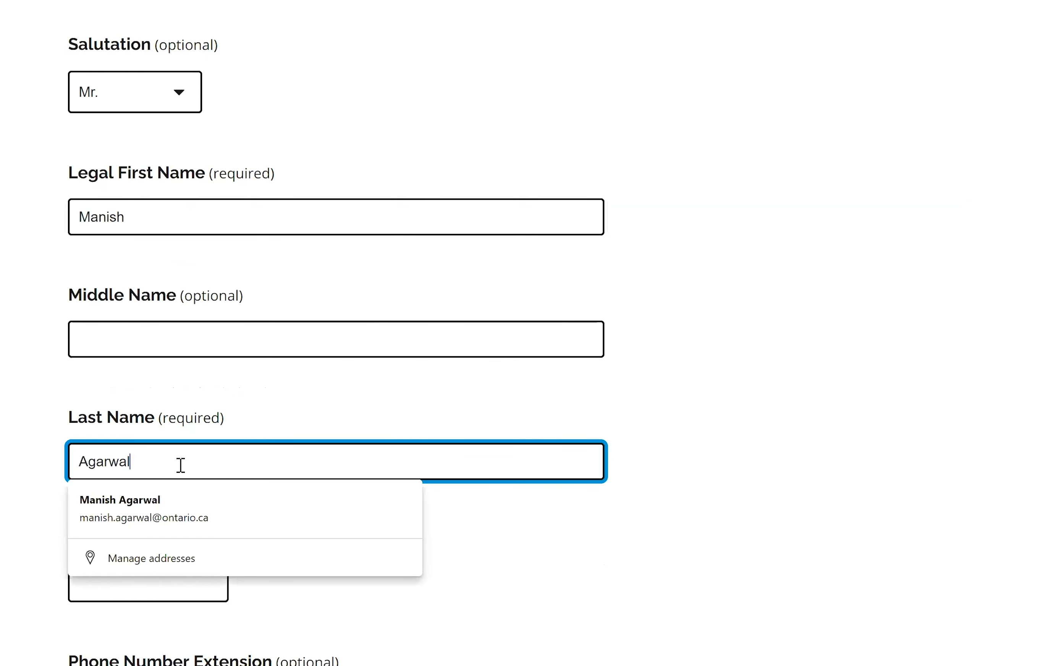
{"action": "left_click", "coordinate": [778, 361]}
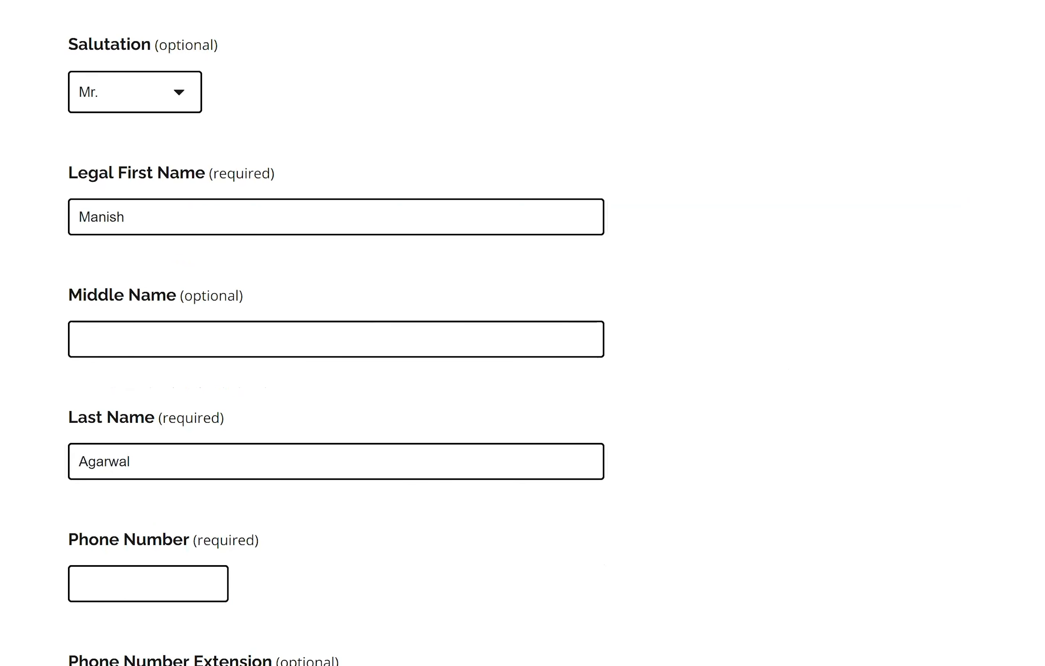
{"action": "left_click_drag", "start_coordinate": [778, 360], "coordinate": [773, 13]}
- Fill in the phone number from the saved autofill suggestion
{"action": "scroll", "coordinate": [160, 356], "scroll_direction": "down", "scroll_amount": 5}
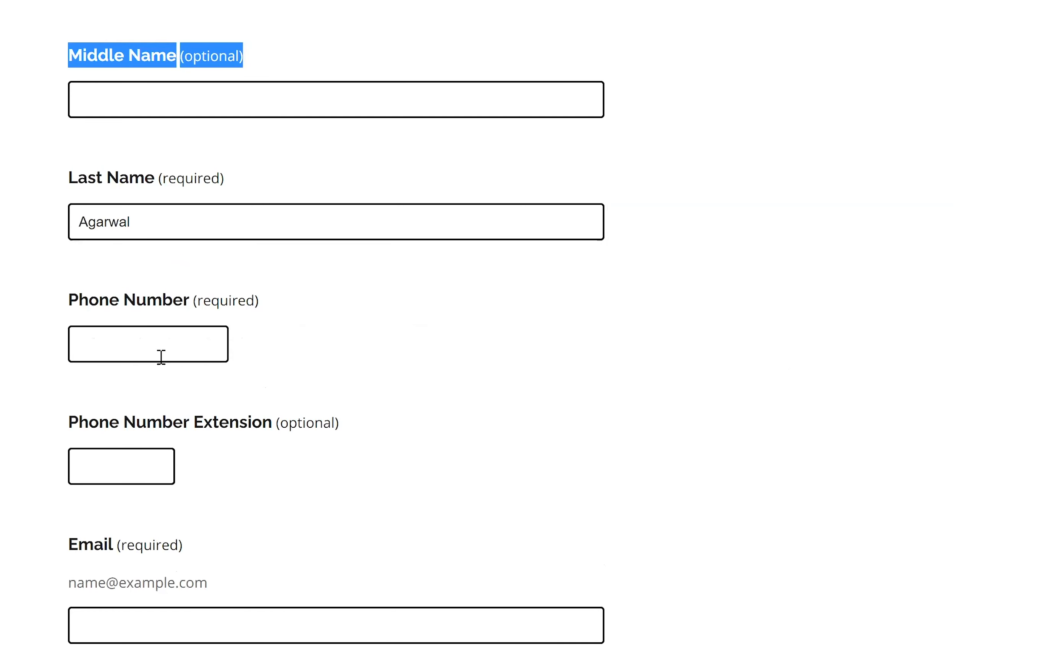
{"action": "left_click", "coordinate": [159, 356]}
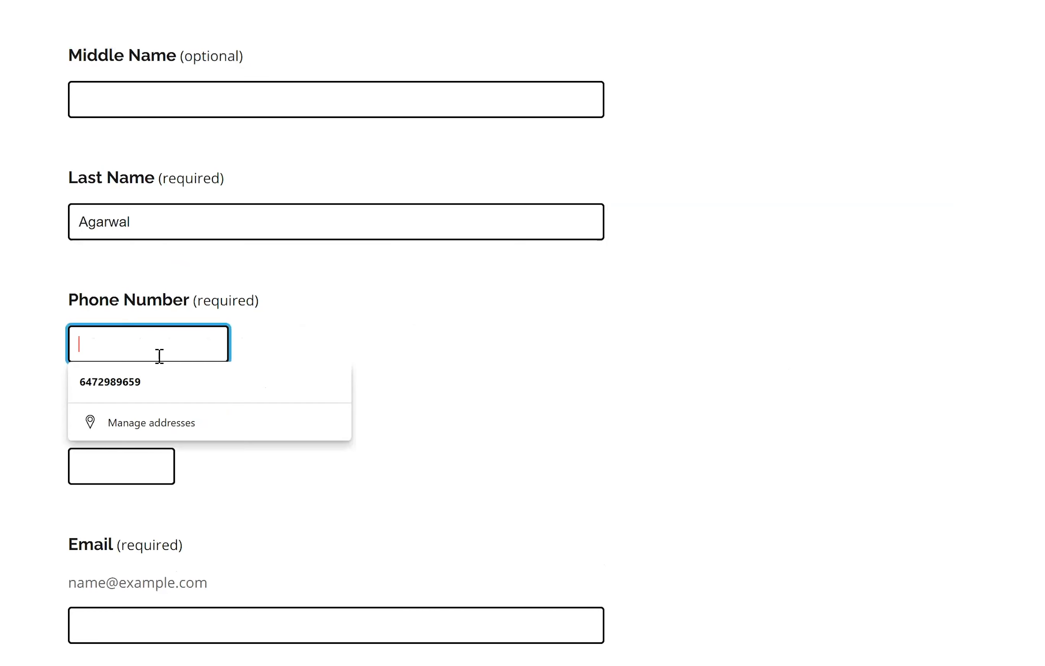
{"action": "left_click", "coordinate": [175, 393]}
{"action": "scroll", "coordinate": [226, 514], "scroll_direction": "down", "scroll_amount": 2}
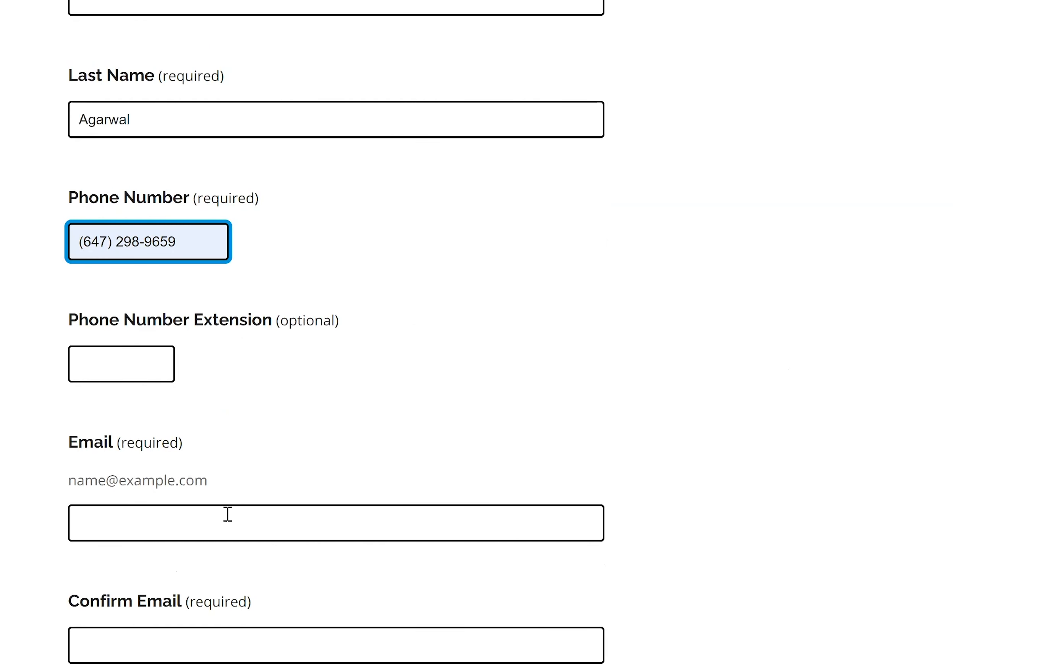
{"action": "left_click", "coordinate": [227, 514]}
{"action": "left_click", "coordinate": [208, 566]}
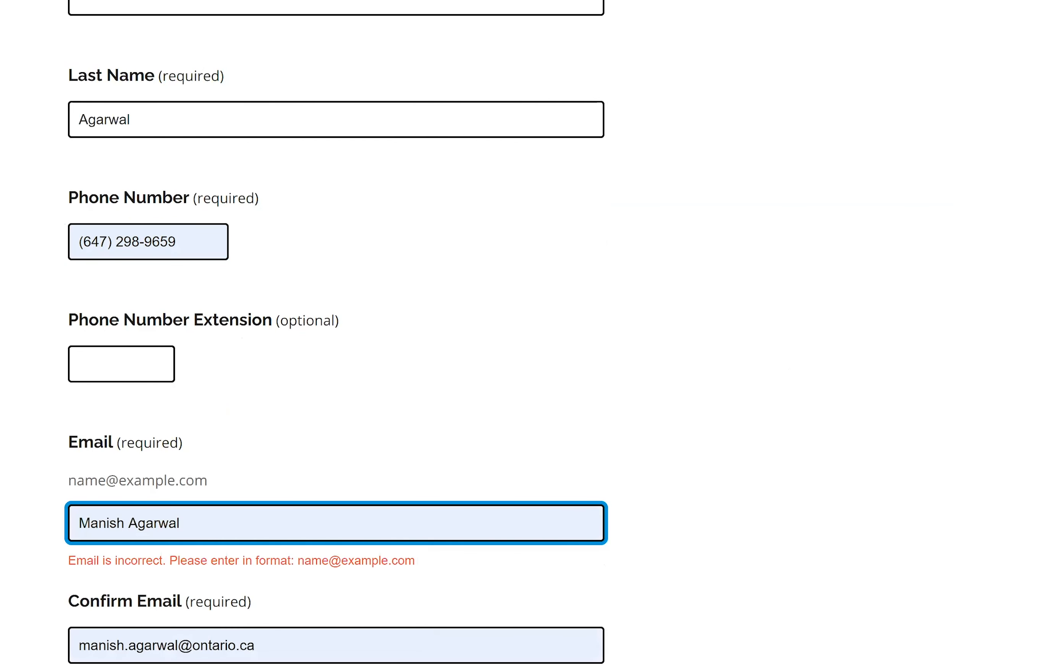
{"action": "triple_click", "coordinate": [176, 523]}
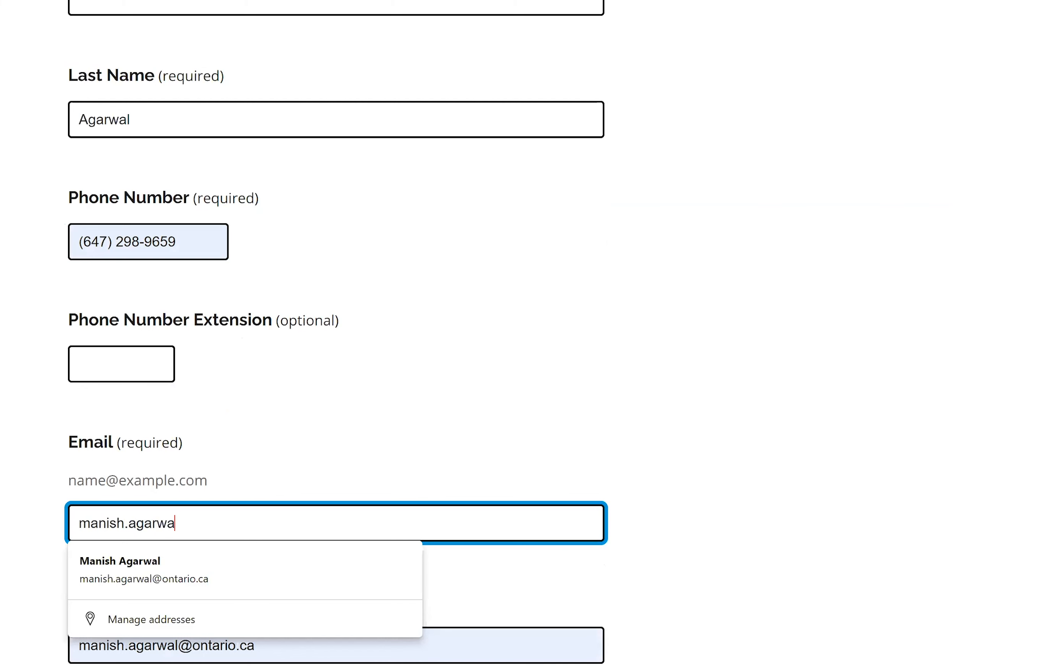
{"action": "left_click", "coordinate": [996, 391]}
{"action": "scroll", "coordinate": [517, 359], "scroll_direction": "down", "scroll_amount": 6}
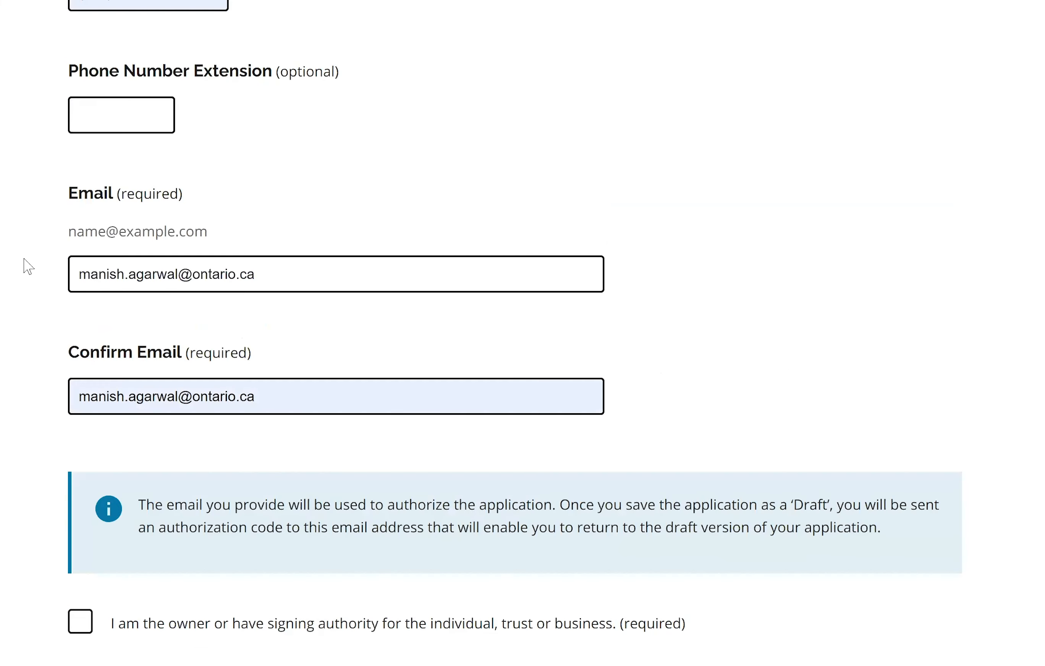
{"action": "left_click", "coordinate": [322, 335]}
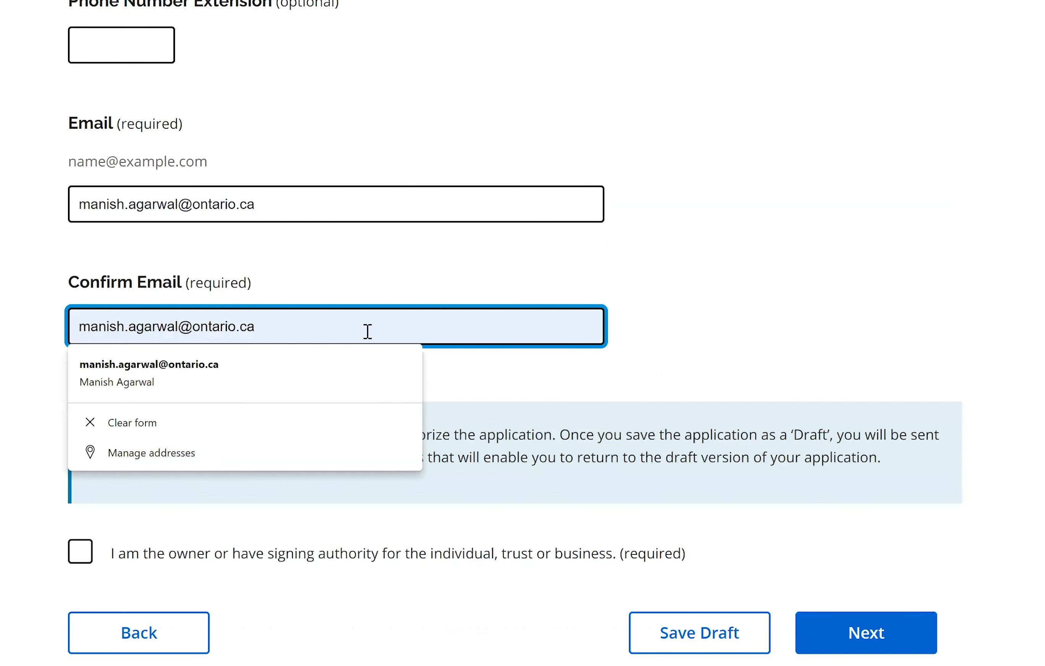
{"action": "left_click", "coordinate": [288, 397]}
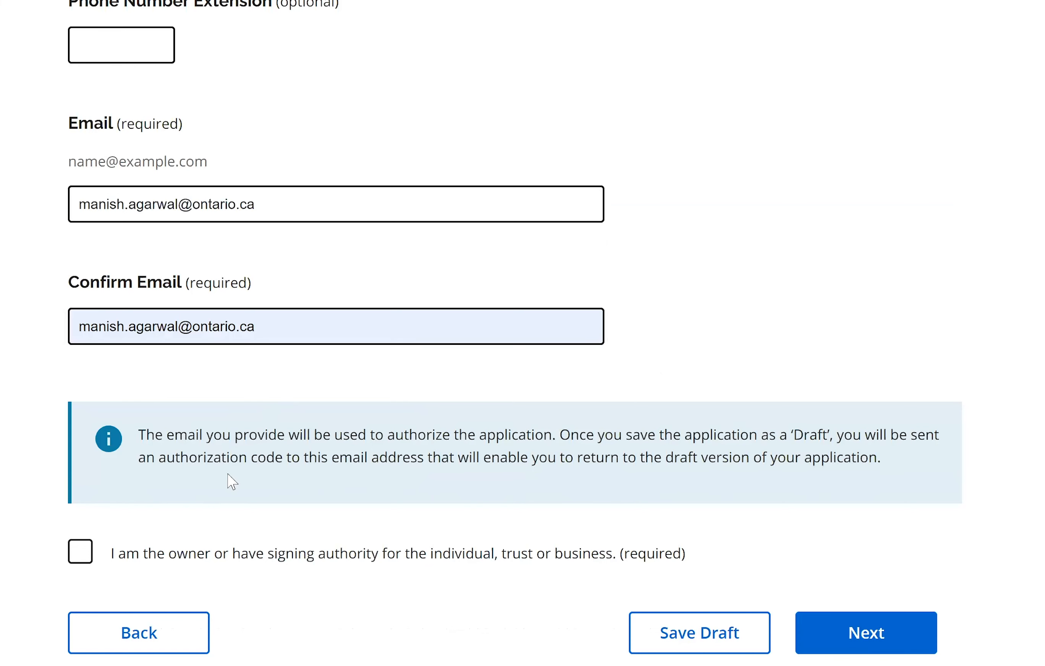
- Tick the owner or signing authority declaration and move on to the grant details step
{"action": "scroll", "coordinate": [228, 480], "scroll_direction": "up", "scroll_amount": 2}
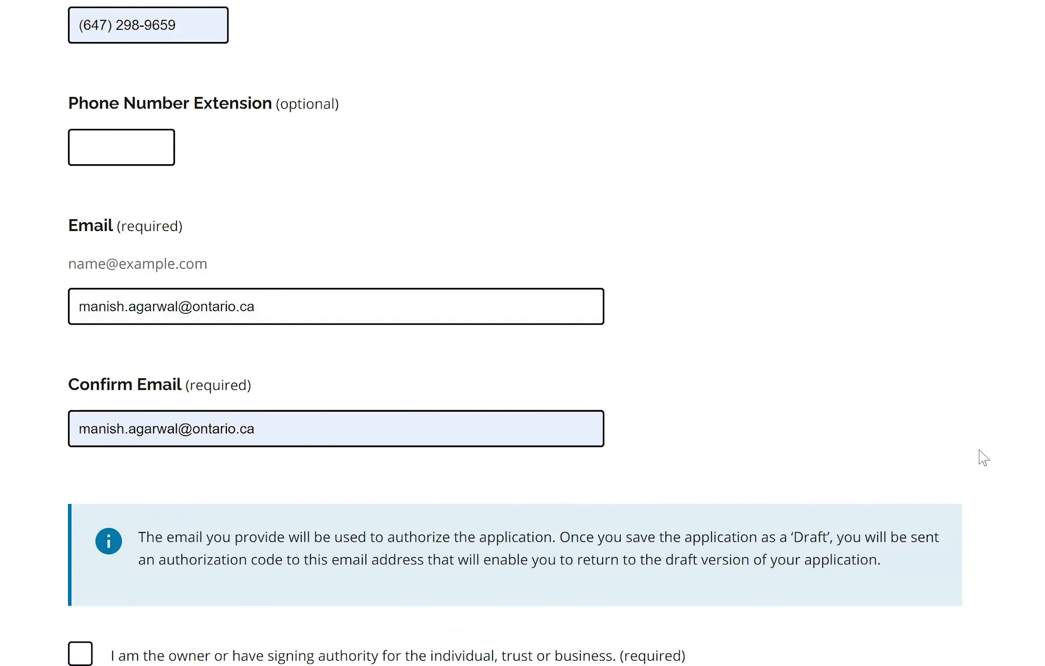
{"action": "scroll", "coordinate": [751, 434], "scroll_direction": "down", "scroll_amount": 3}
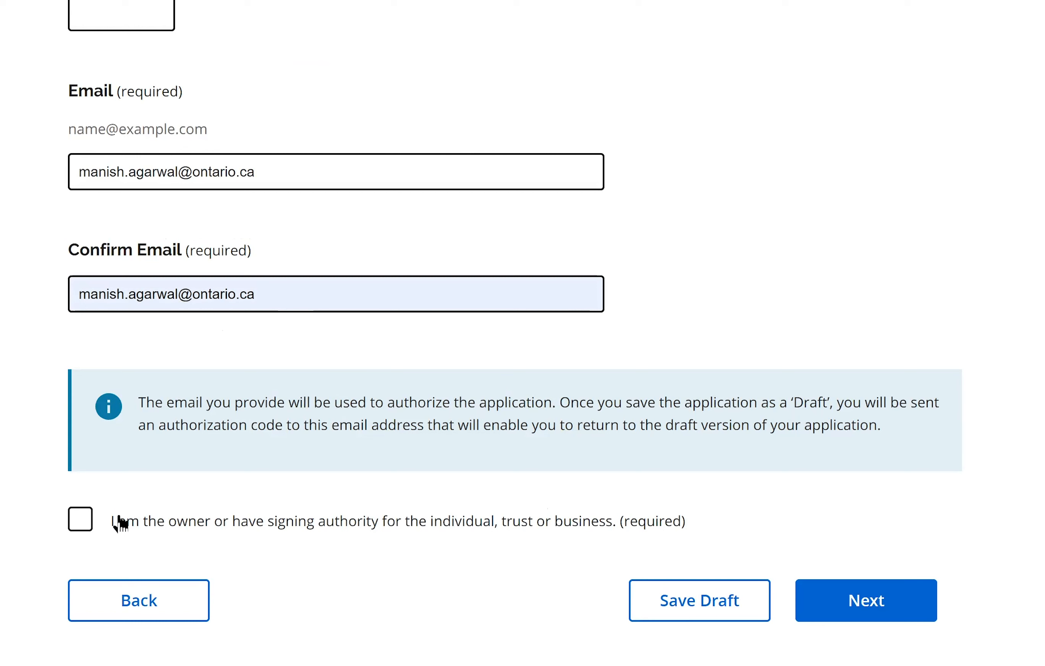
{"action": "left_click", "coordinate": [86, 535]}
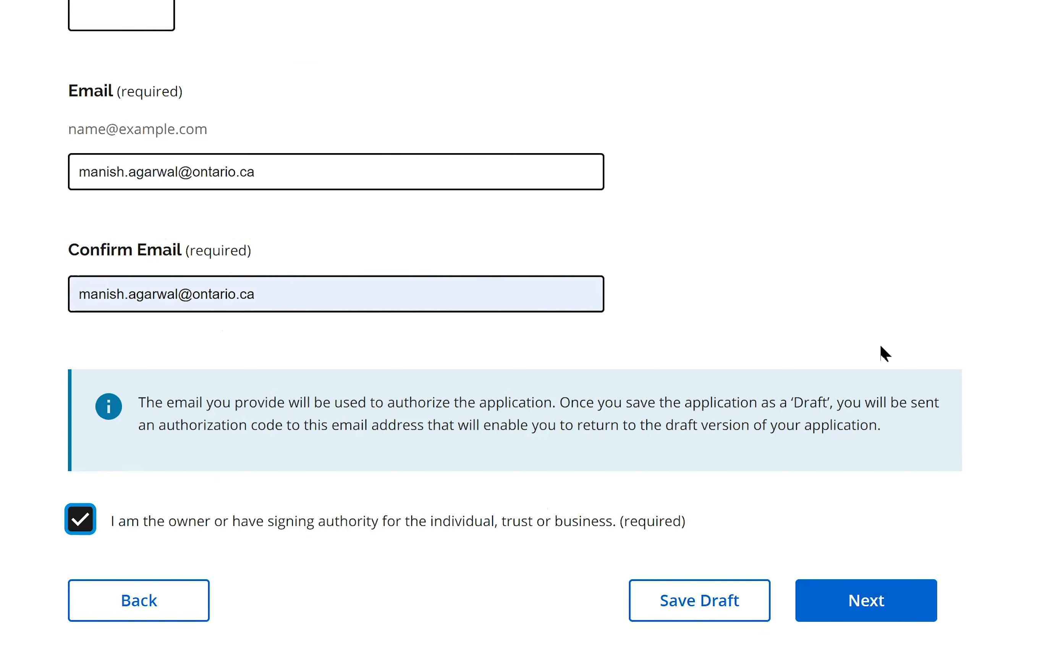
{"action": "left_click", "coordinate": [868, 597]}
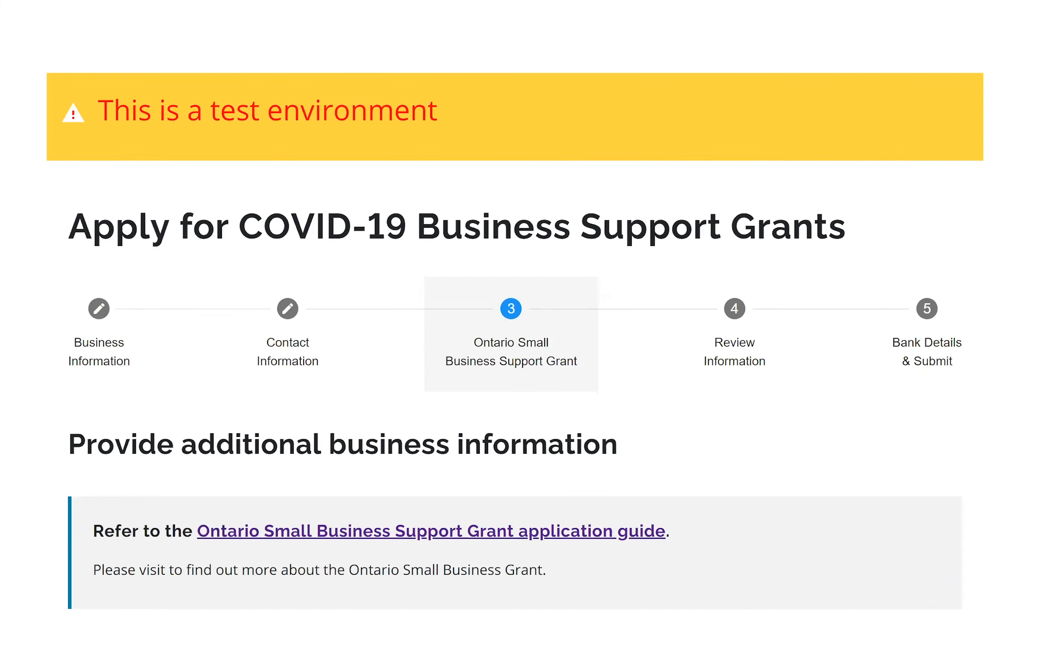
- Consult the application guide, then choose Restaurants and bars as the business type
{"action": "scroll", "coordinate": [514, 334], "scroll_direction": "down", "scroll_amount": 2}
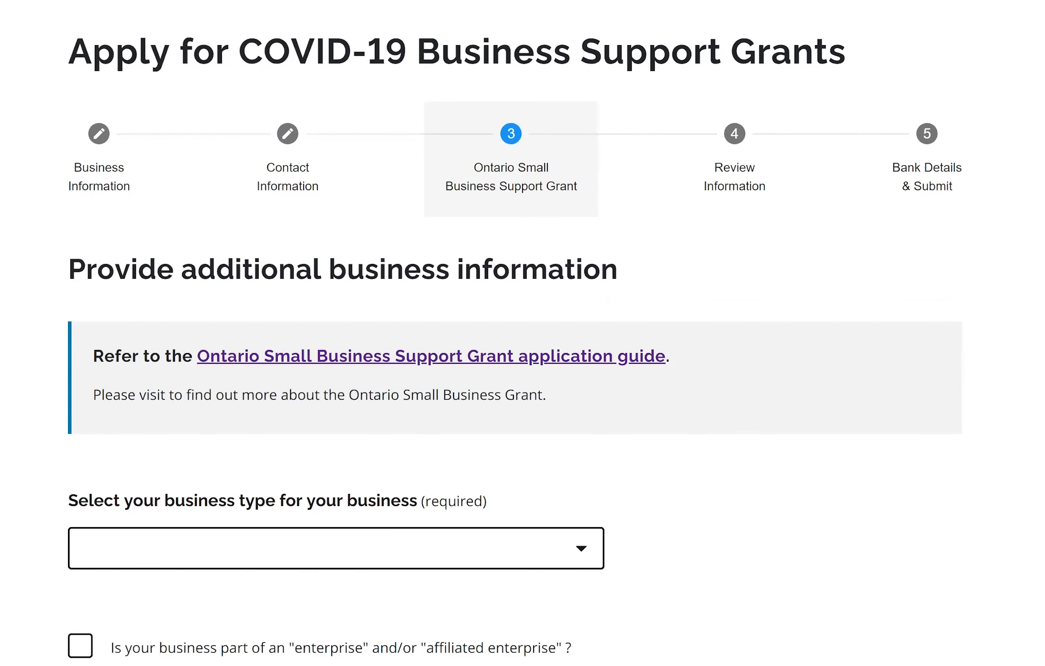
{"action": "scroll", "coordinate": [510, 180], "scroll_direction": "down", "scroll_amount": 3}
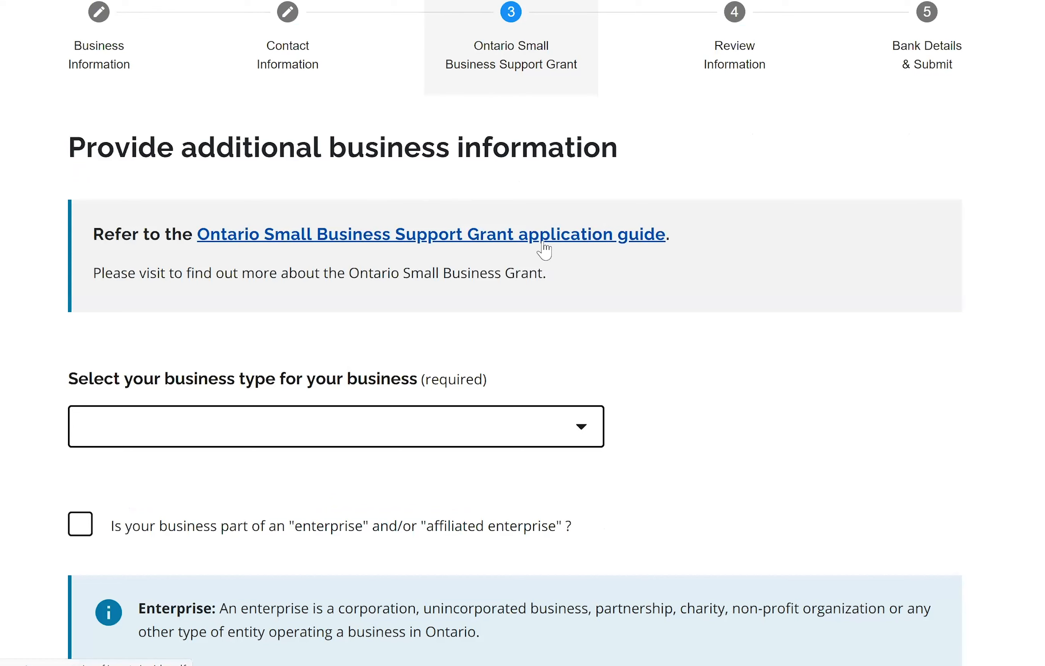
{"action": "left_click", "coordinate": [603, 239]}
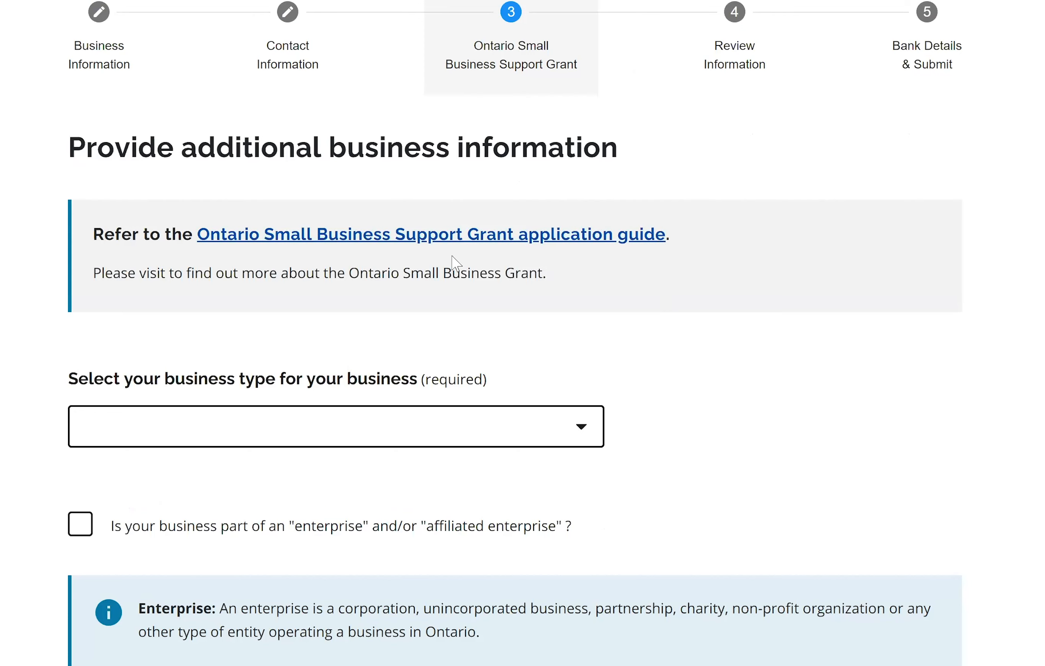
{"action": "left_click", "coordinate": [345, 244]}
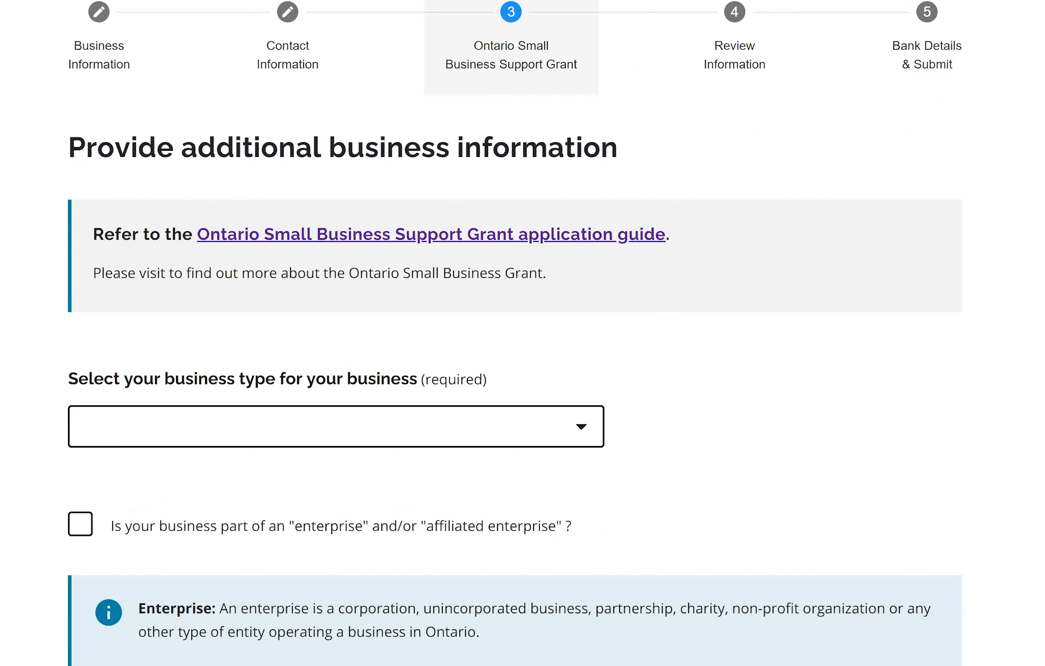
{"action": "scroll", "coordinate": [578, 272], "scroll_direction": "down", "scroll_amount": 4}
{"action": "left_click", "coordinate": [582, 259]}
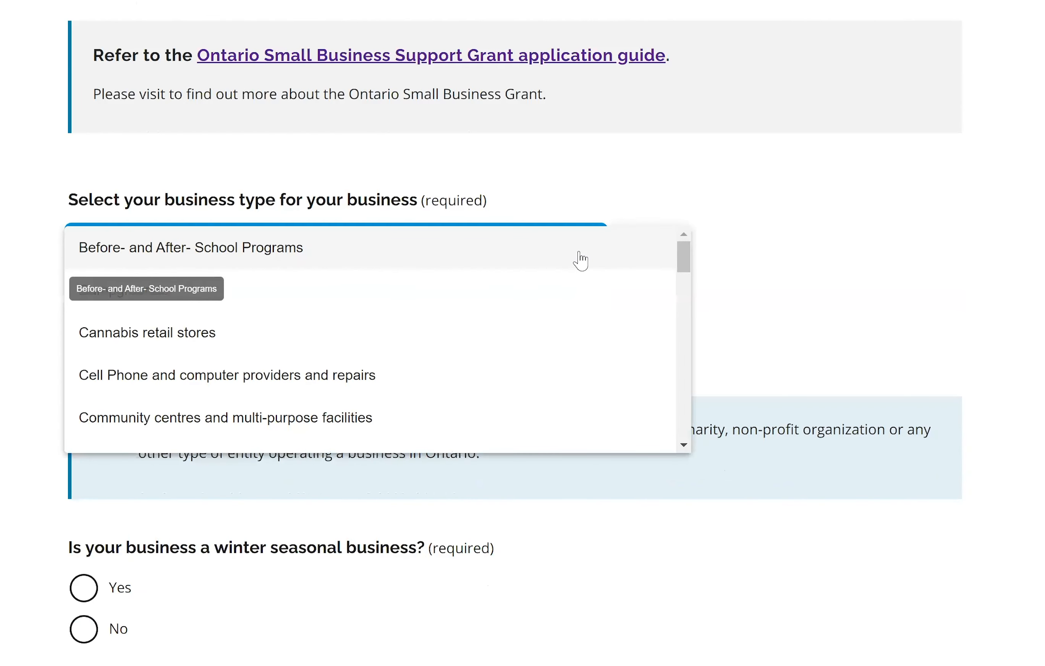
{"action": "scroll", "coordinate": [581, 260], "scroll_direction": "down", "scroll_amount": 15}
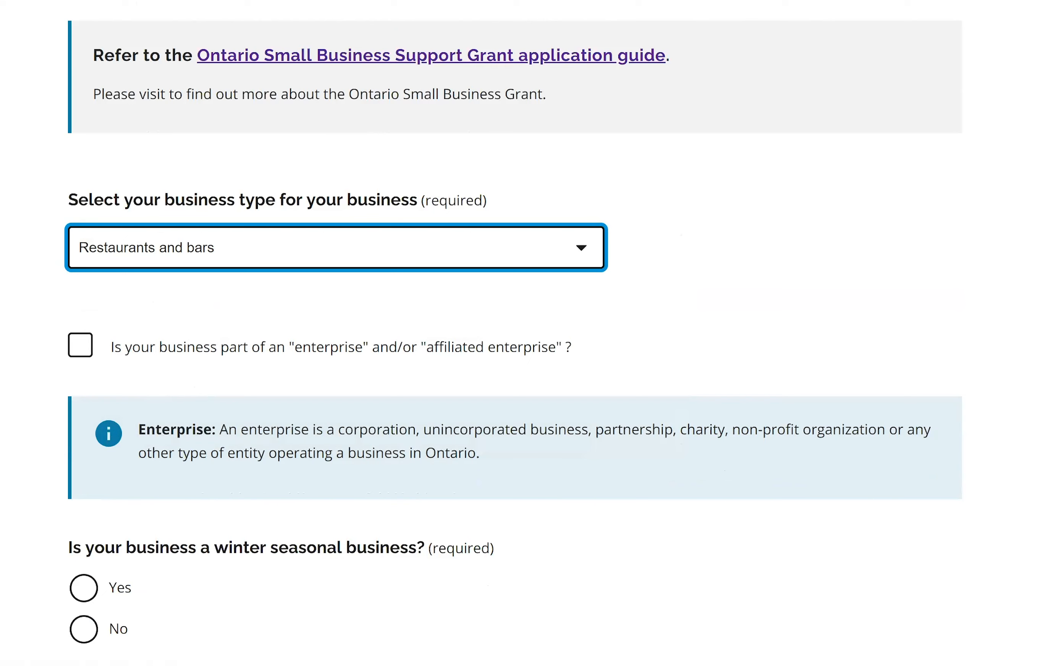
- Answer Yes to winter seasonal business and operating in December 2019, leaving revenue month unchosen
{"action": "scroll", "coordinate": [370, 194], "scroll_direction": "down", "scroll_amount": 3}
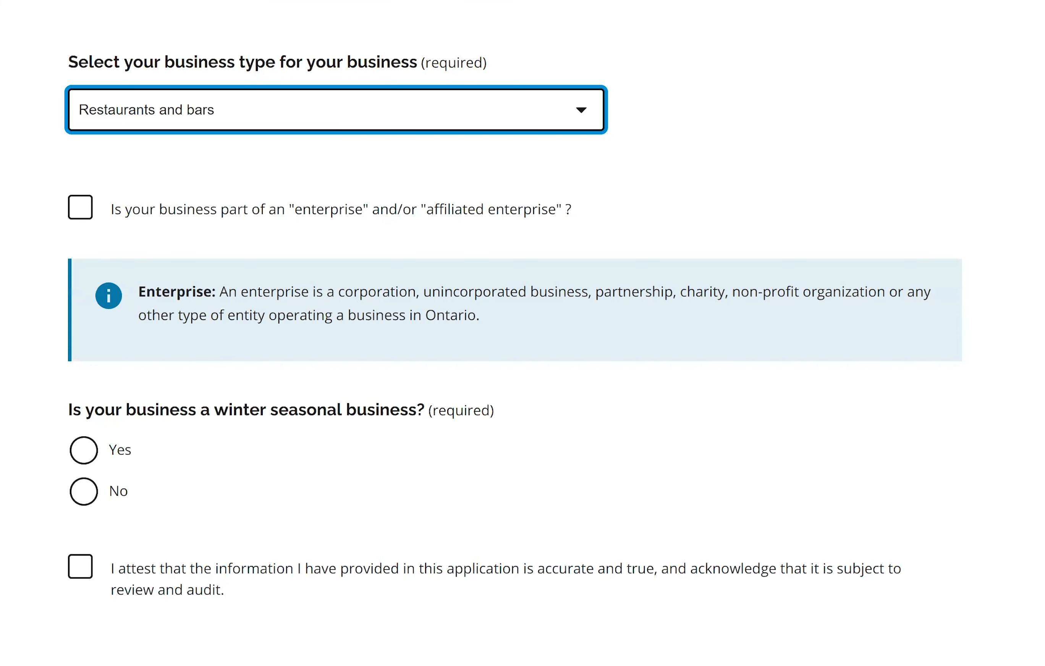
{"action": "scroll", "coordinate": [188, 364], "scroll_direction": "down", "scroll_amount": 2}
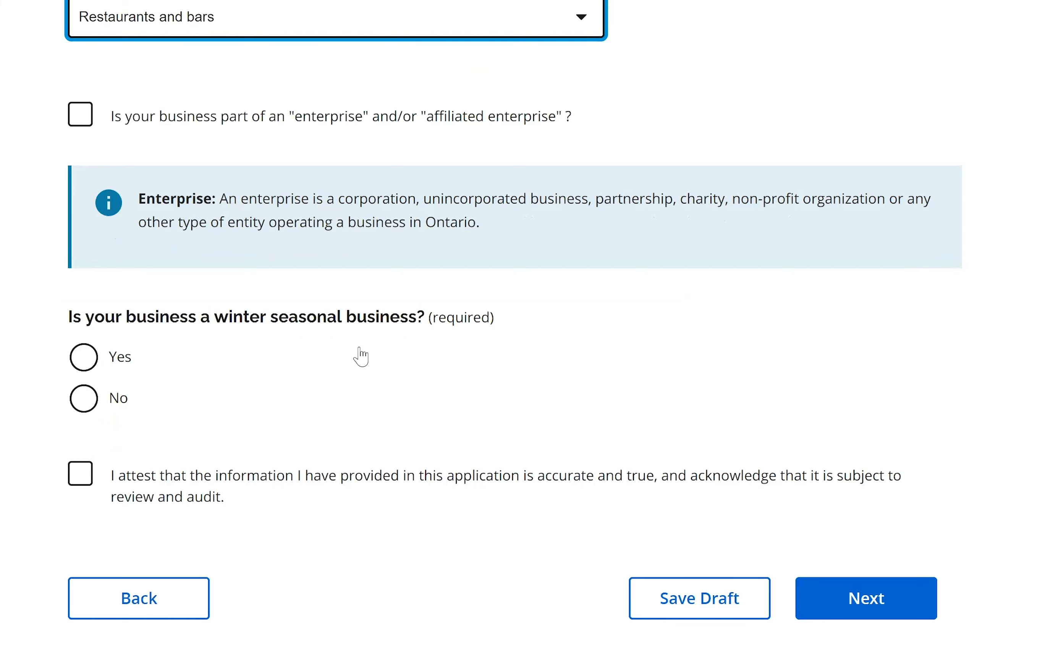
{"action": "left_click", "coordinate": [91, 363]}
{"action": "scroll", "coordinate": [669, 269], "scroll_direction": "down", "scroll_amount": 4}
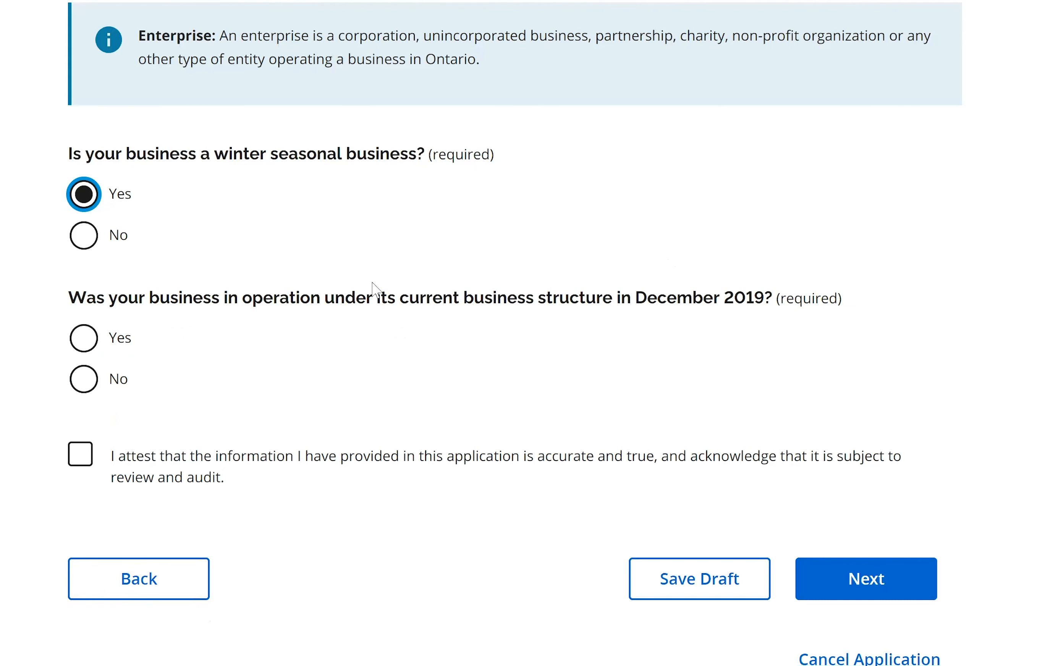
{"action": "left_click", "coordinate": [86, 339]}
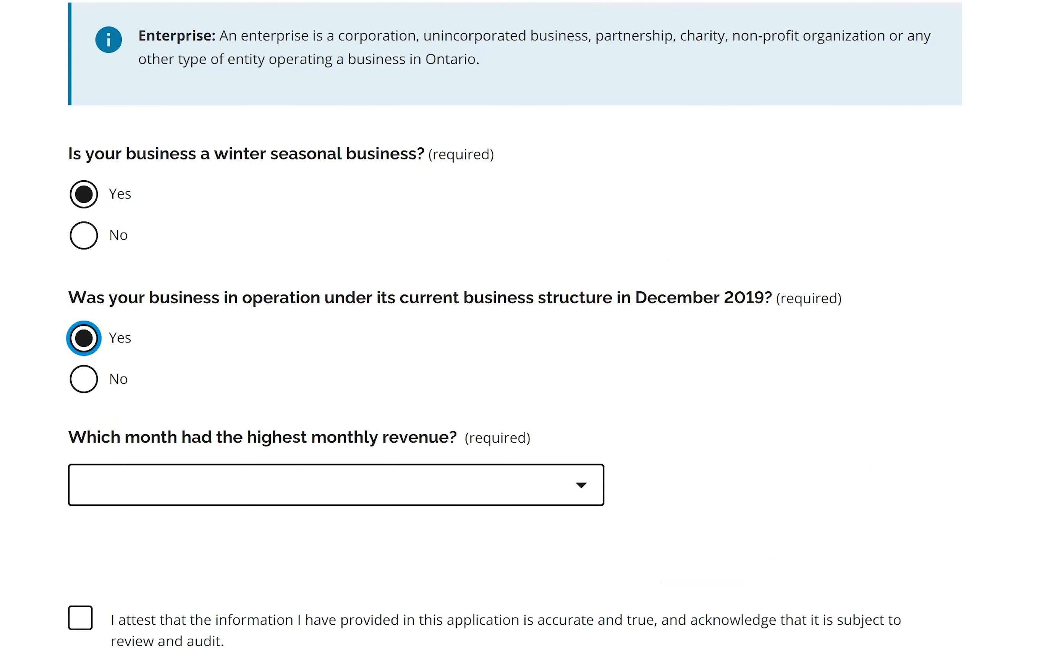
{"action": "scroll", "coordinate": [522, 334], "scroll_direction": "down", "scroll_amount": 3}
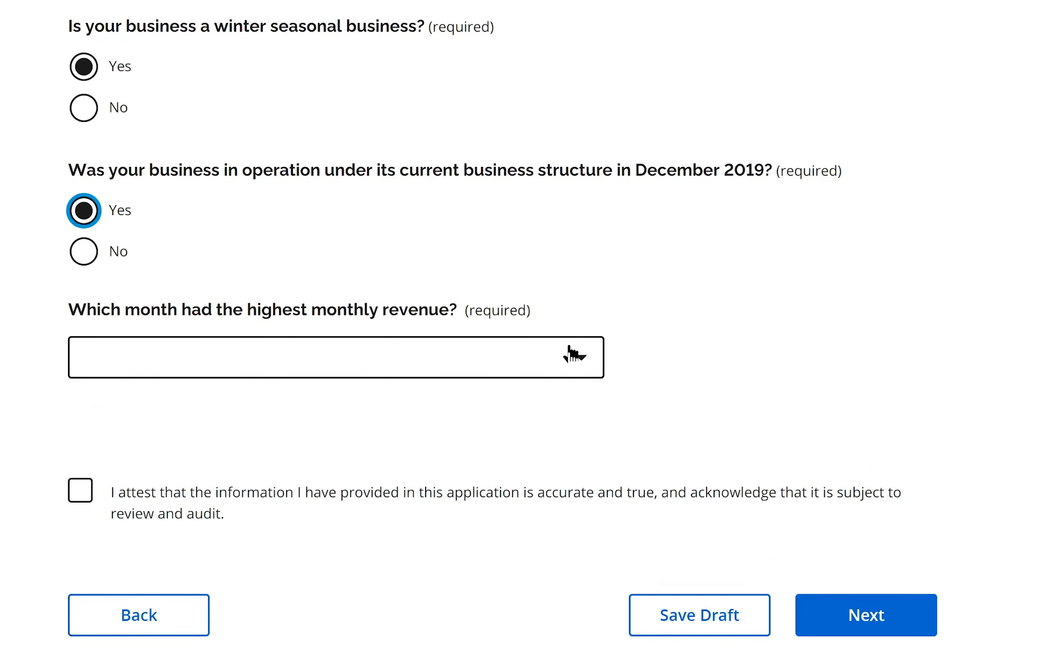
{"action": "left_click", "coordinate": [583, 358]}
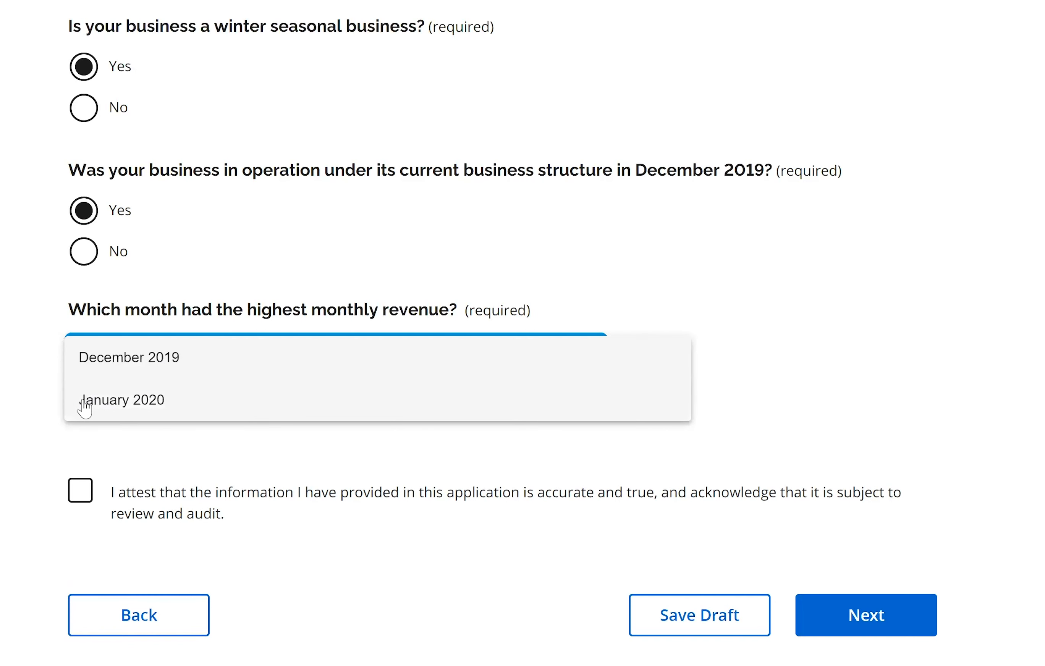
{"action": "left_click", "coordinate": [28, 410]}
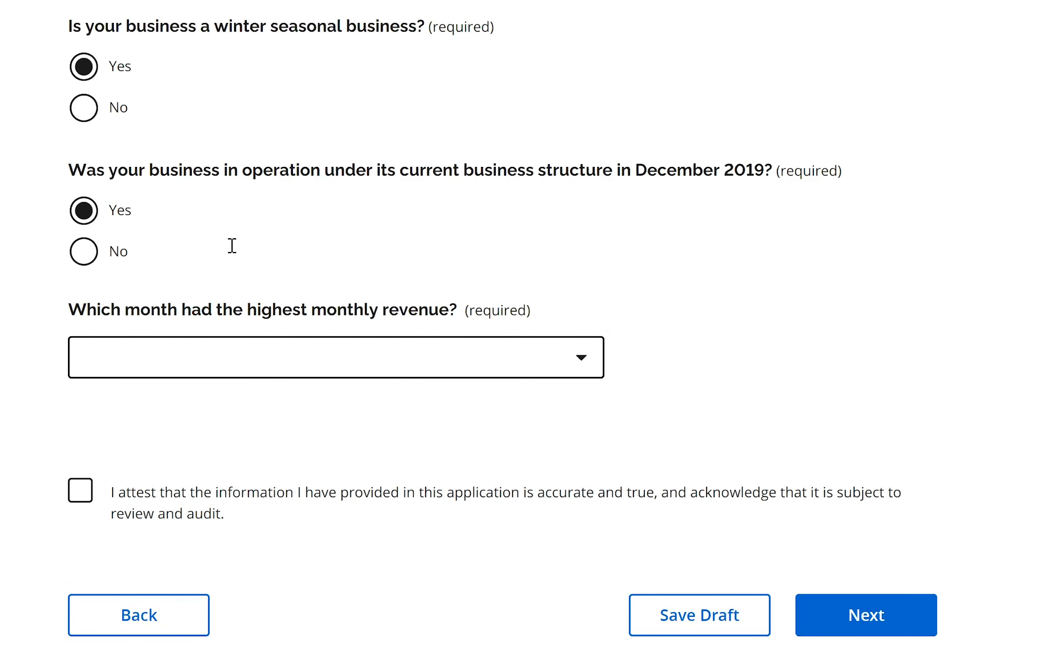
{"action": "scroll", "coordinate": [232, 246], "scroll_direction": "up", "scroll_amount": 3}
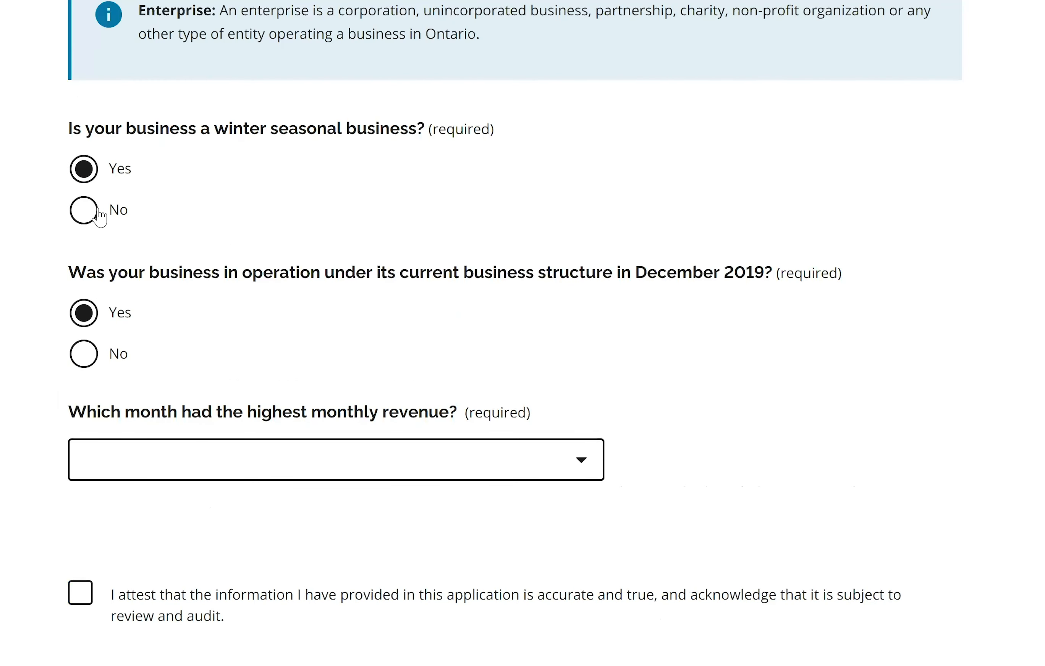
- Answer No to the winter seasonal business question and Yes to operating in April 2019
{"action": "left_click", "coordinate": [103, 212]}
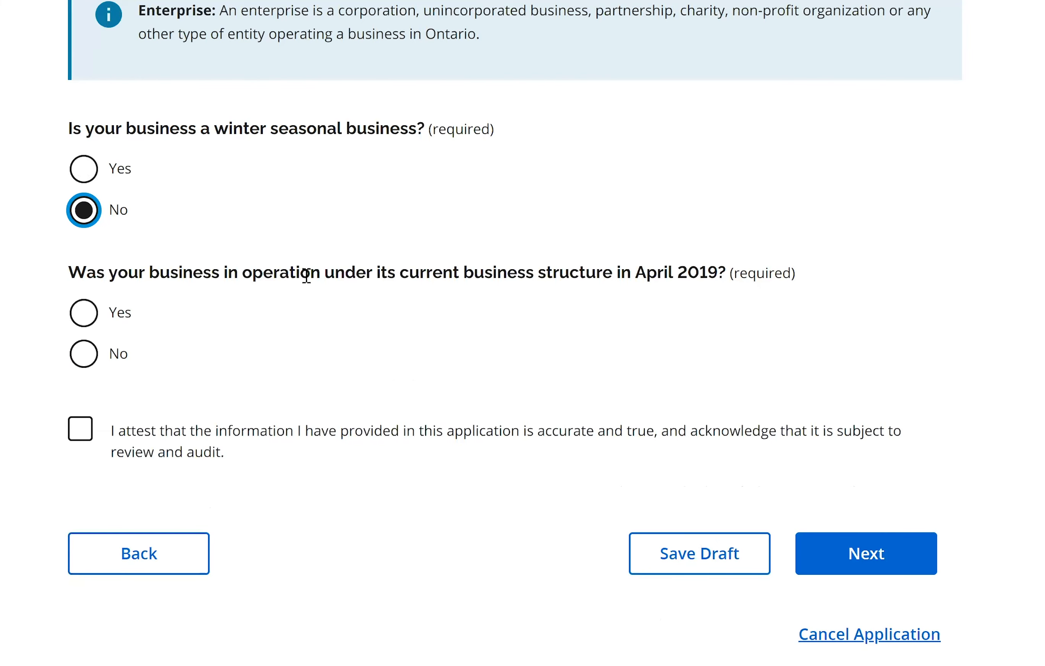
{"action": "scroll", "coordinate": [306, 274], "scroll_direction": "down", "scroll_amount": 3}
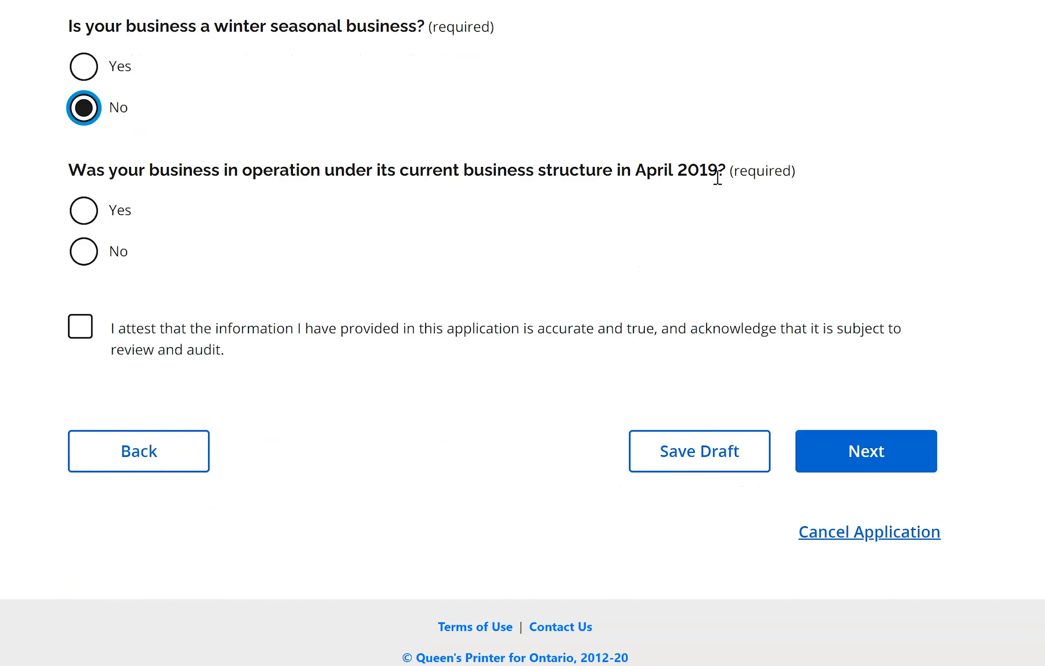
{"action": "left_click", "coordinate": [82, 214]}
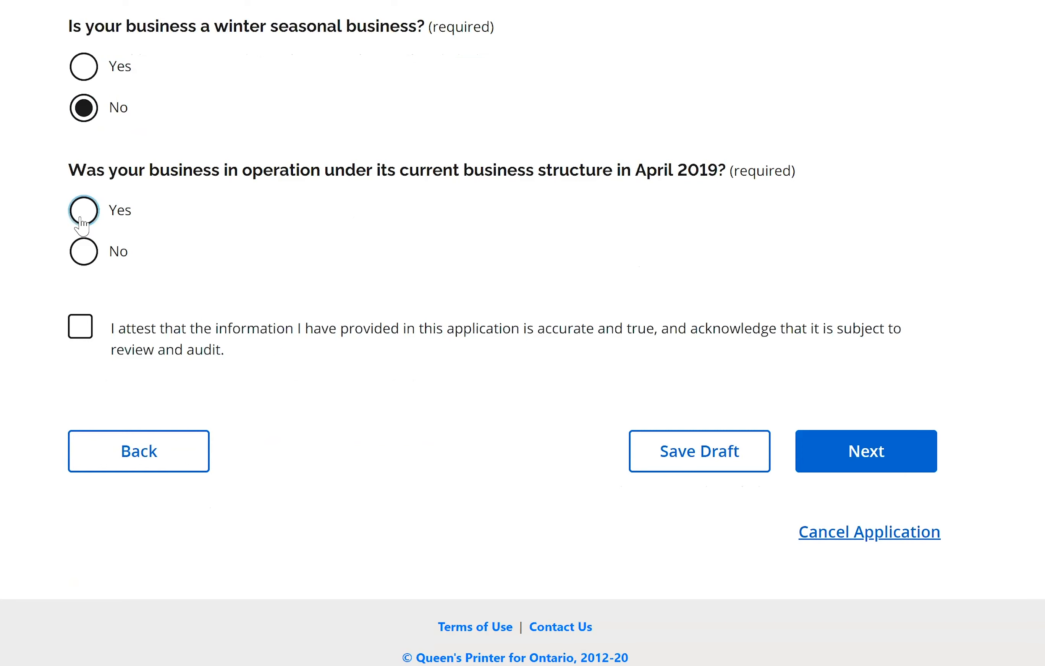
{"action": "scroll", "coordinate": [277, 298], "scroll_direction": "down", "scroll_amount": 3}
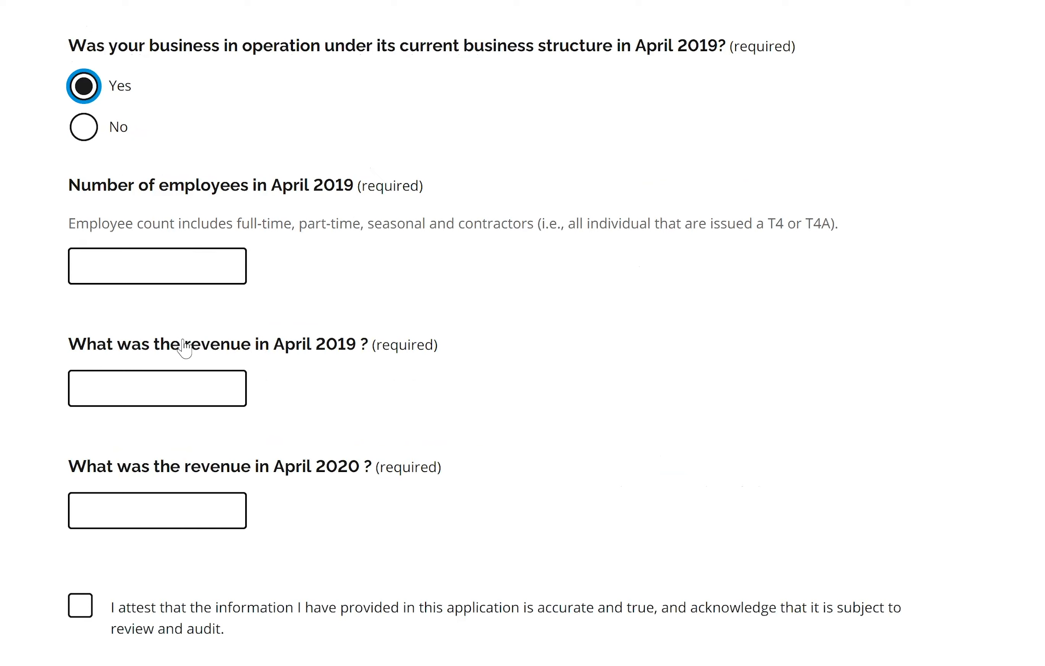
{"action": "left_click", "coordinate": [83, 128]}
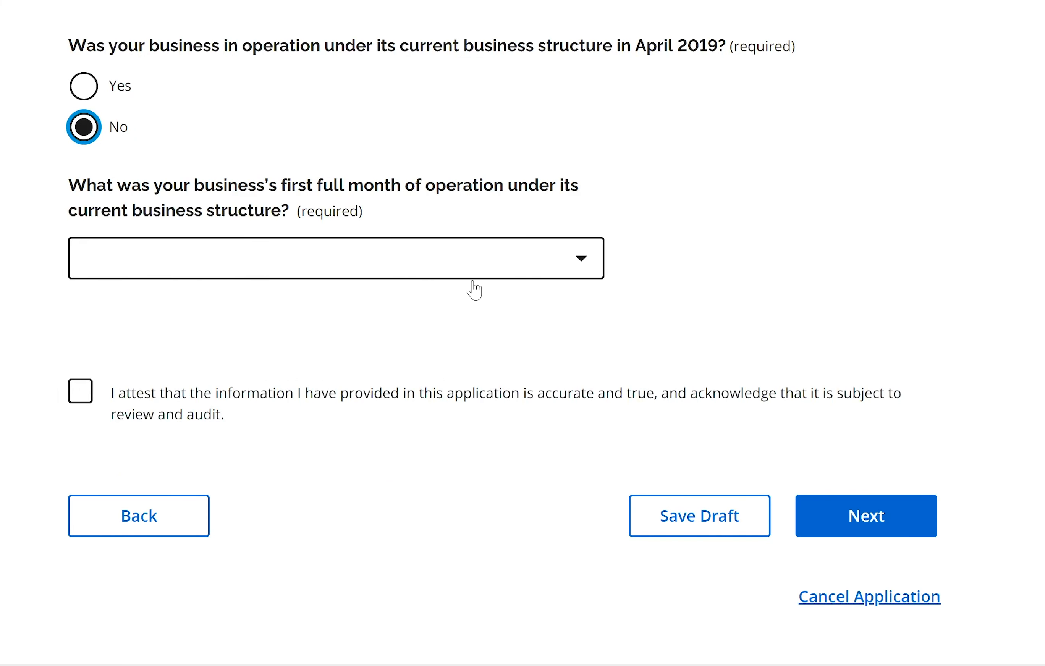
{"action": "left_click", "coordinate": [583, 263]}
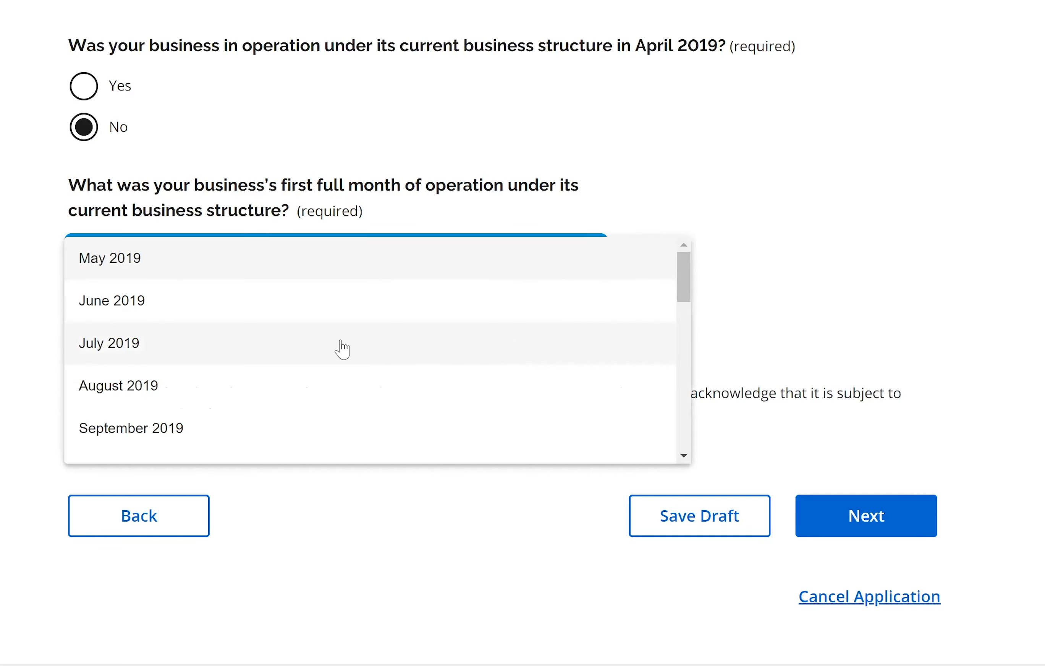
{"action": "left_click", "coordinate": [232, 362]}
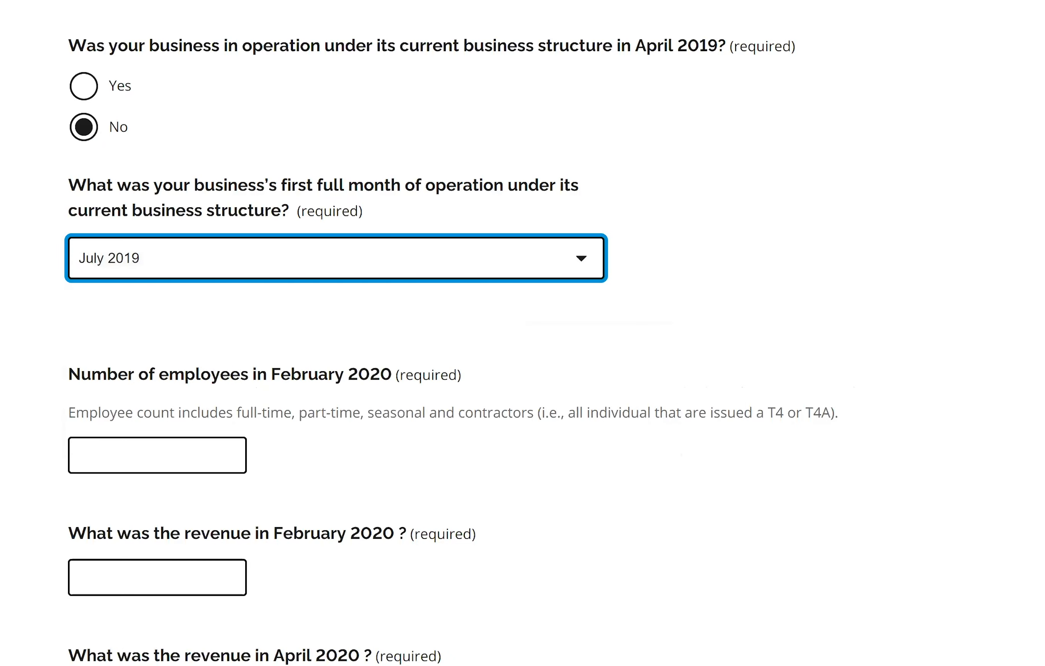
{"action": "scroll", "coordinate": [483, 334], "scroll_direction": "down", "scroll_amount": 4}
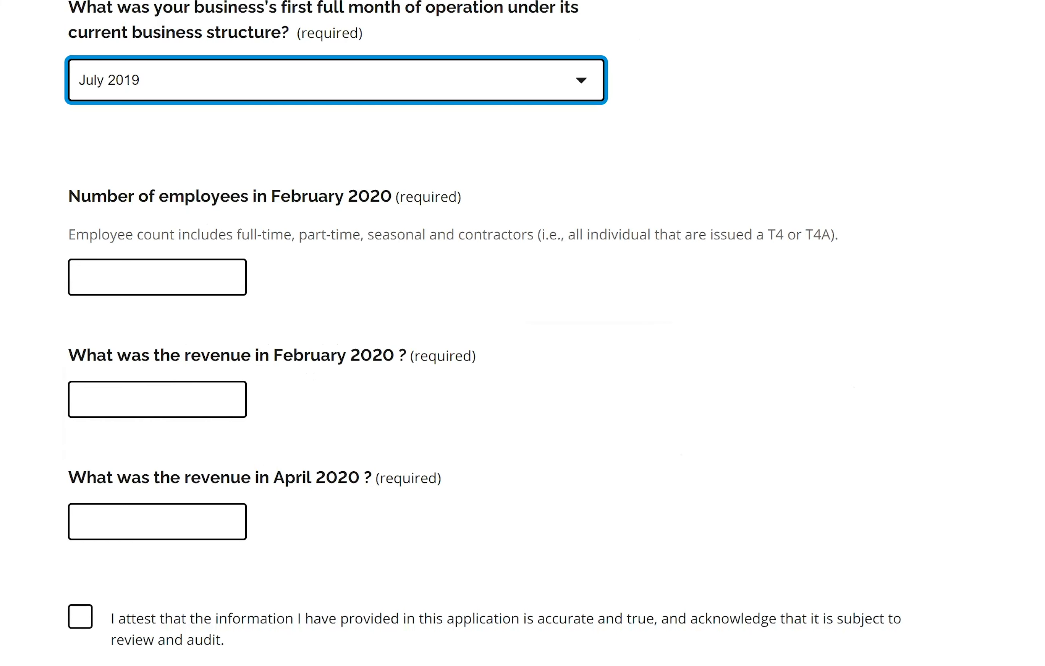
{"action": "scroll", "coordinate": [516, 75], "scroll_direction": "up", "scroll_amount": 6}
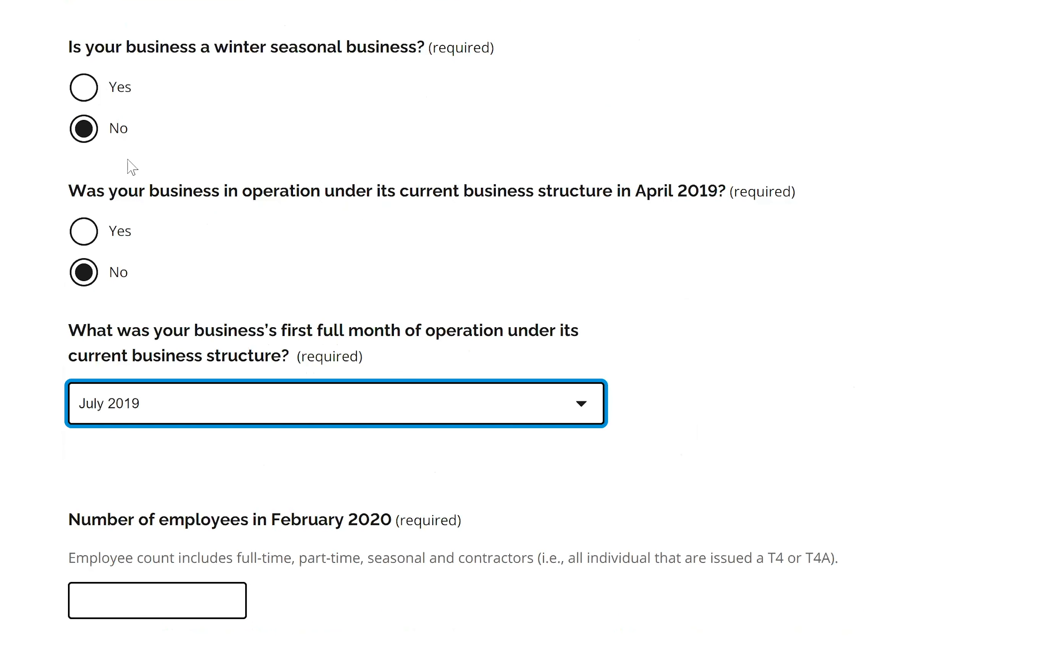
{"action": "left_click", "coordinate": [83, 233]}
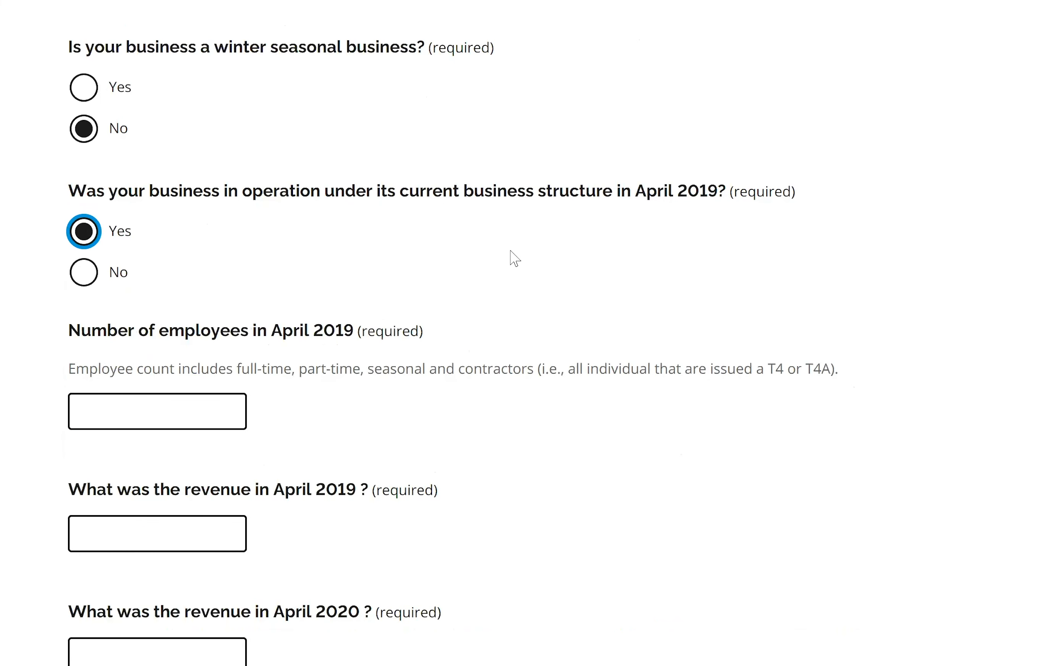
- Fill in 10 employees, 10000 April 2019 revenue and 2000 April 2020 revenue
{"action": "scroll", "coordinate": [229, 306], "scroll_direction": "down", "scroll_amount": 3}
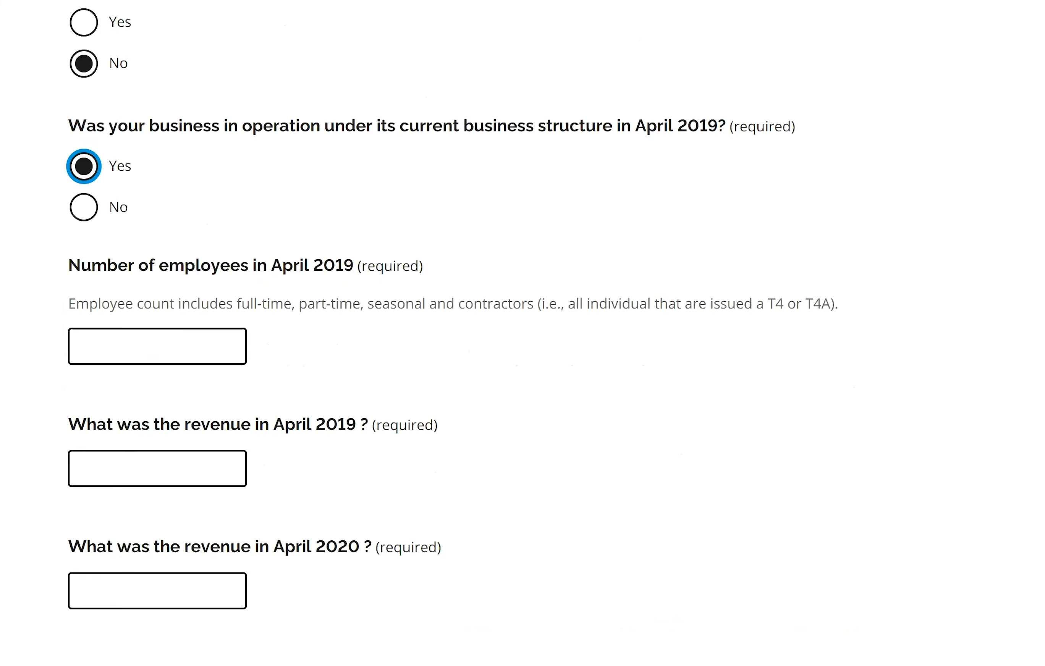
{"action": "left_click", "coordinate": [177, 271]}
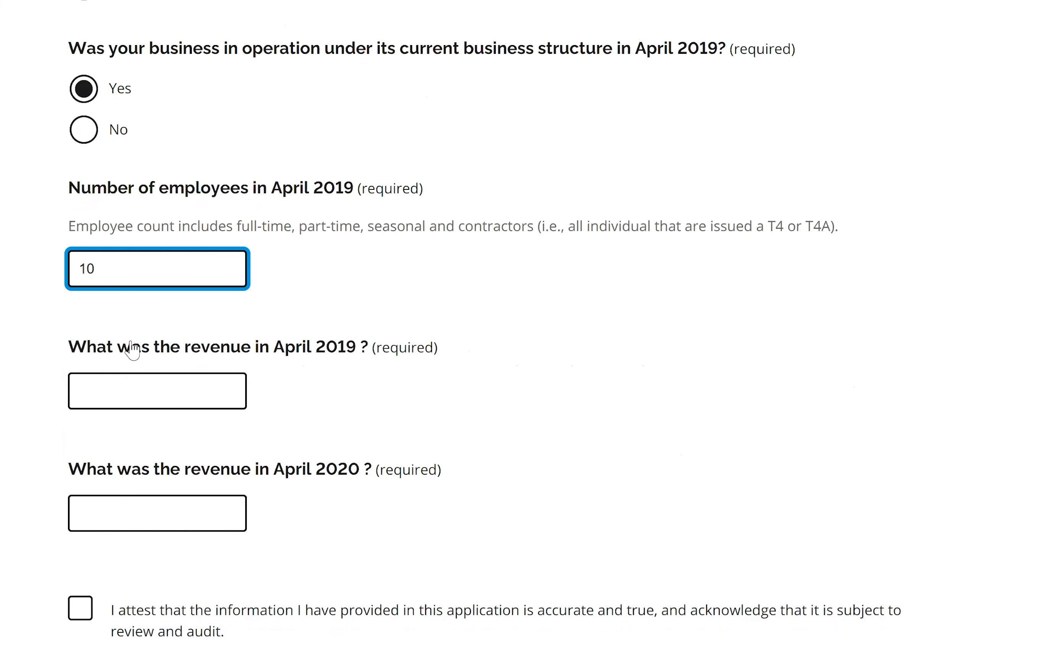
{"action": "left_click", "coordinate": [118, 393]}
{"action": "type", "text": "10000"}
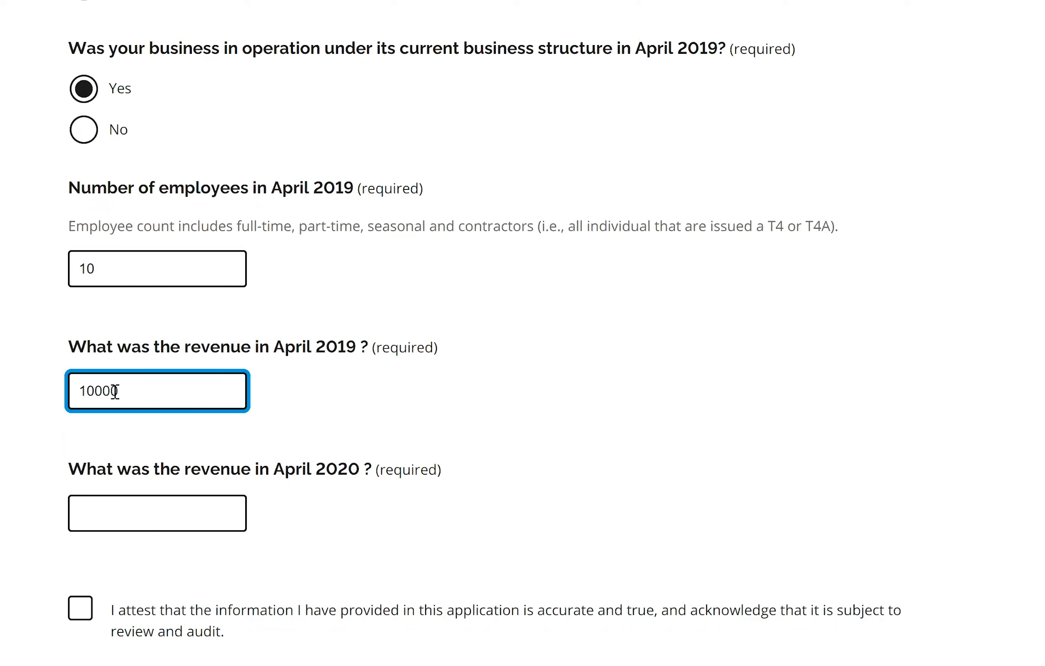
{"action": "left_click", "coordinate": [132, 506]}
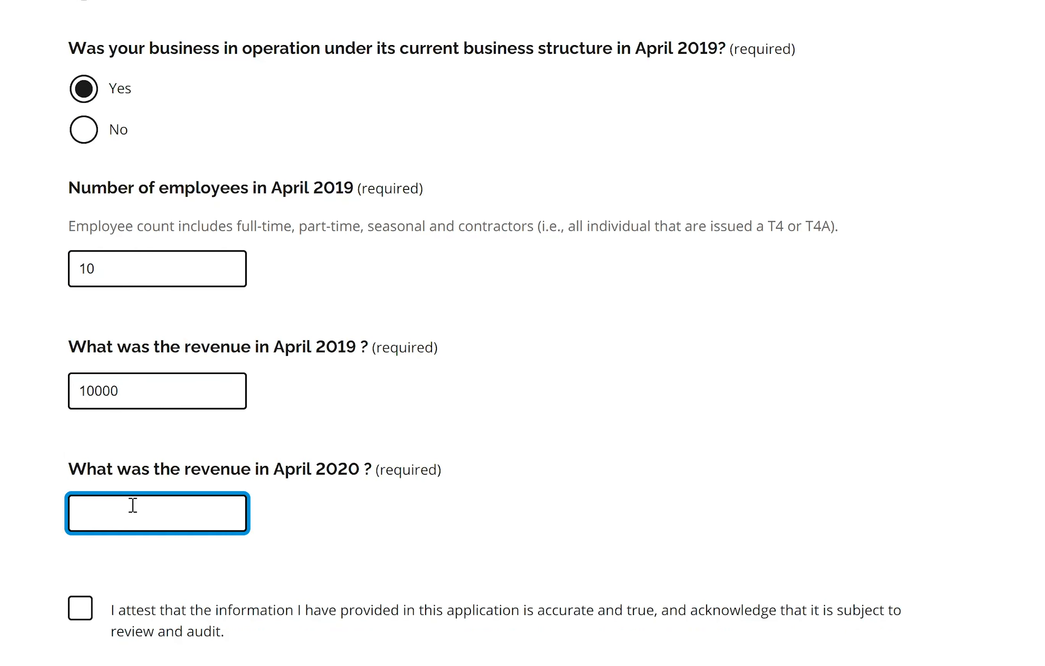
{"action": "type", "text": "2000"}
{"action": "scroll", "coordinate": [523, 334], "scroll_direction": "down", "scroll_amount": 4}
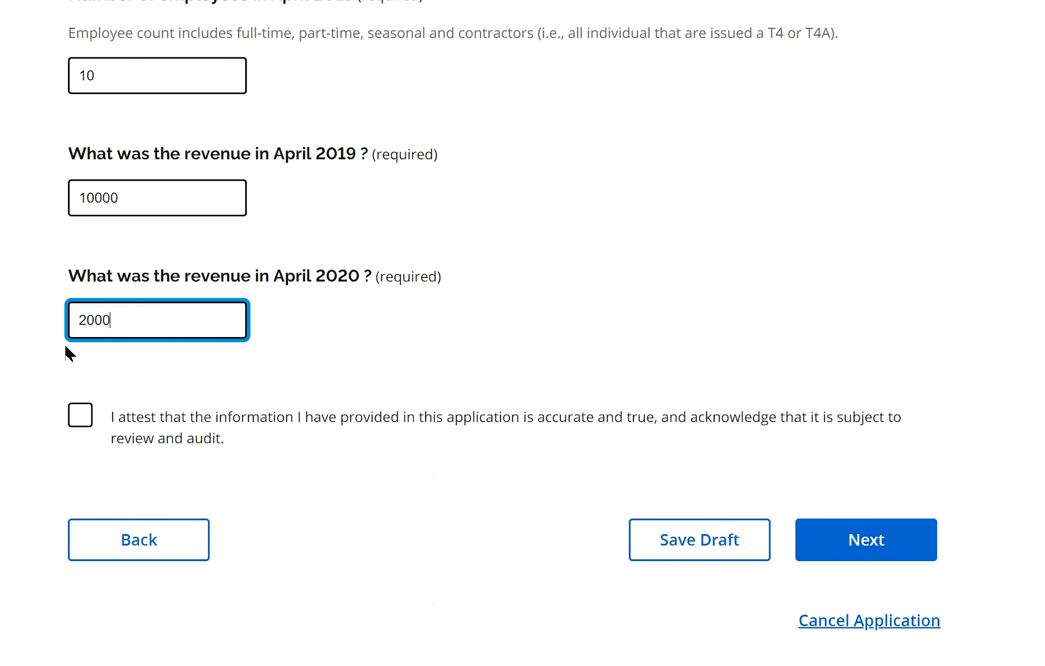
- Tick the attestation that the entered information is accurate
{"action": "left_click", "coordinate": [77, 421]}
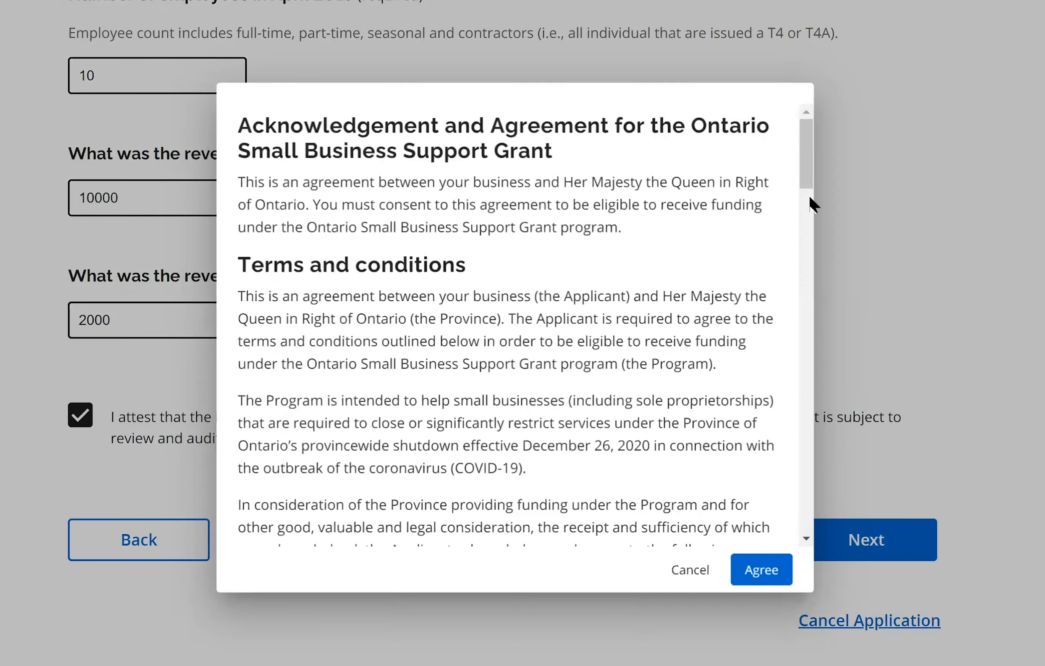
{"action": "scroll", "coordinate": [824, 306], "scroll_direction": "down", "scroll_amount": 20}
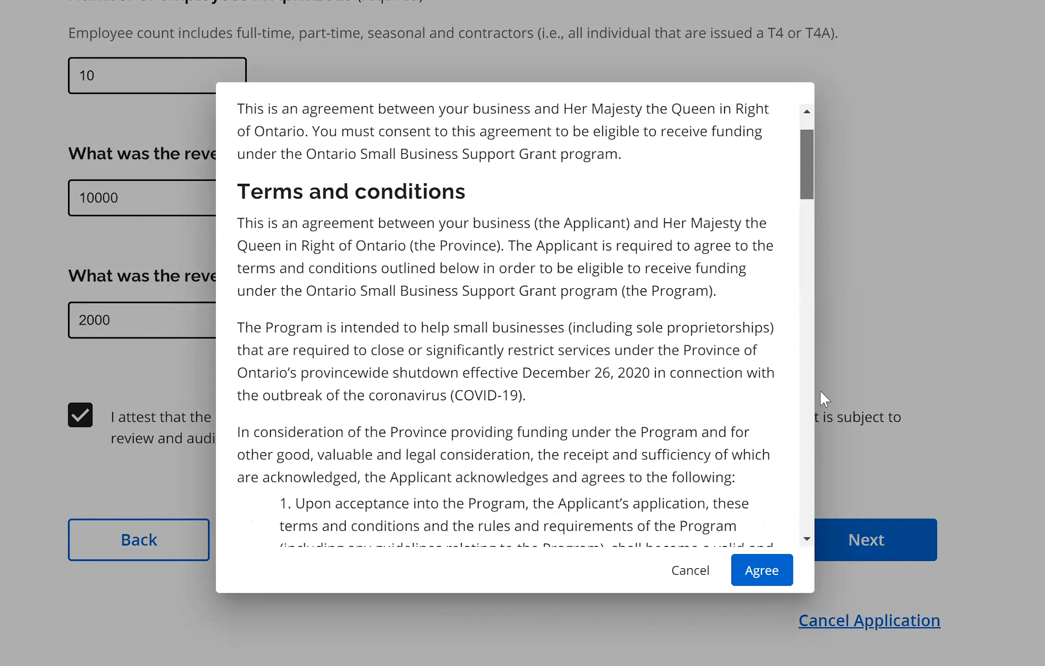
{"action": "scroll", "coordinate": [792, 552], "scroll_direction": "down", "scroll_amount": 5}
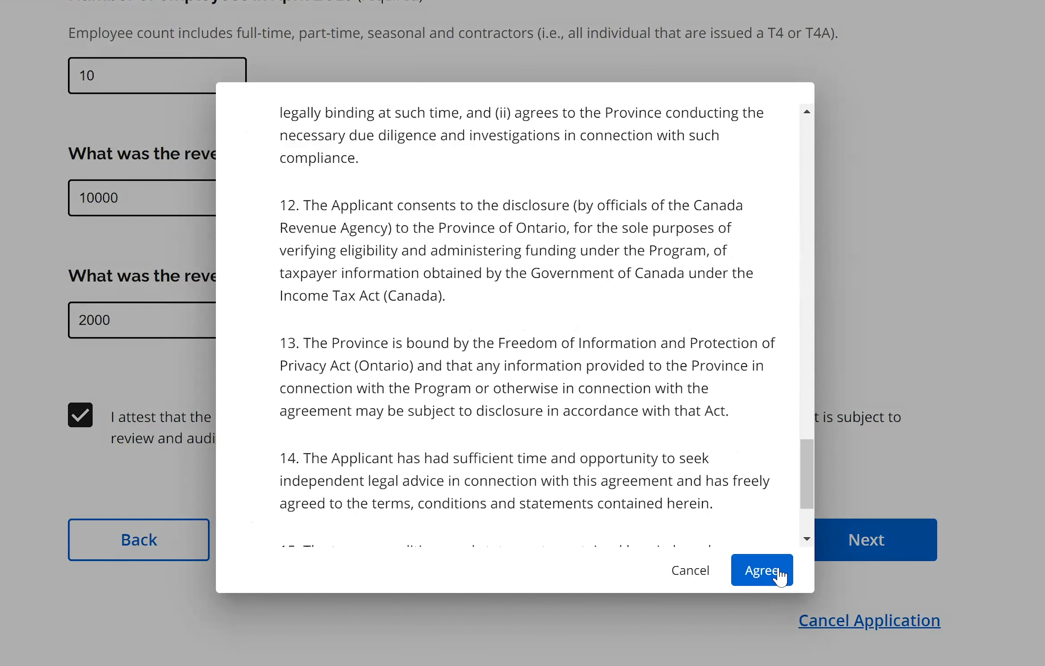
- Agree to the Acknowledgement and Agreement terms and continue to the review step
{"action": "left_click", "coordinate": [780, 570]}
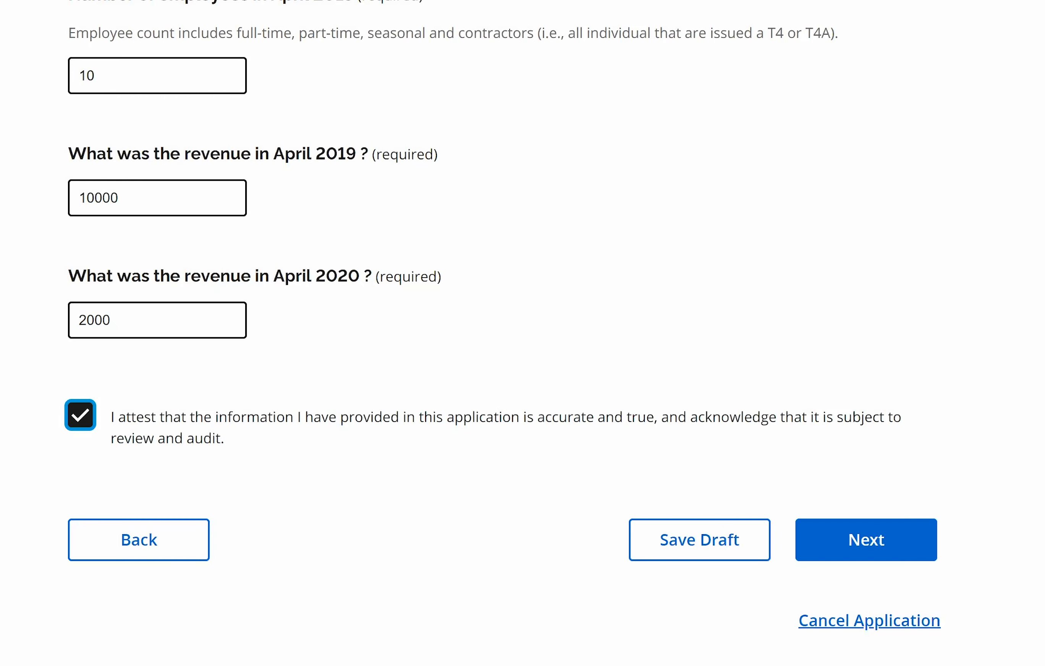
{"action": "scroll", "coordinate": [522, 333], "scroll_direction": "up", "scroll_amount": 3}
{"action": "scroll", "coordinate": [522, 333], "scroll_direction": "up", "scroll_amount": 8}
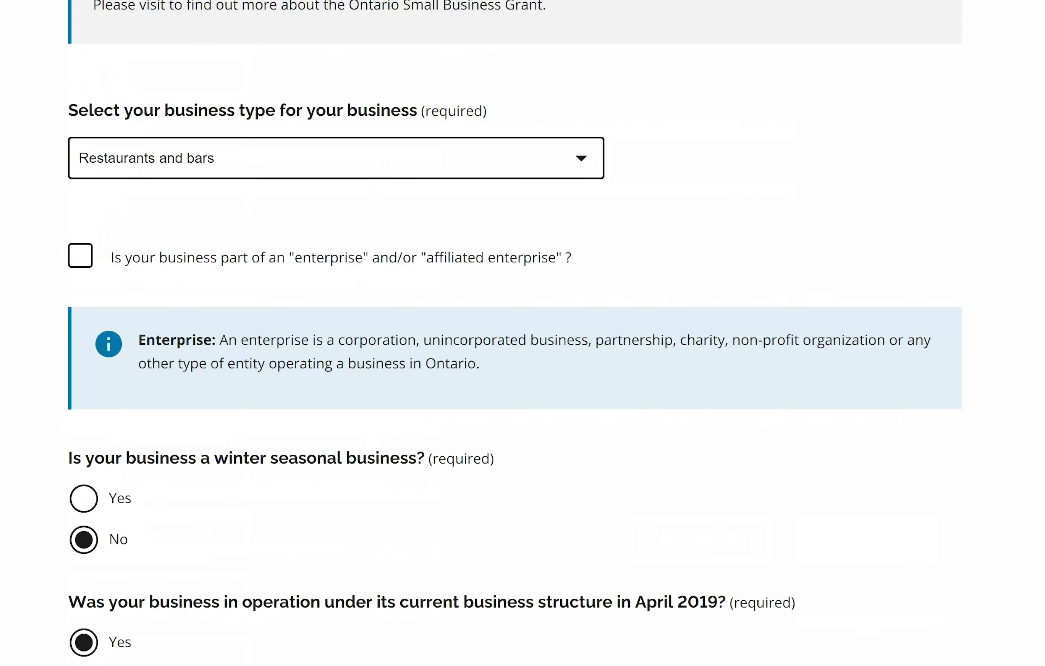
{"action": "scroll", "coordinate": [909, 464], "scroll_direction": "down", "scroll_amount": 11}
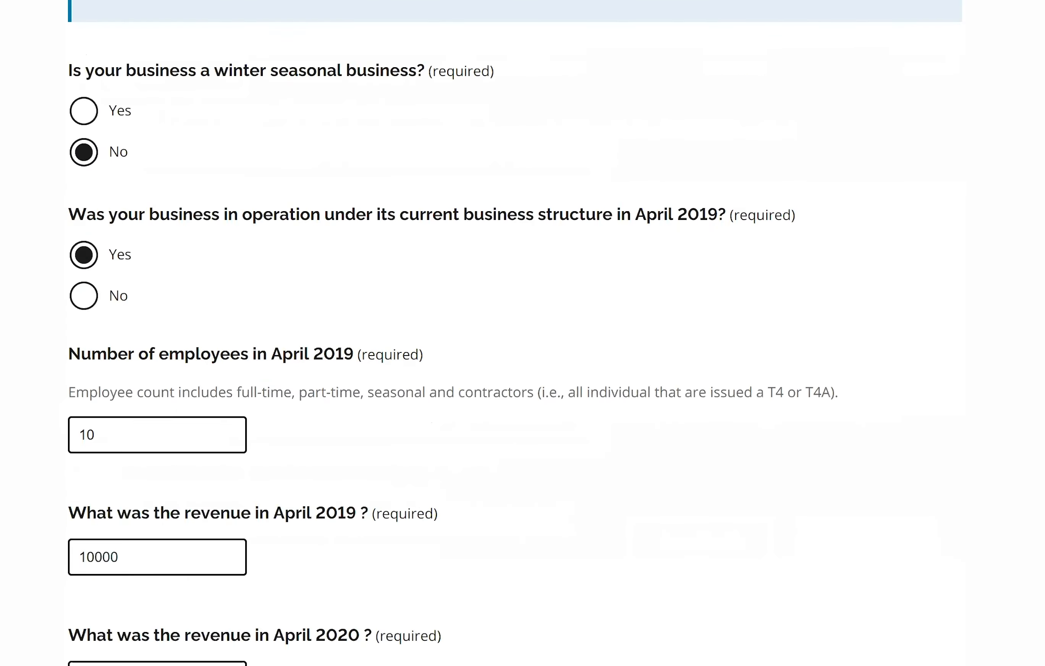
{"action": "left_click", "coordinate": [876, 558]}
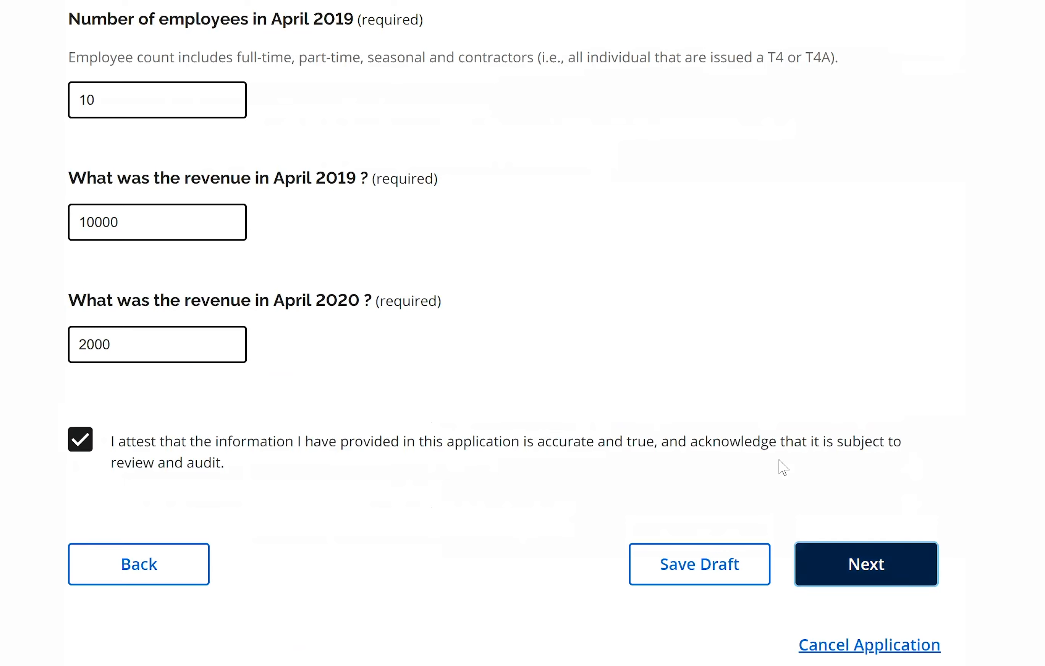
- Look over the business, contact and grant summary, then continue to Bank Details & Submit
{"action": "scroll", "coordinate": [522, 333], "scroll_direction": "down", "scroll_amount": 6}
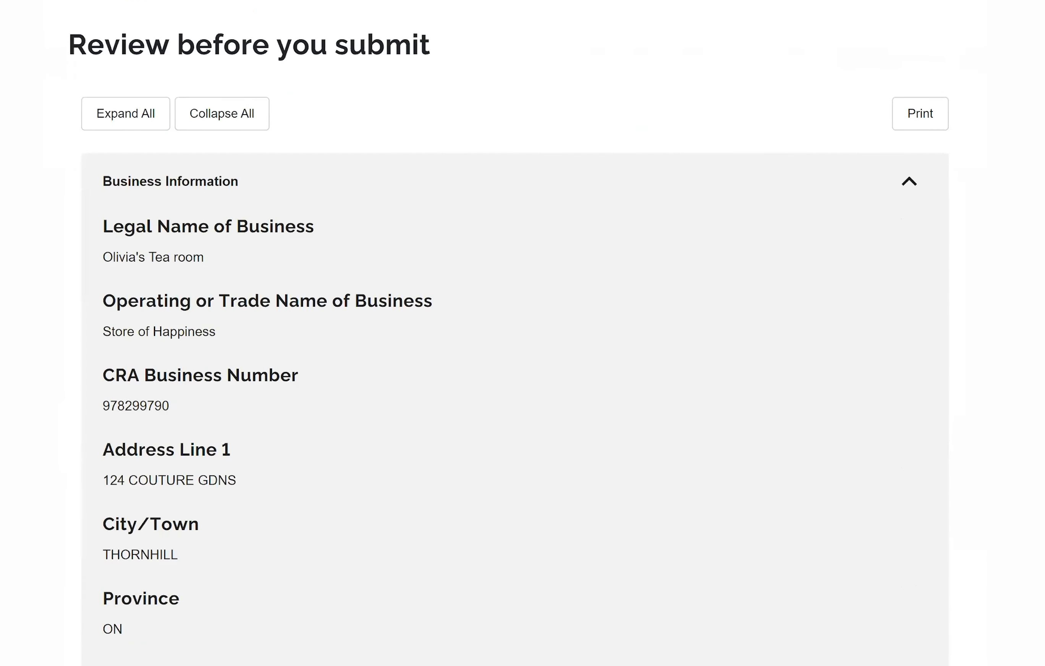
{"action": "scroll", "coordinate": [515, 332], "scroll_direction": "down", "scroll_amount": 1}
{"action": "scroll", "coordinate": [515, 333], "scroll_direction": "up", "scroll_amount": 1}
{"action": "scroll", "coordinate": [515, 333], "scroll_direction": "down", "scroll_amount": 3}
{"action": "scroll", "coordinate": [515, 333], "scroll_direction": "down", "scroll_amount": 4}
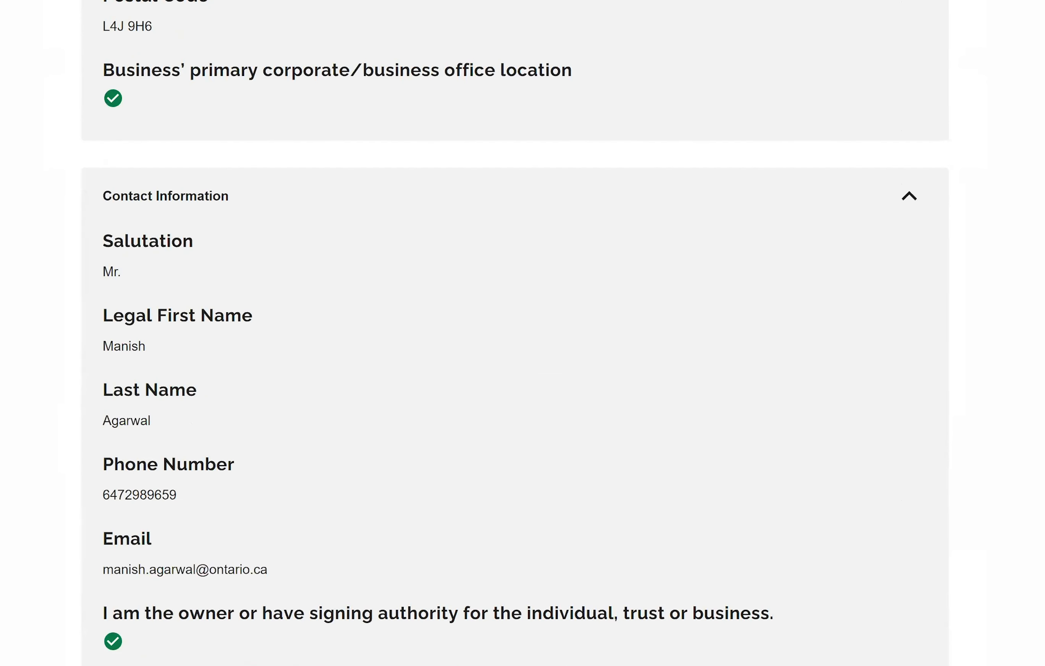
{"action": "scroll", "coordinate": [515, 333], "scroll_direction": "down", "scroll_amount": 3}
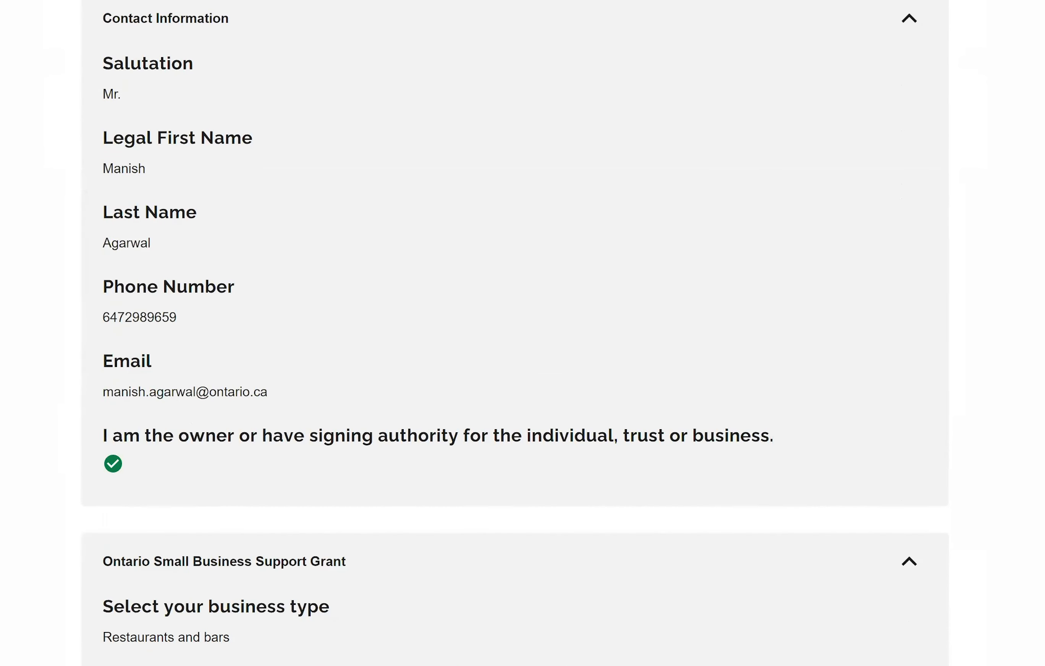
{"action": "scroll", "coordinate": [514, 333], "scroll_direction": "down", "scroll_amount": 2}
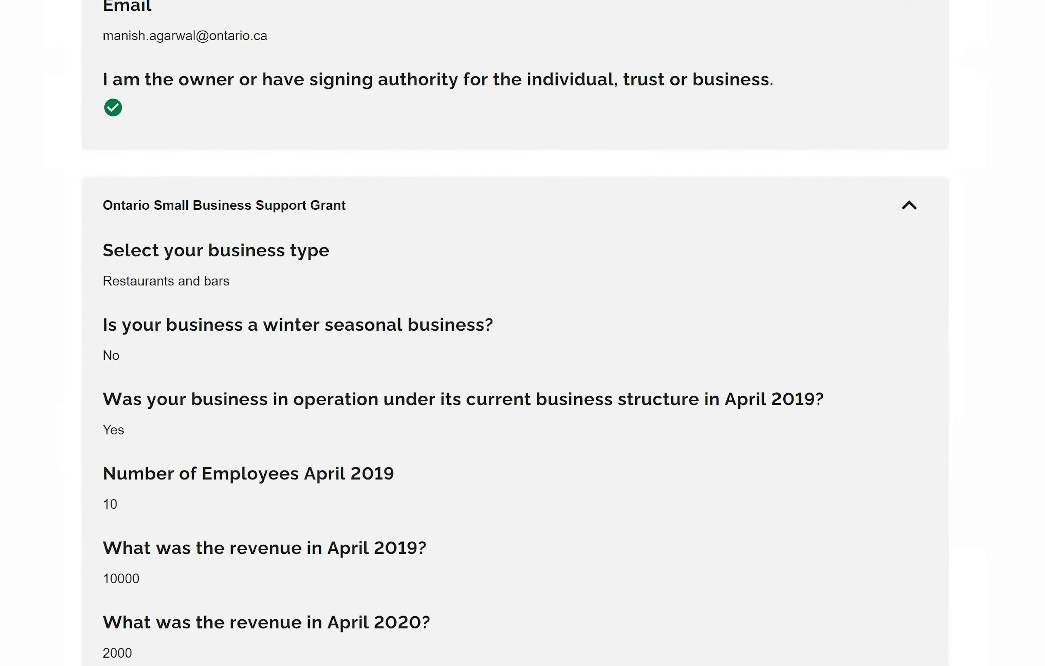
{"action": "scroll", "coordinate": [514, 333], "scroll_direction": "down", "scroll_amount": 3}
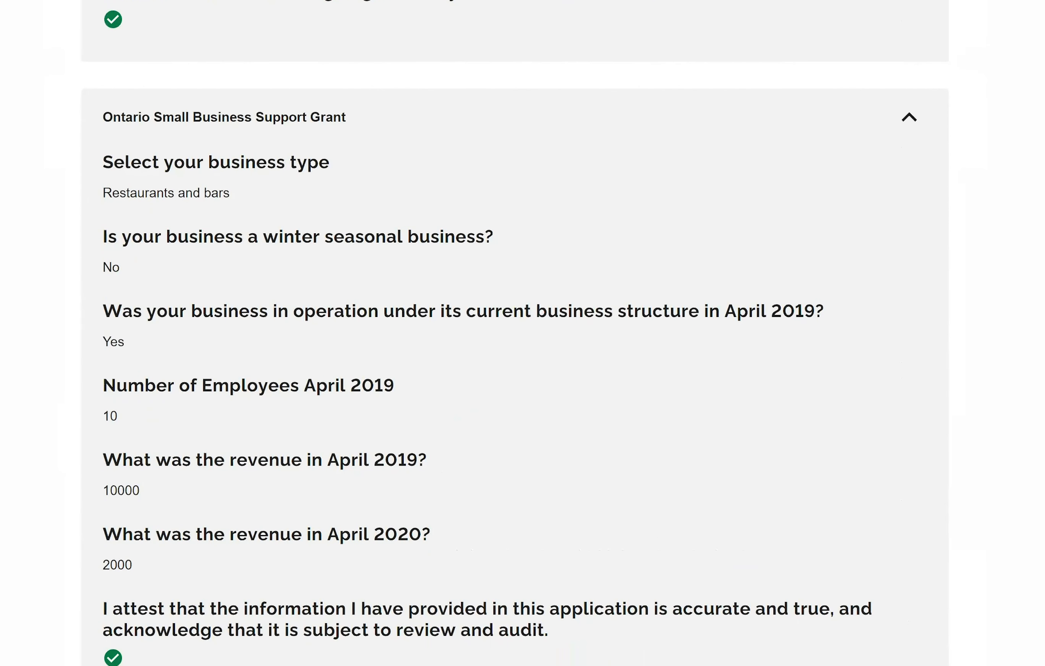
{"action": "scroll", "coordinate": [515, 333], "scroll_direction": "up", "scroll_amount": 2}
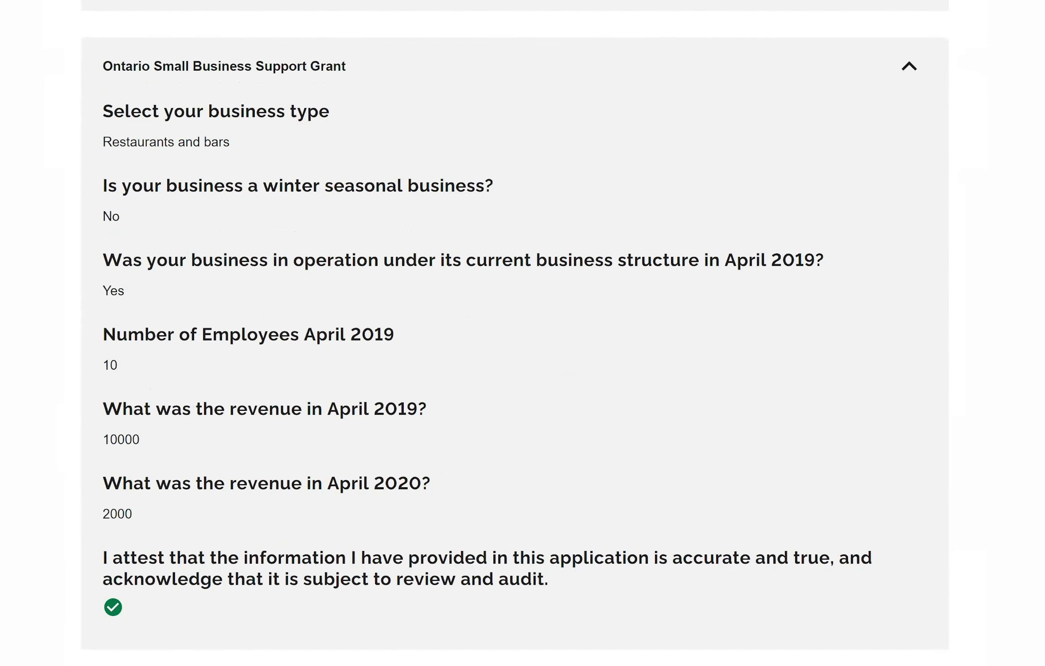
{"action": "scroll", "coordinate": [515, 333], "scroll_direction": "down", "scroll_amount": 2}
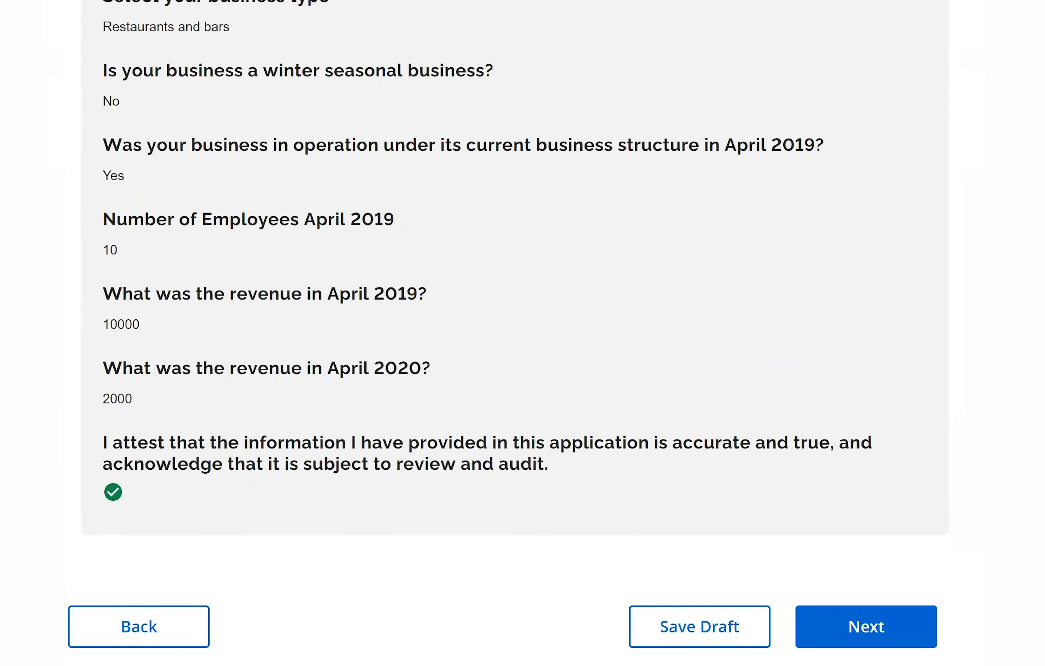
{"action": "scroll", "coordinate": [515, 333], "scroll_direction": "up", "scroll_amount": 15}
{"action": "scroll", "coordinate": [515, 333], "scroll_direction": "down", "scroll_amount": 1}
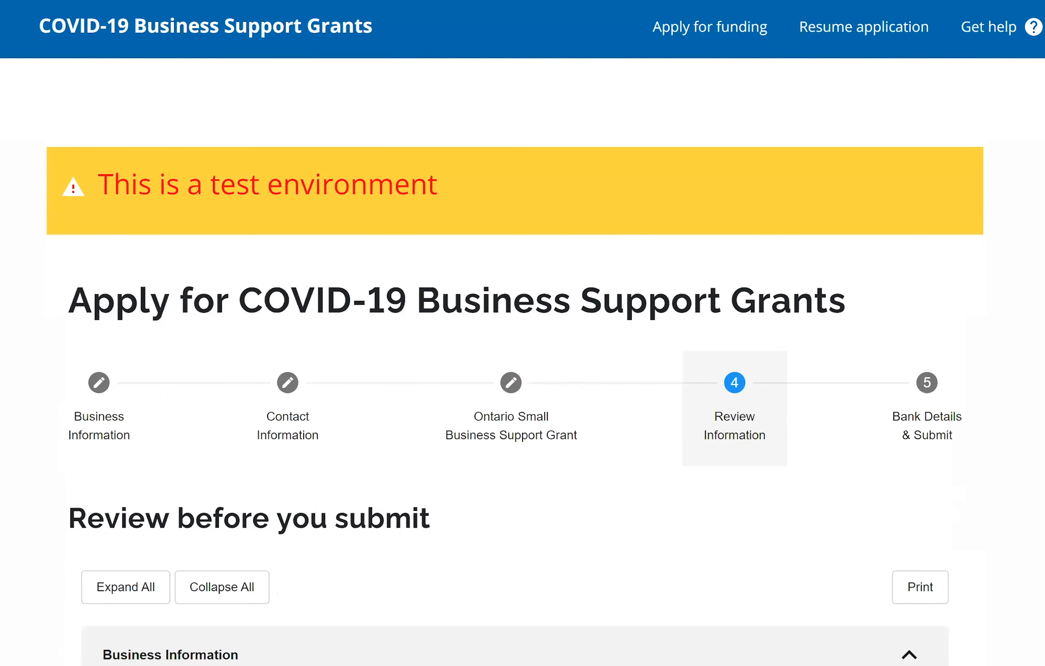
{"action": "scroll", "coordinate": [514, 333], "scroll_direction": "down", "scroll_amount": 15}
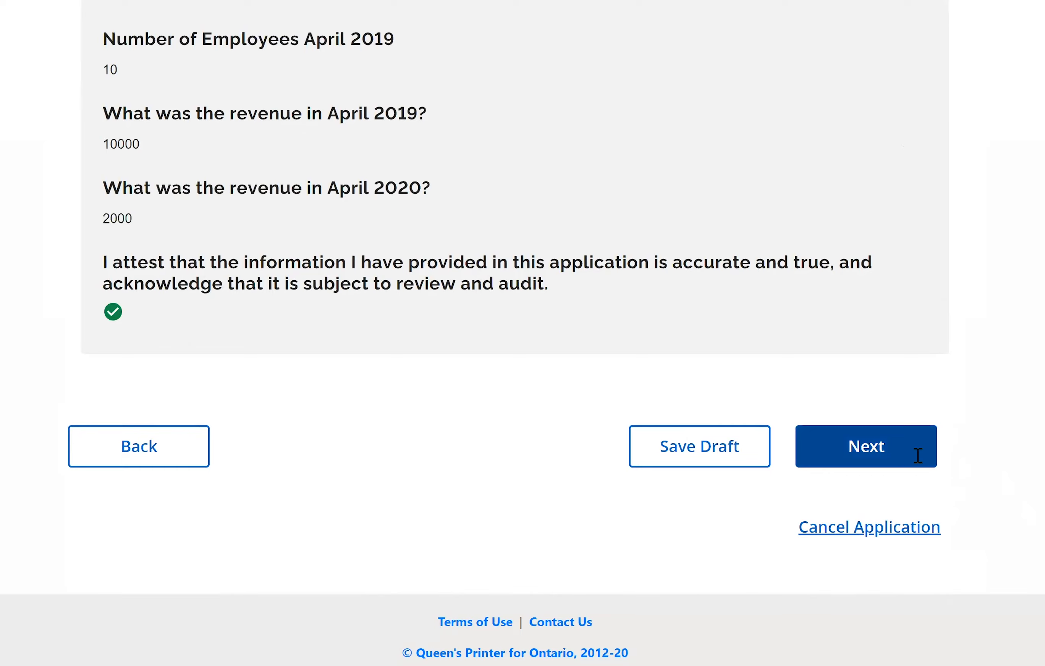
{"action": "left_click", "coordinate": [918, 455]}
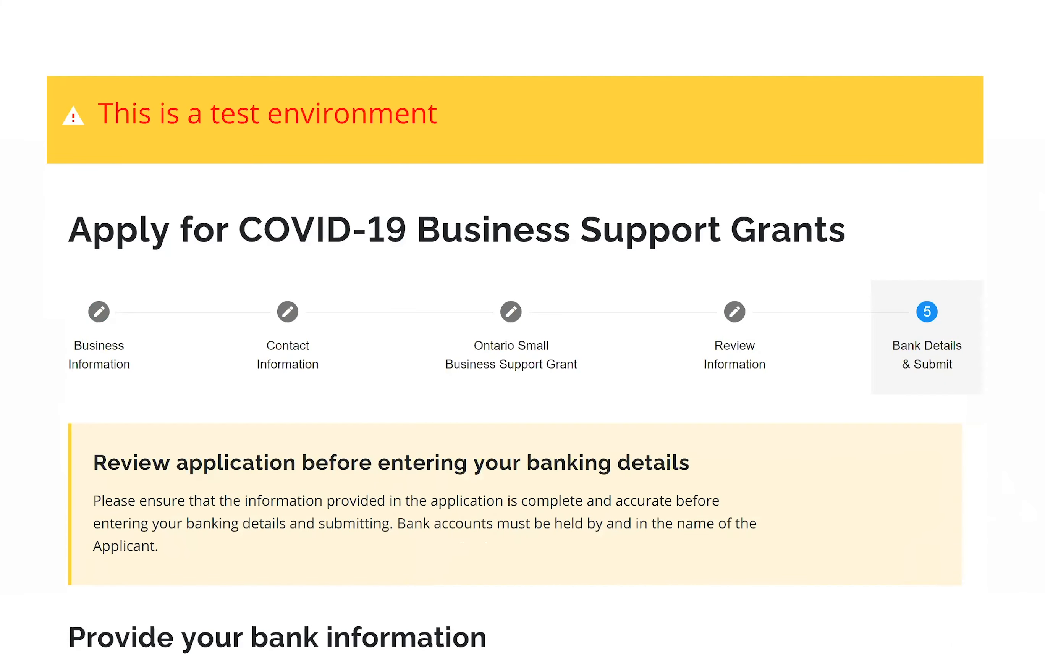
- Show the sample cheque and enter the branch/transit number
{"action": "scroll", "coordinate": [900, 126], "scroll_direction": "down", "scroll_amount": 10}
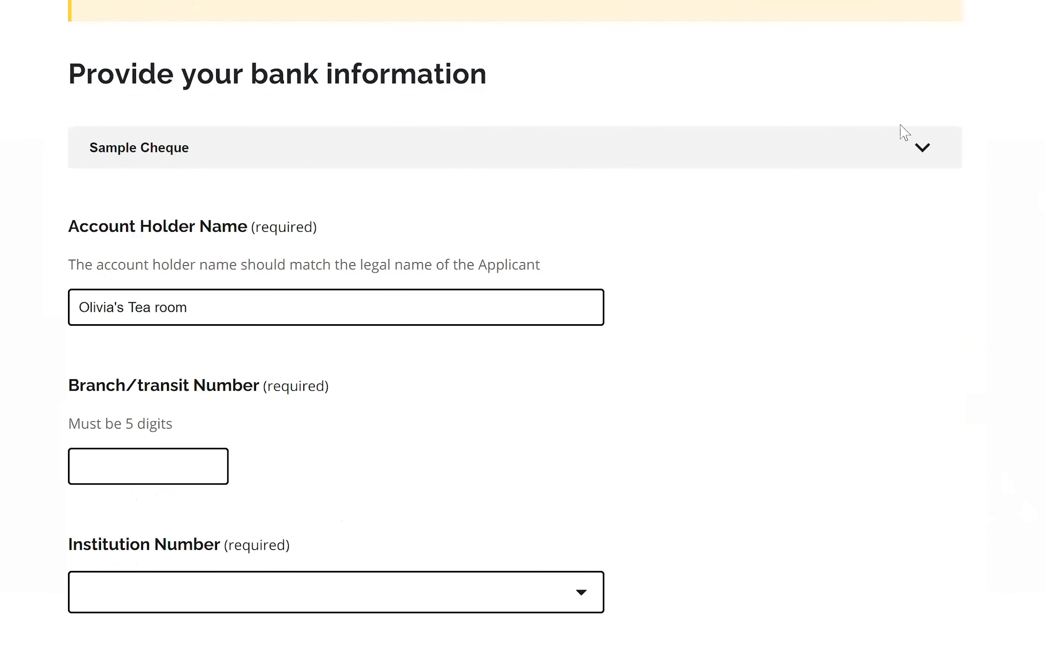
{"action": "left_click", "coordinate": [743, 150]}
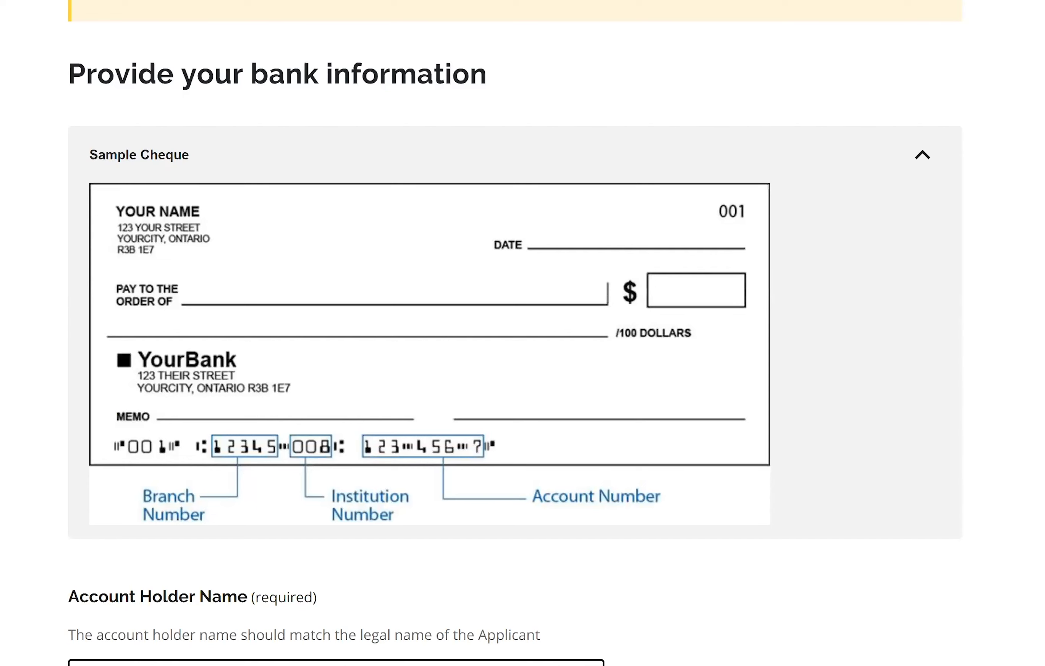
{"action": "scroll", "coordinate": [101, 320], "scroll_direction": "down", "scroll_amount": 10}
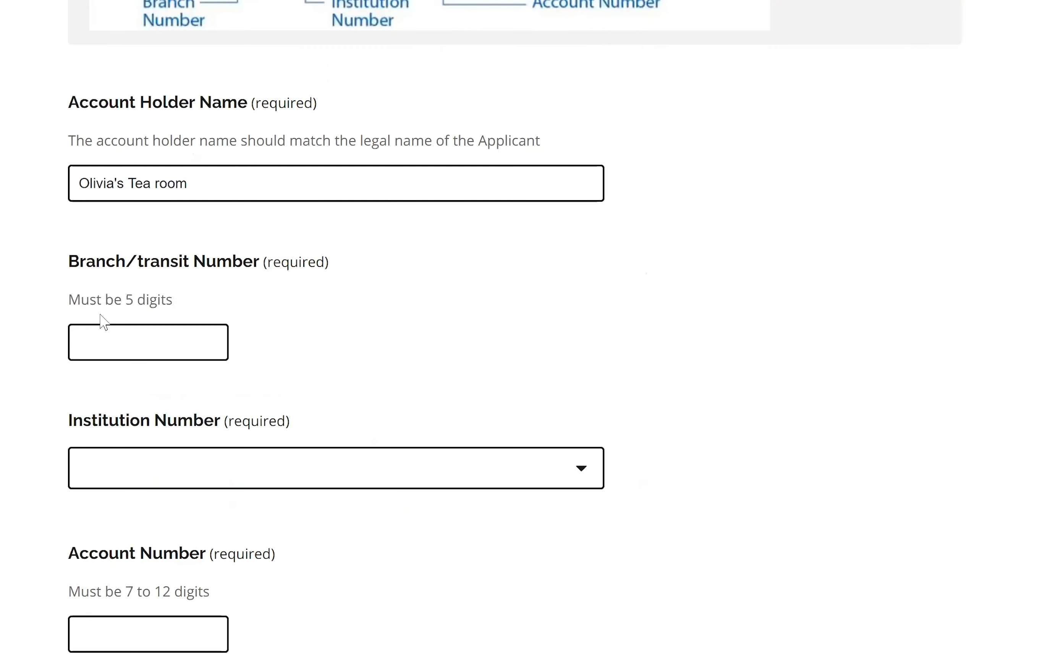
{"action": "left_click", "coordinate": [95, 343]}
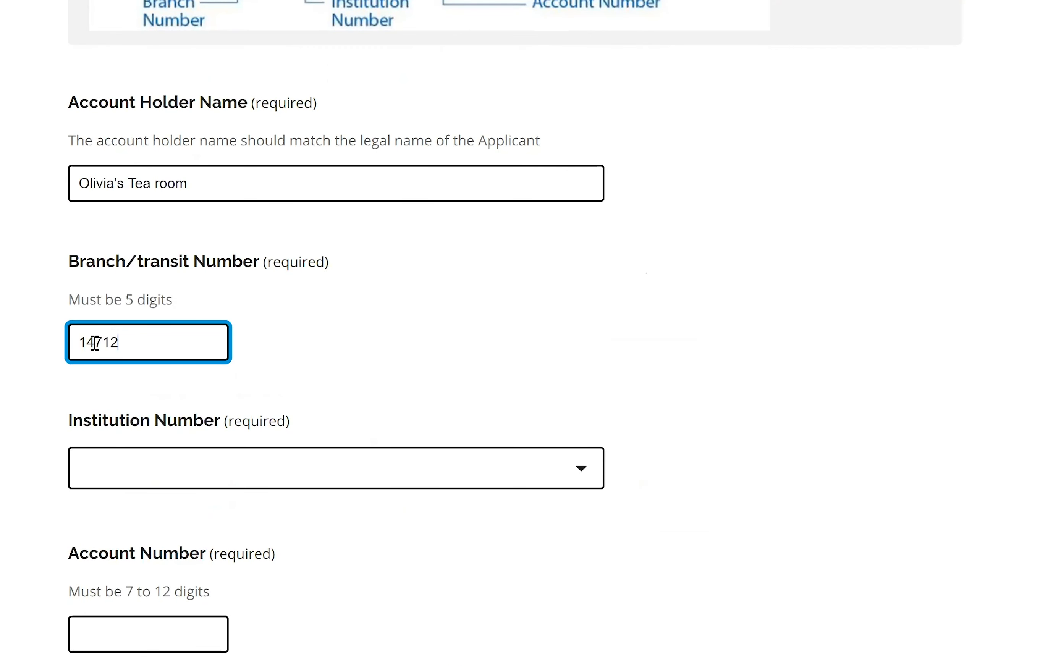
- Choose 004 - The Toronto-Dominion Bank as the financial institution
{"action": "left_click", "coordinate": [586, 479]}
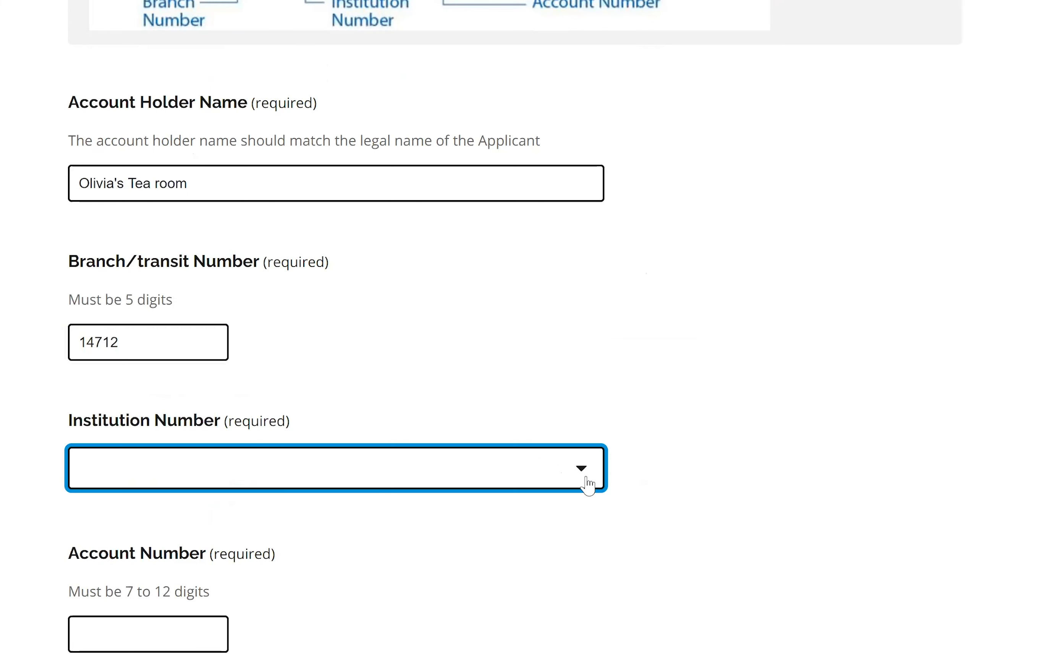
{"action": "left_click", "coordinate": [575, 490]}
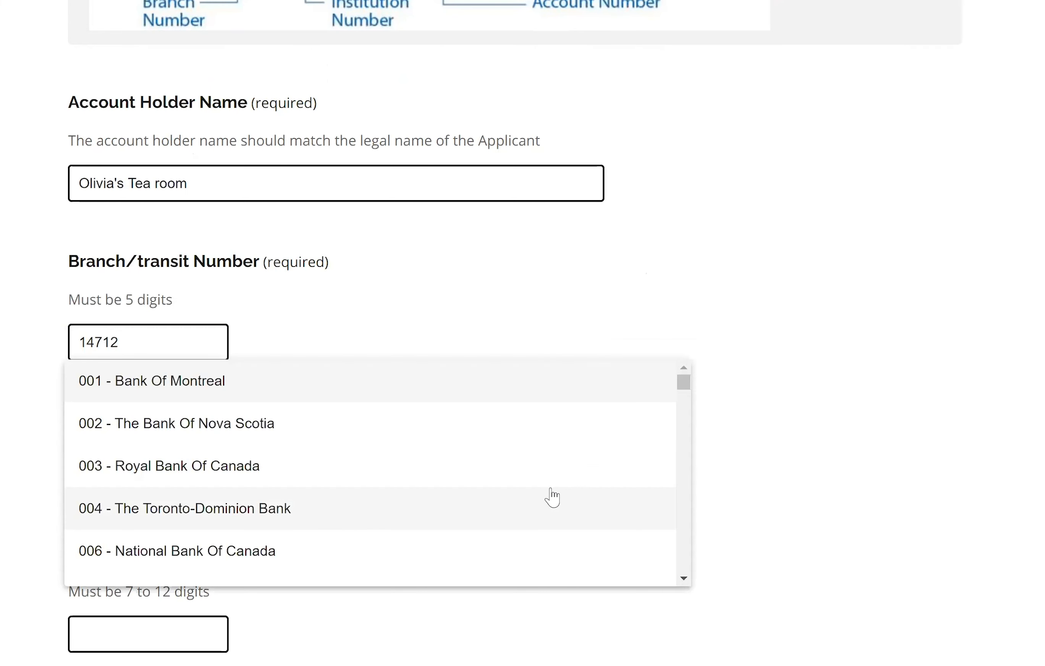
{"action": "left_click", "coordinate": [283, 511]}
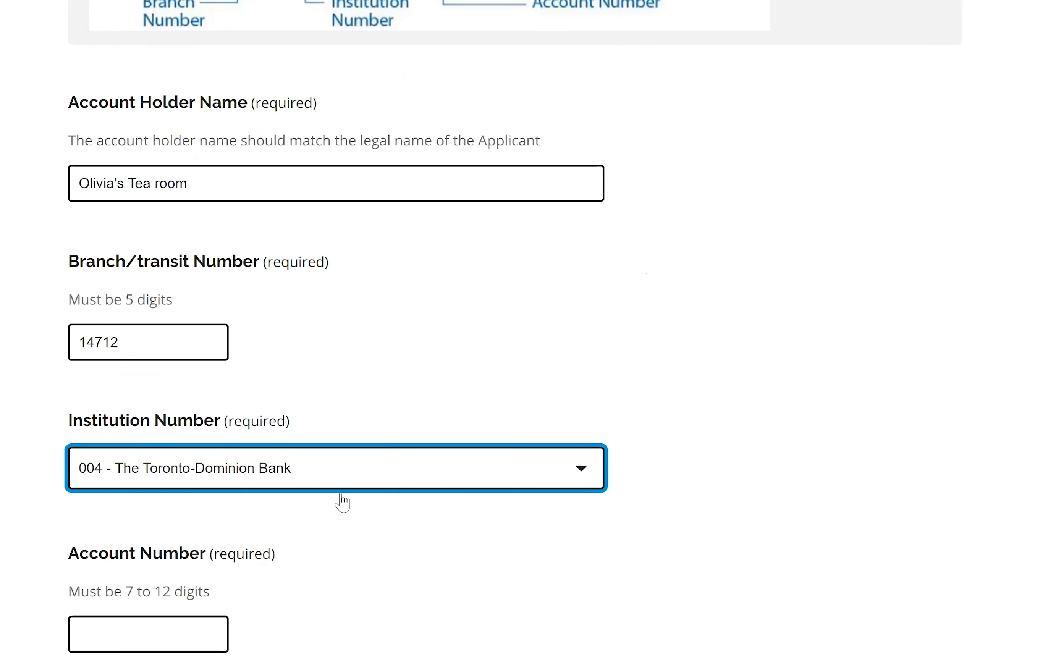
{"action": "left_click", "coordinate": [578, 482]}
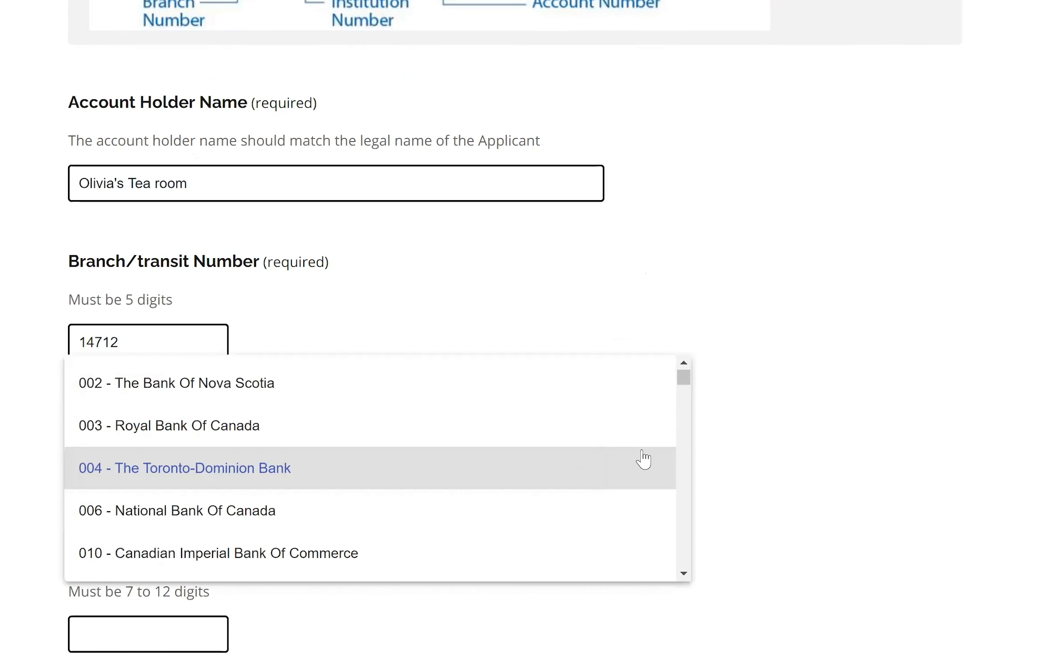
{"action": "left_click", "coordinate": [683, 386]}
{"action": "left_click_drag", "start_coordinate": [683, 385], "coordinate": [692, 419]}
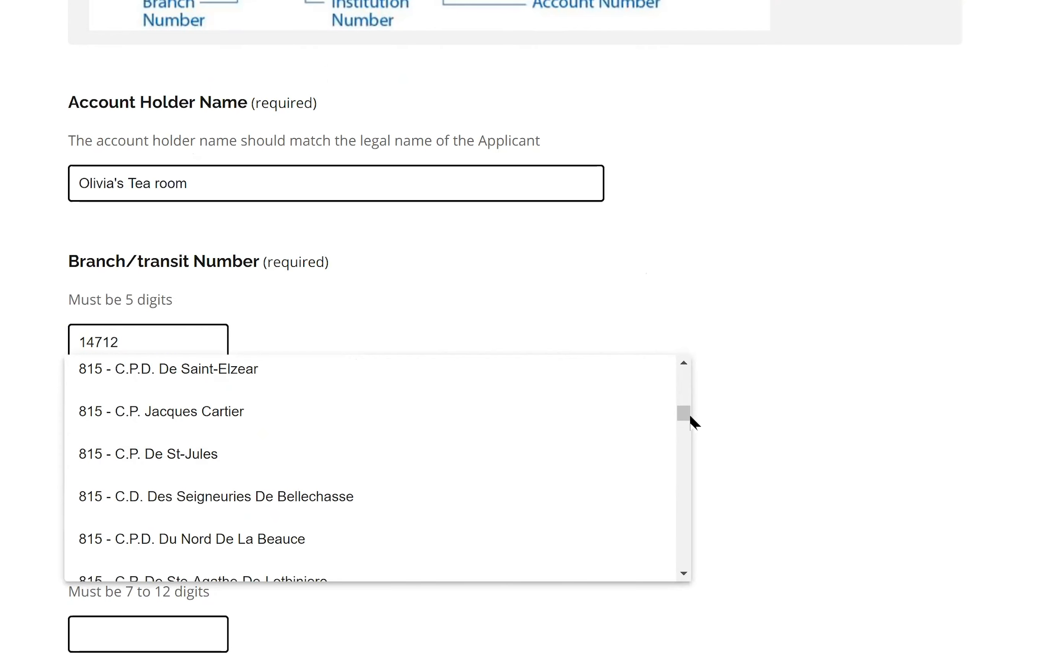
{"action": "scroll", "coordinate": [689, 451], "scroll_direction": "down", "scroll_amount": 5}
{"action": "scroll", "coordinate": [691, 465], "scroll_direction": "down", "scroll_amount": 5}
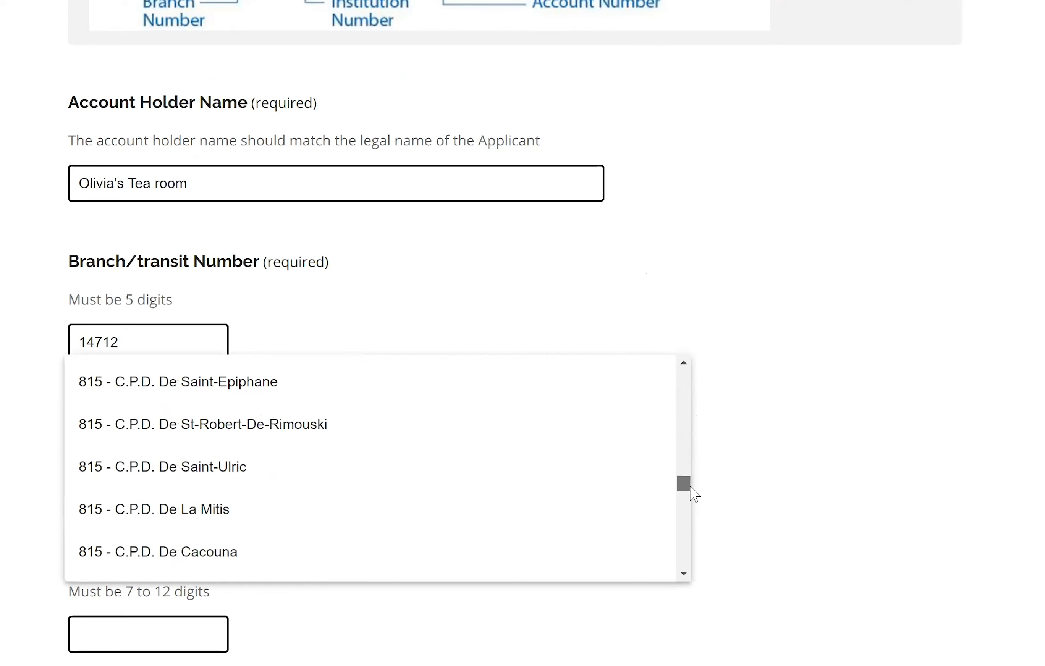
{"action": "left_click_drag", "start_coordinate": [691, 486], "coordinate": [690, 421]}
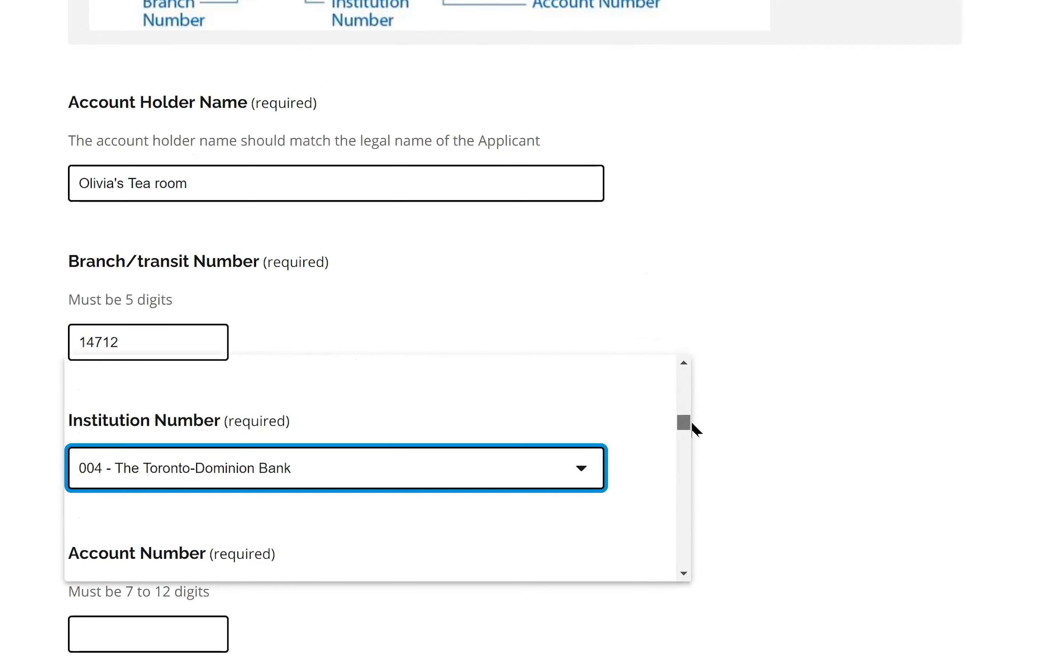
{"action": "left_click", "coordinate": [793, 391]}
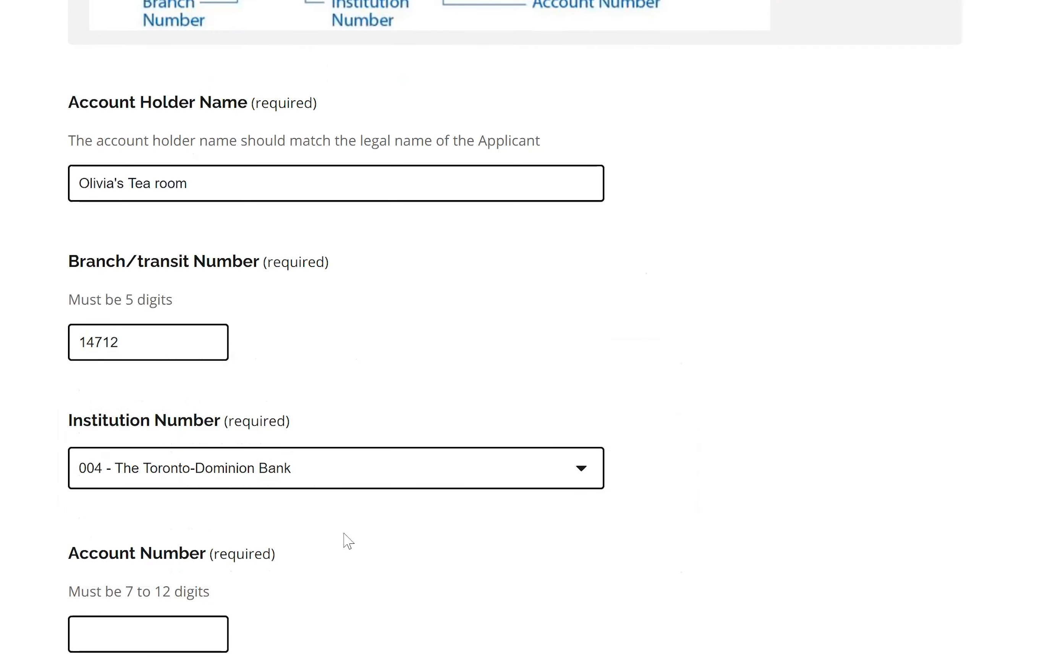
- Enter the bank account number
{"action": "left_click", "coordinate": [149, 633]}
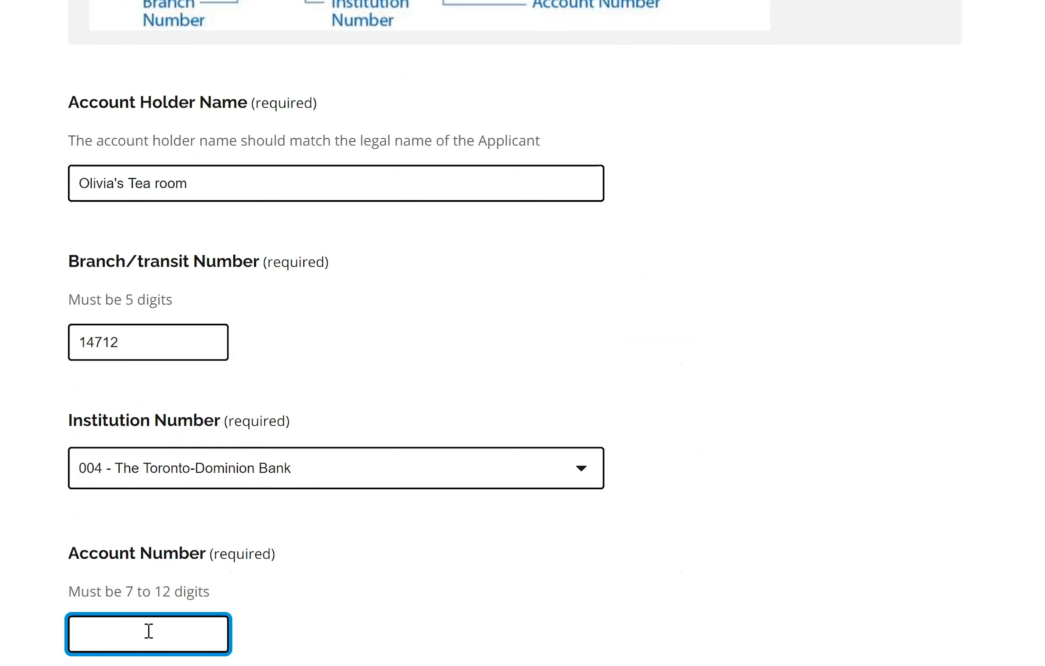
{"action": "scroll", "coordinate": [573, 457], "scroll_direction": "down", "scroll_amount": 5}
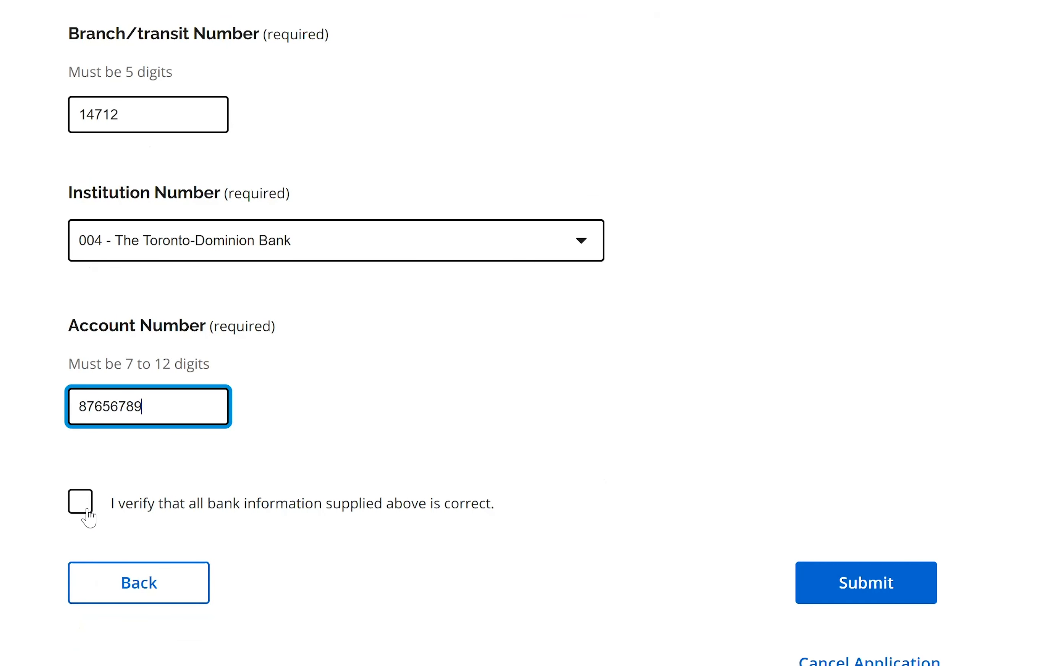
- Verify the bank details are correct, then accept both the attestation and the terms agreement
{"action": "left_click", "coordinate": [87, 514]}
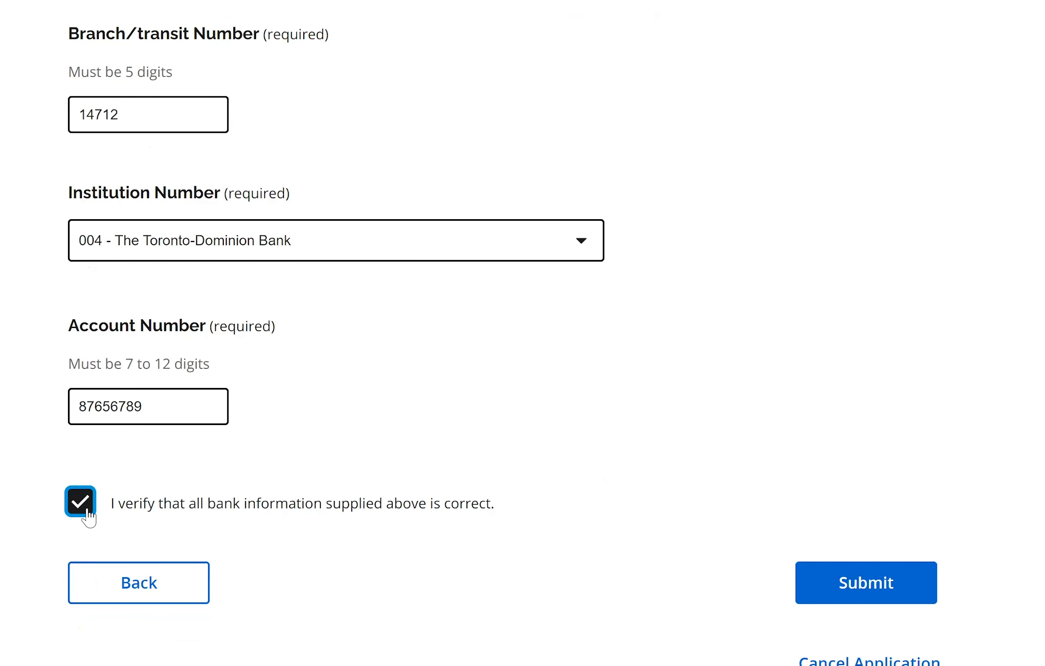
{"action": "left_click", "coordinate": [883, 588]}
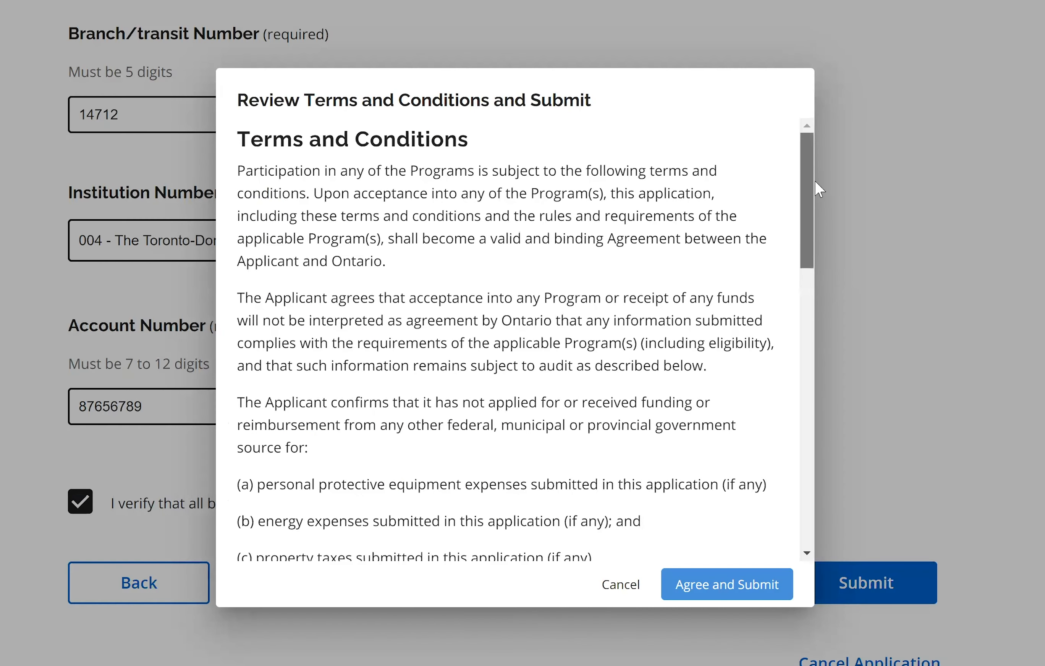
{"action": "scroll", "coordinate": [816, 188], "scroll_direction": "down", "scroll_amount": 1}
{"action": "scroll", "coordinate": [834, 289], "scroll_direction": "down", "scroll_amount": 6}
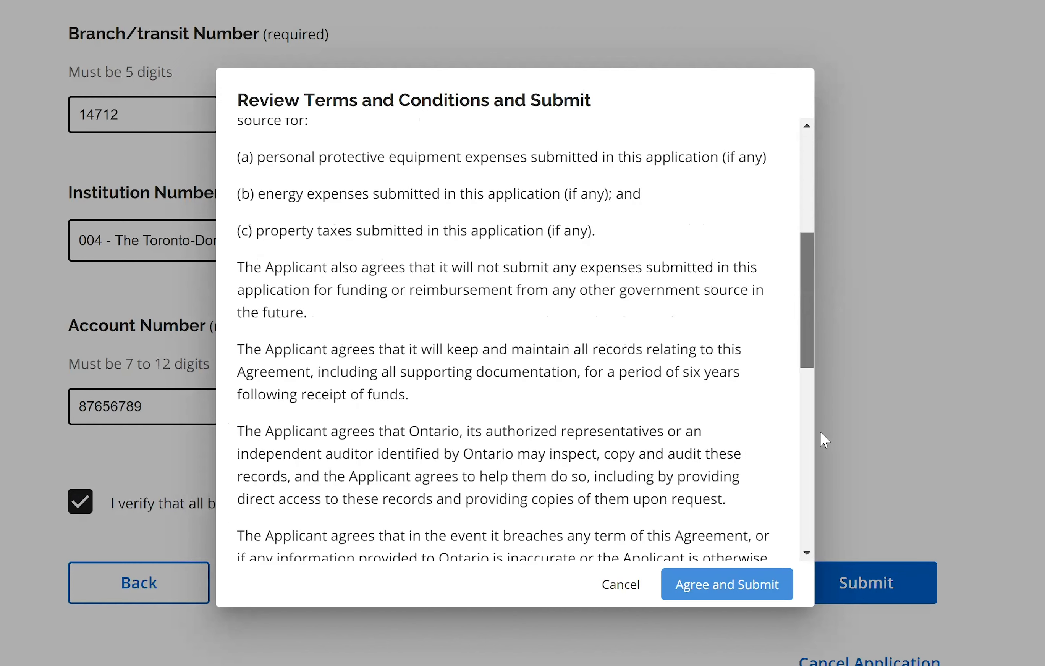
{"action": "scroll", "coordinate": [821, 433], "scroll_direction": "down", "scroll_amount": 10}
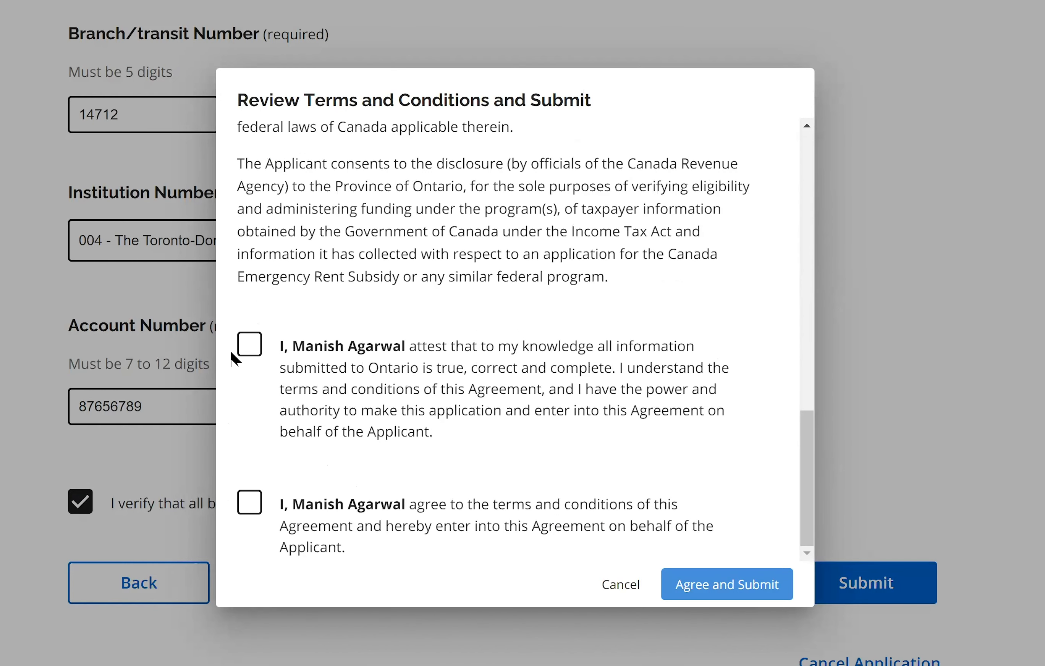
{"action": "left_click", "coordinate": [252, 351]}
{"action": "left_click", "coordinate": [241, 501]}
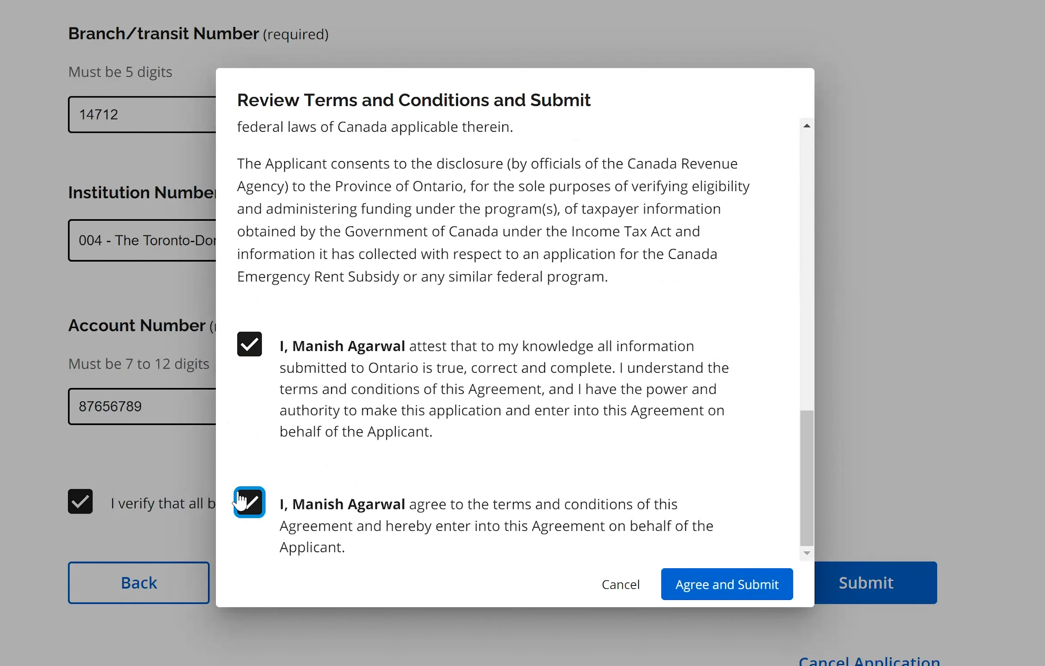
- Agree and submit, then review the banner about an existing application for this CRA number
{"action": "left_click", "coordinate": [705, 593]}
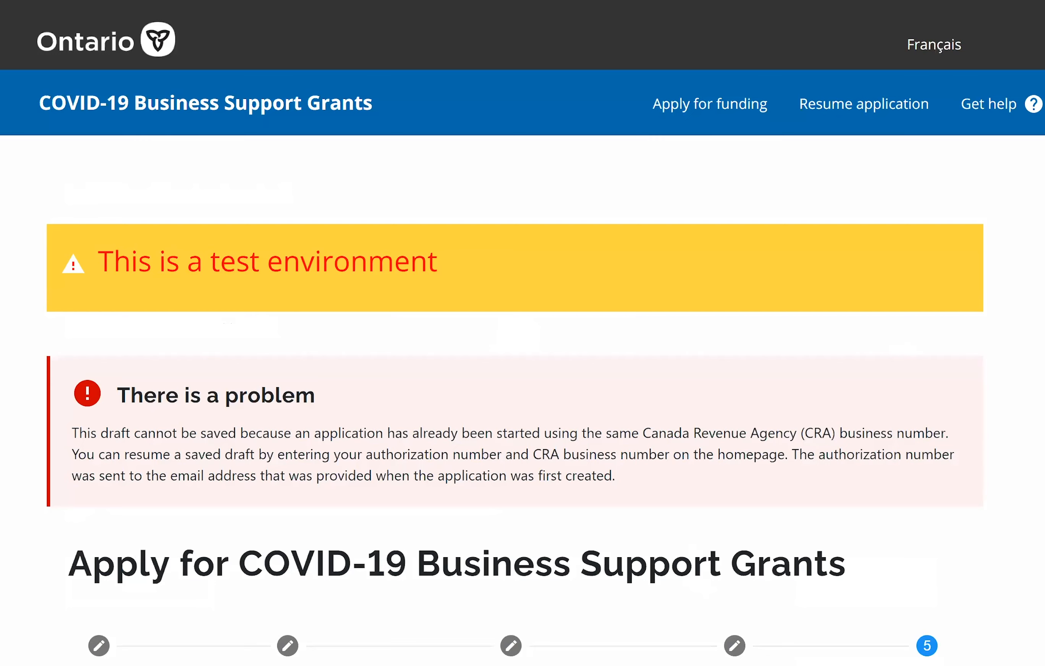
{"action": "scroll", "coordinate": [522, 333], "scroll_direction": "down", "scroll_amount": 2}
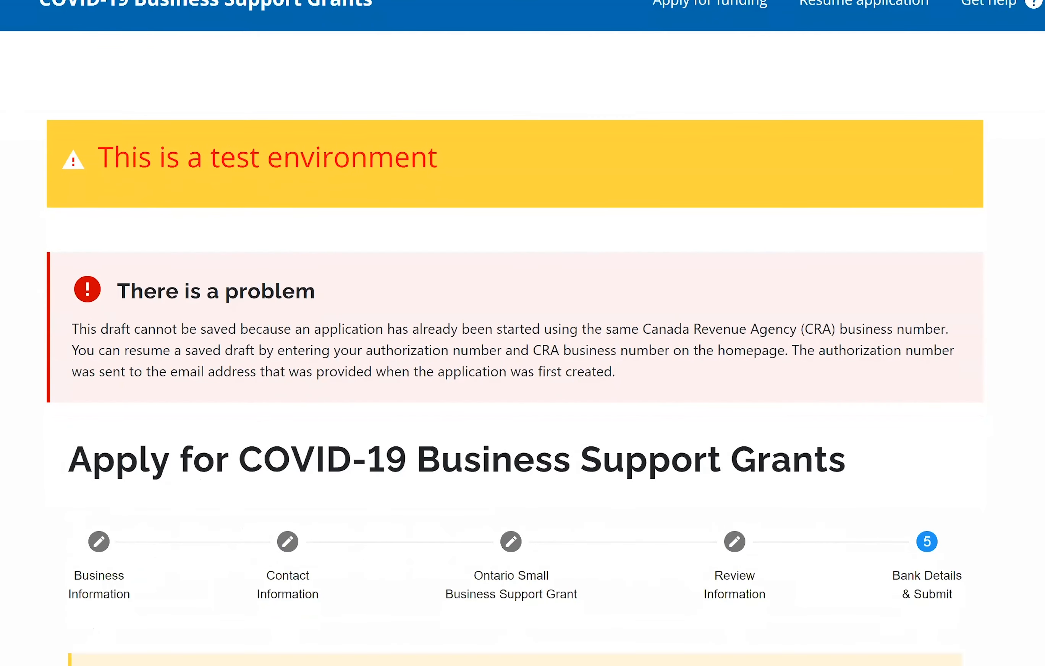
{"action": "scroll", "coordinate": [337, 167], "scroll_direction": "down", "scroll_amount": 2}
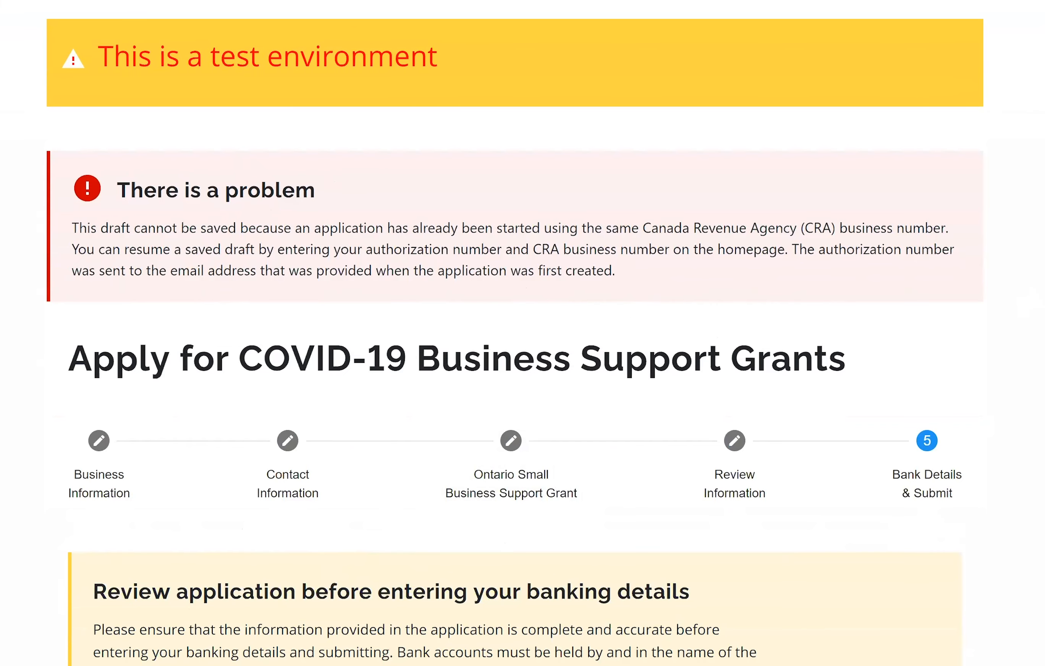
{"action": "scroll", "coordinate": [523, 333], "scroll_direction": "down", "scroll_amount": 1}
{"action": "scroll", "coordinate": [523, 333], "scroll_direction": "down", "scroll_amount": 8}
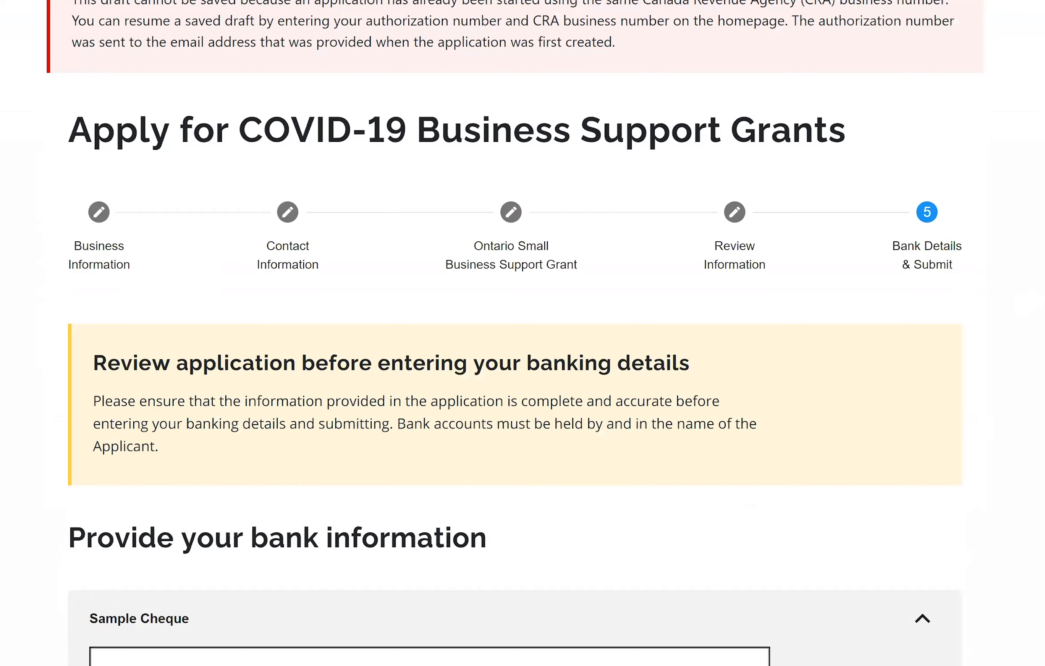
{"action": "scroll", "coordinate": [523, 333], "scroll_direction": "up", "scroll_amount": 8}
{"action": "scroll", "coordinate": [522, 333], "scroll_direction": "down", "scroll_amount": 20}
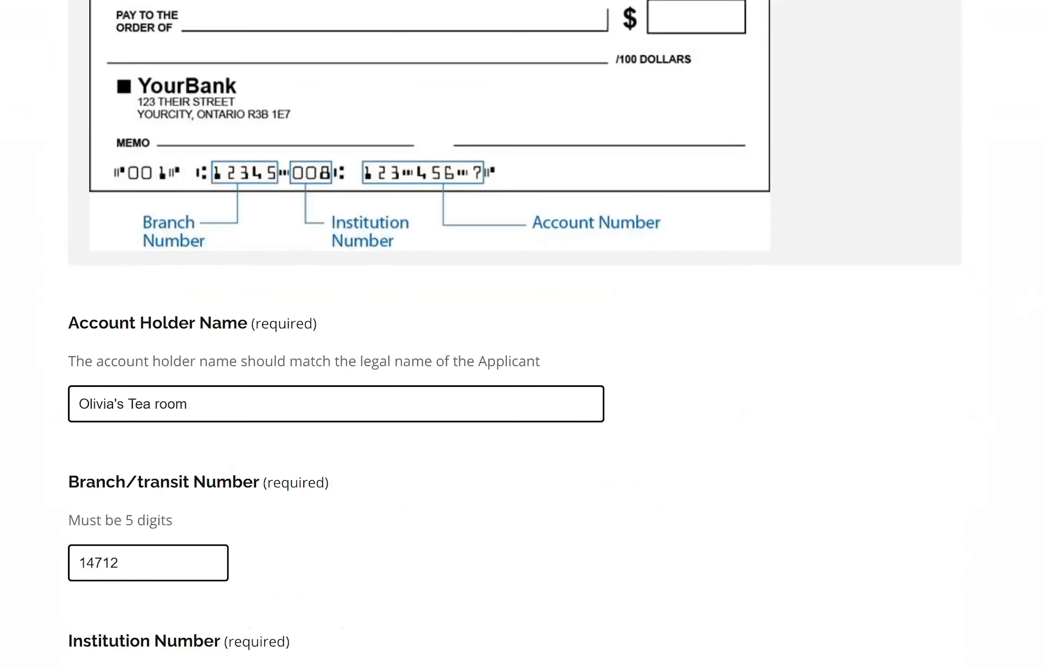